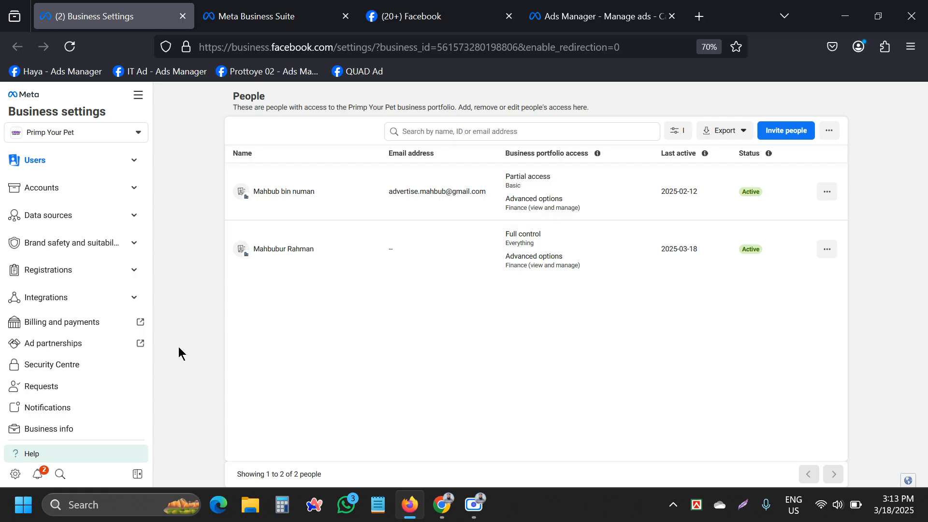
Expand the Accounts section in the sidebar and bring up the Windows Cast panel.
{"action": "left_click", "coordinate": [70, 196]}
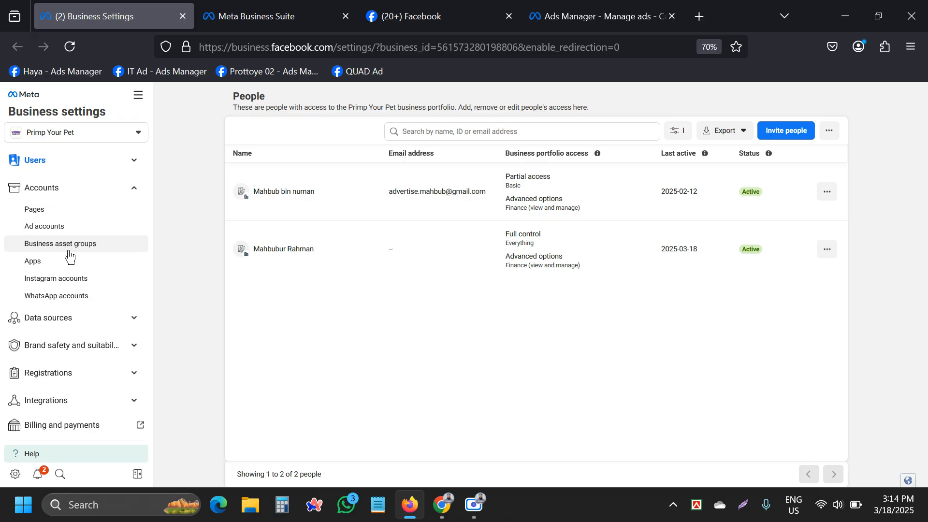
{"action": "key", "text": "super+k"}
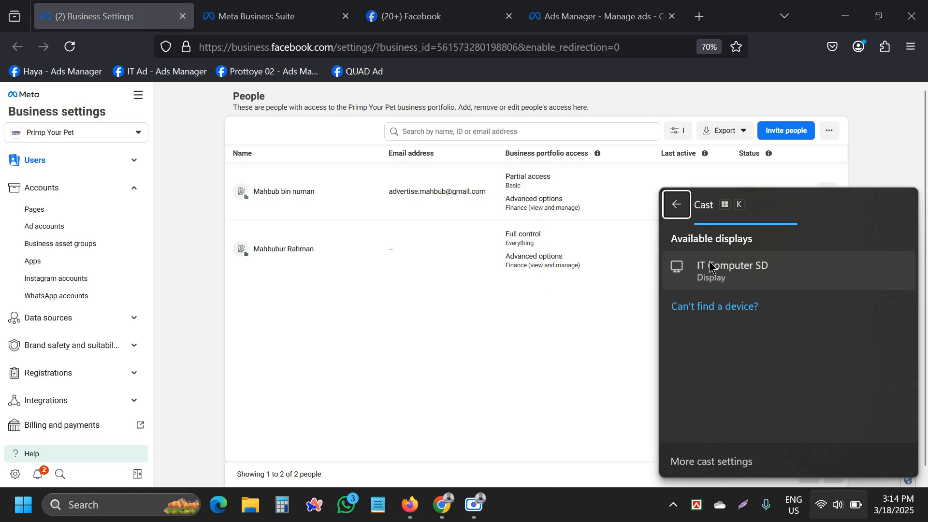
Cast the screen to the IT Computer SD display and dismiss the Cast panel.
{"action": "left_click", "coordinate": [711, 267]}
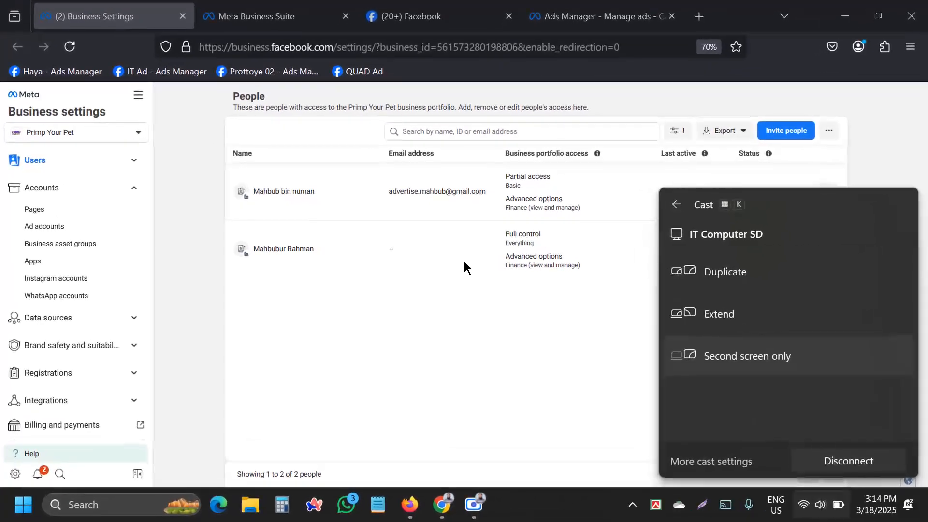
{"action": "left_click", "coordinate": [182, 220]}
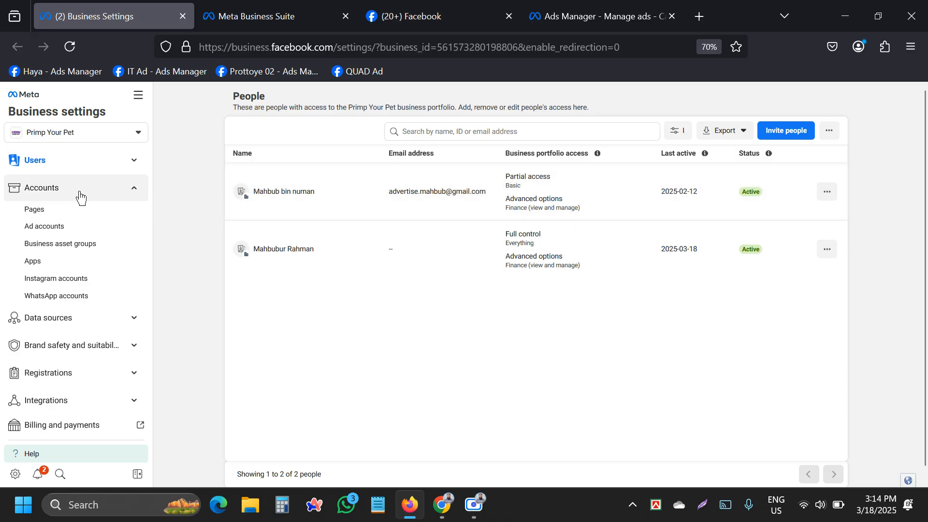
View the Pages list, collapse Accounts, and go to Primp Your Pet's Business info page.
{"action": "left_click", "coordinate": [41, 214]}
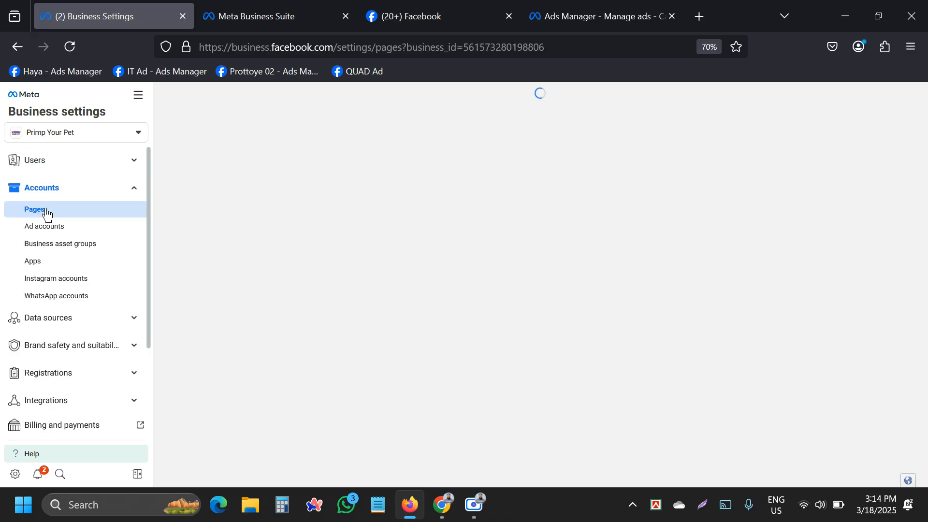
{"action": "left_click", "coordinate": [55, 196]}
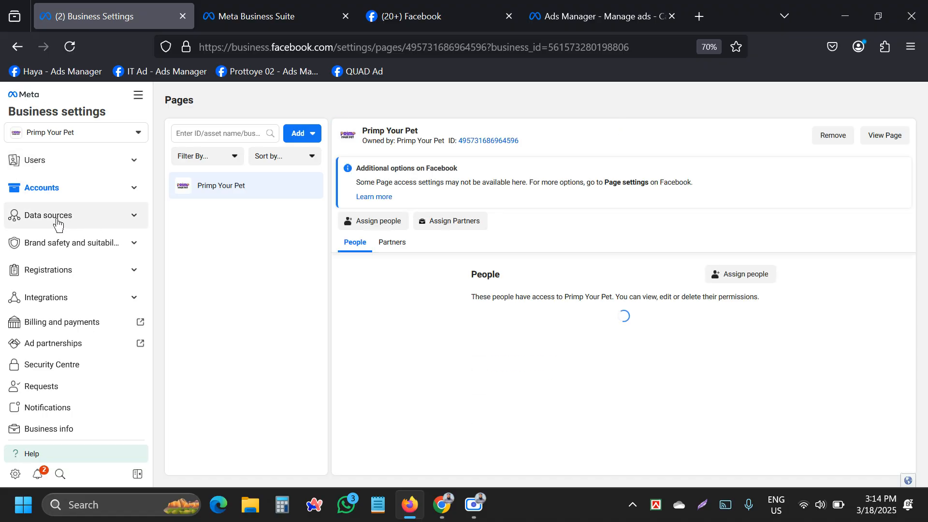
{"action": "scroll", "coordinate": [31, 357], "scroll_direction": "down", "scroll_amount": 1}
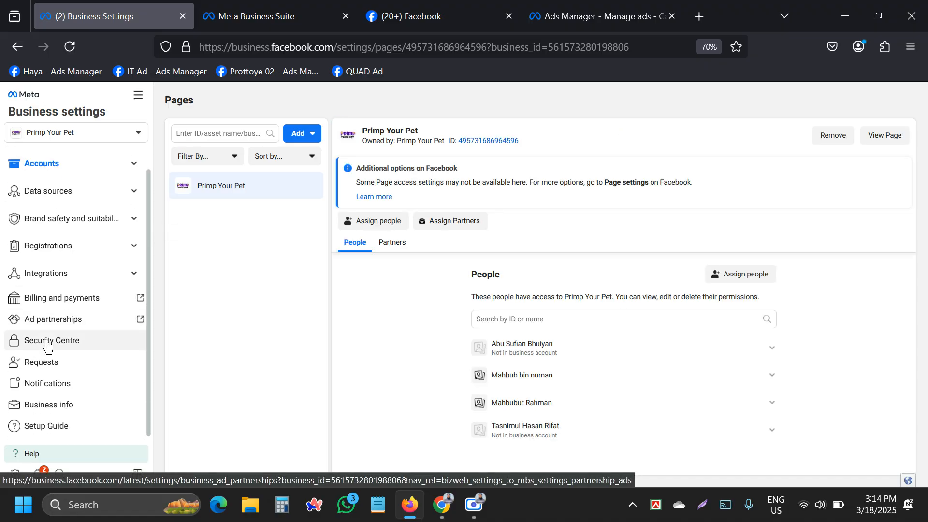
{"action": "scroll", "coordinate": [34, 333], "scroll_direction": "up", "scroll_amount": 2}
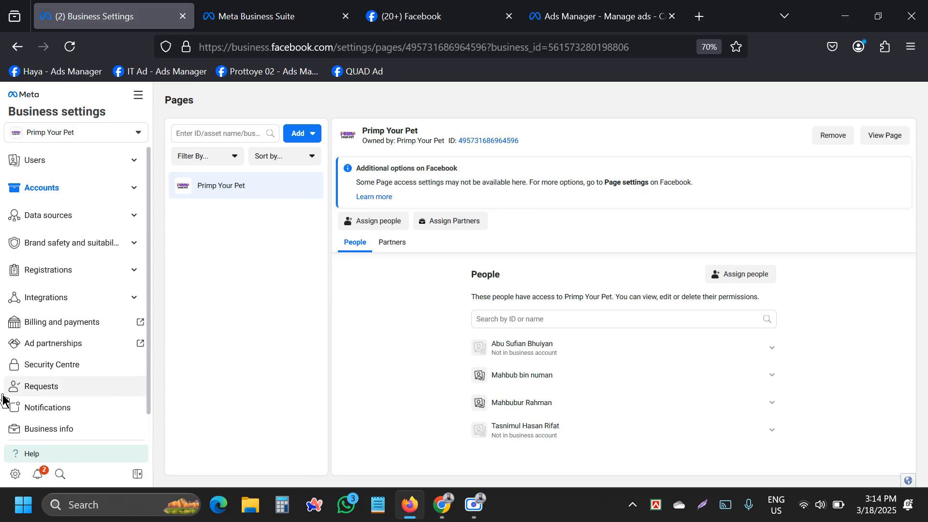
{"action": "scroll", "coordinate": [29, 397], "scroll_direction": "down", "scroll_amount": 1}
{"action": "left_click", "coordinate": [45, 405]}
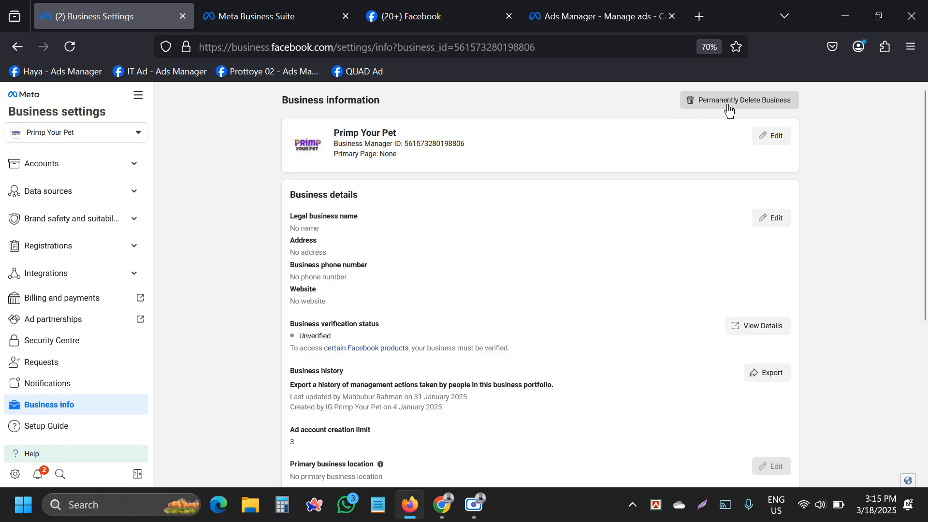
{"action": "left_click", "coordinate": [771, 140]}
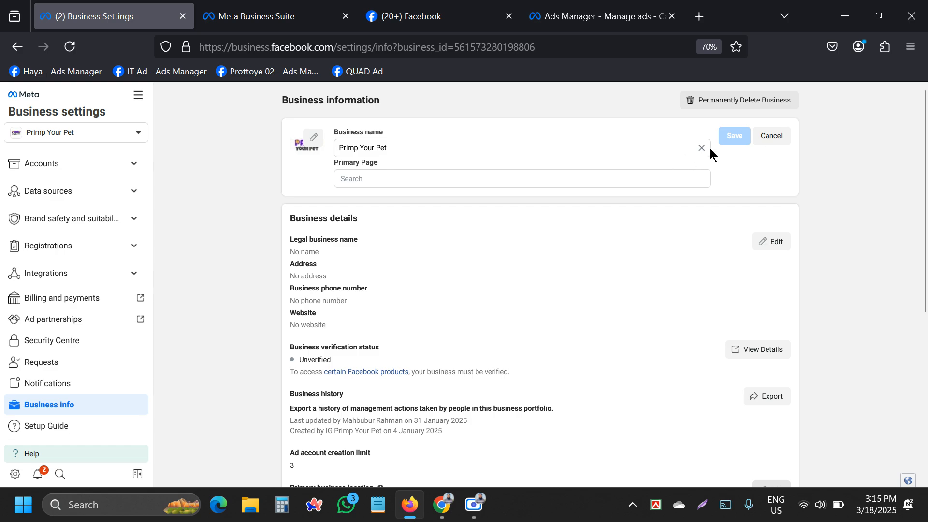
{"action": "left_click", "coordinate": [701, 148]}
{"action": "left_click", "coordinate": [772, 136]}
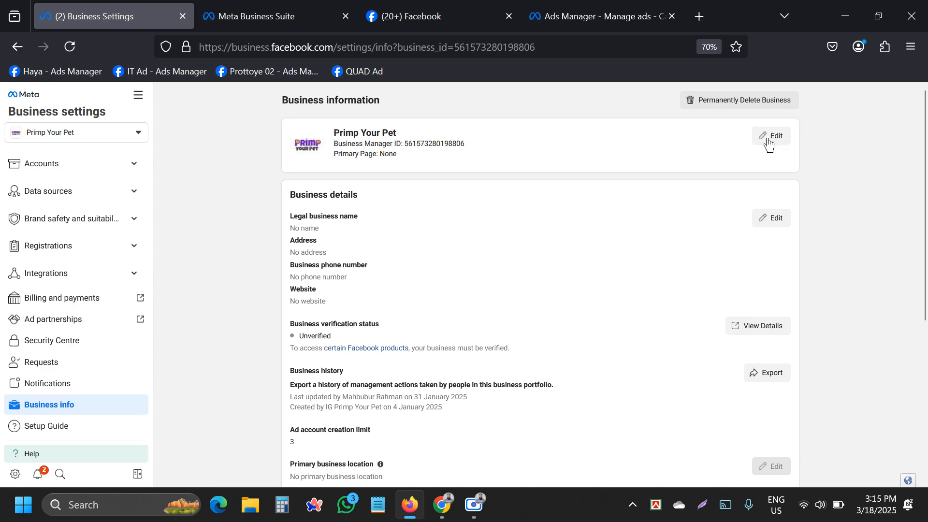
{"action": "left_click", "coordinate": [769, 141]}
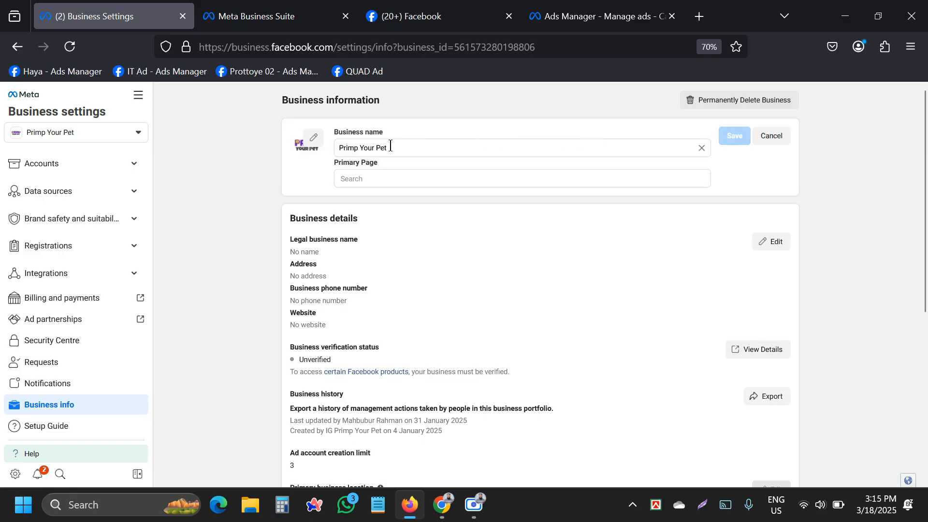
{"action": "left_click_drag", "start_coordinate": [391, 146], "coordinate": [304, 137]}
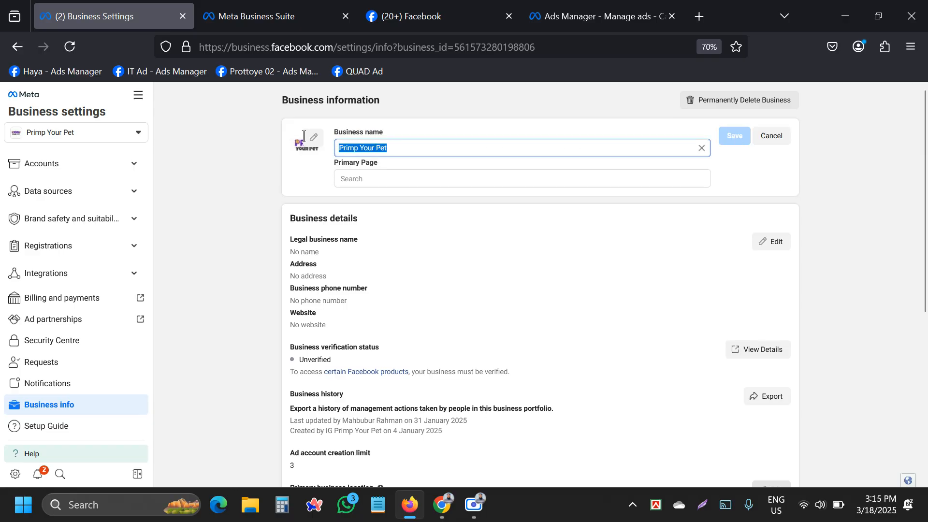
{"action": "left_click", "coordinate": [262, 149]}
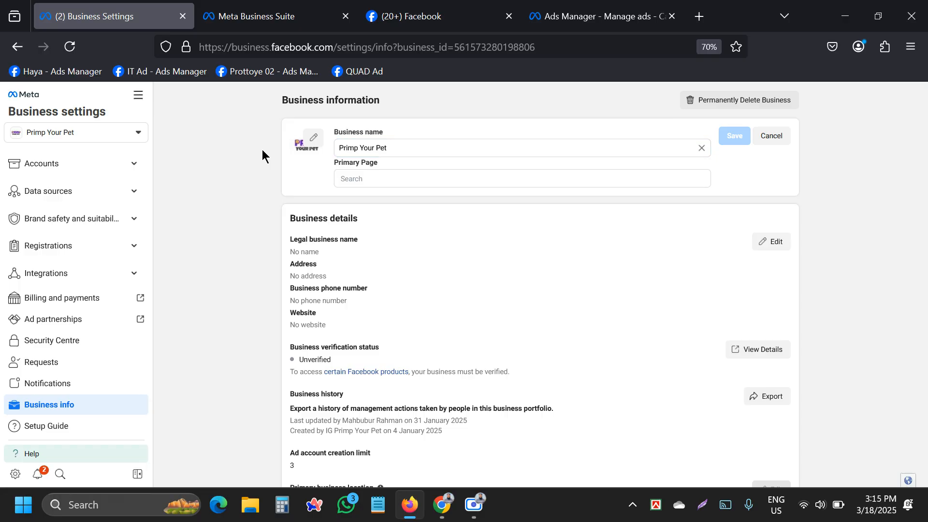
{"action": "left_click", "coordinate": [312, 142]}
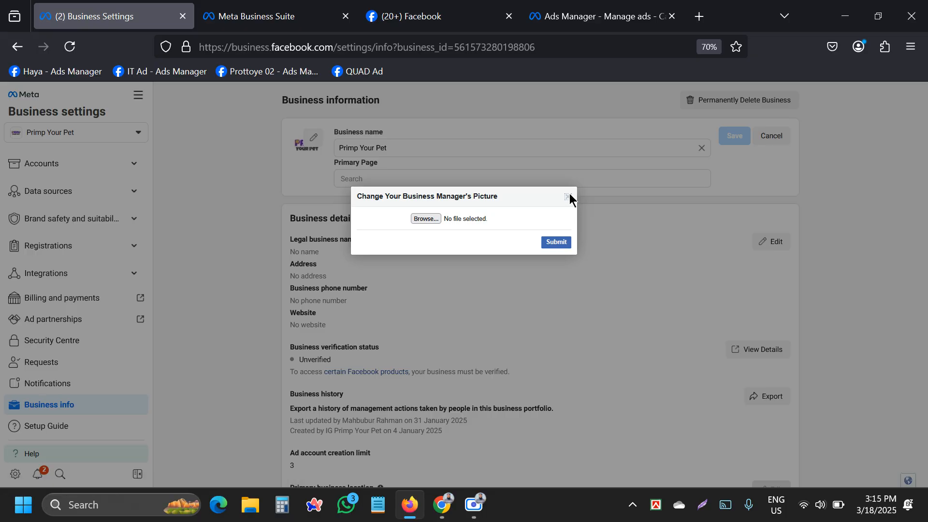
{"action": "left_click", "coordinate": [569, 197]}
{"action": "left_click", "coordinate": [771, 136]}
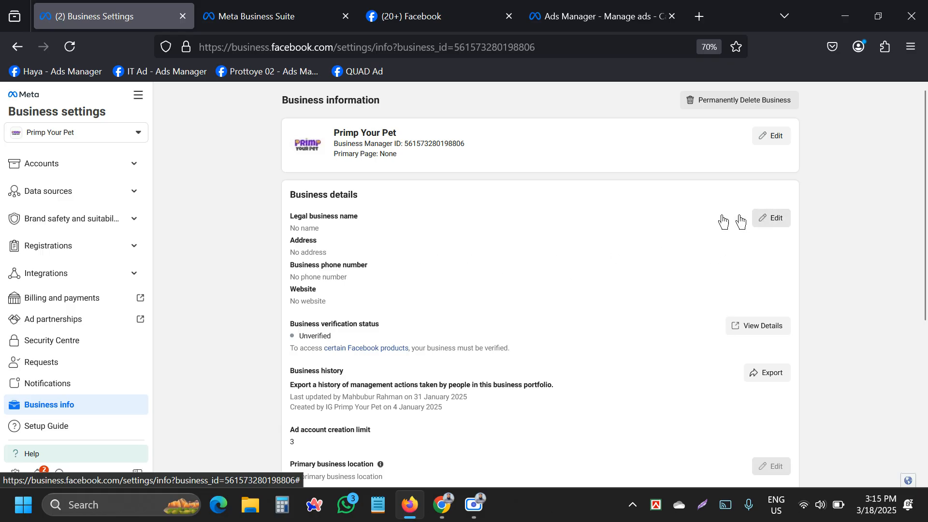
{"action": "triple_click", "coordinate": [332, 215]}
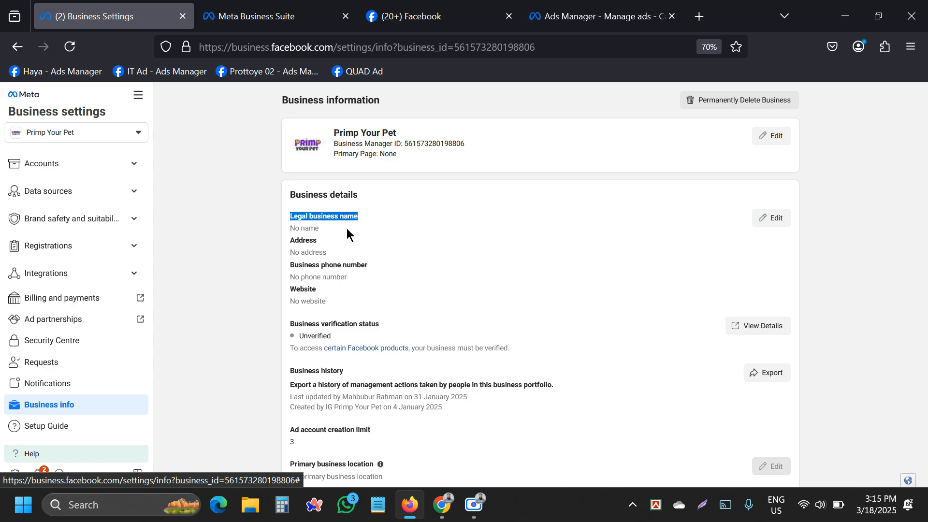
{"action": "left_click", "coordinate": [429, 274]}
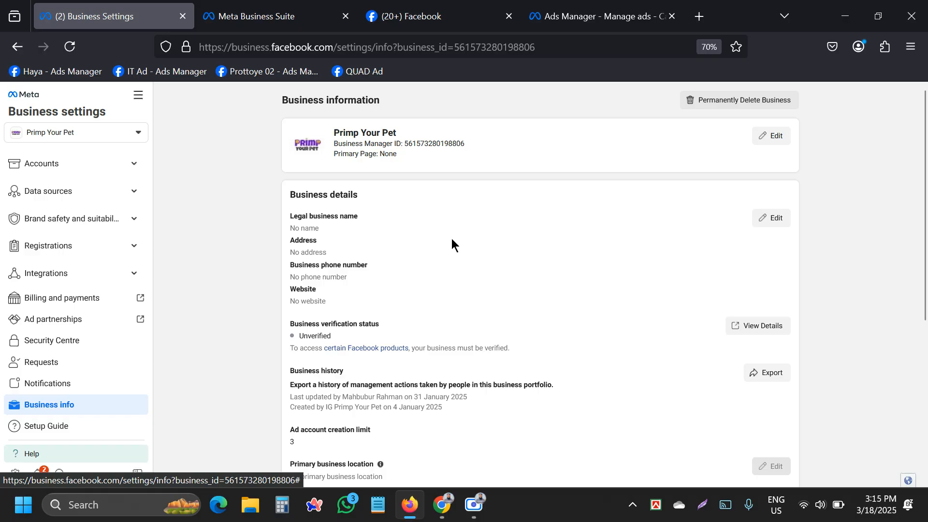
{"action": "scroll", "coordinate": [452, 244], "scroll_direction": "down", "scroll_amount": 3}
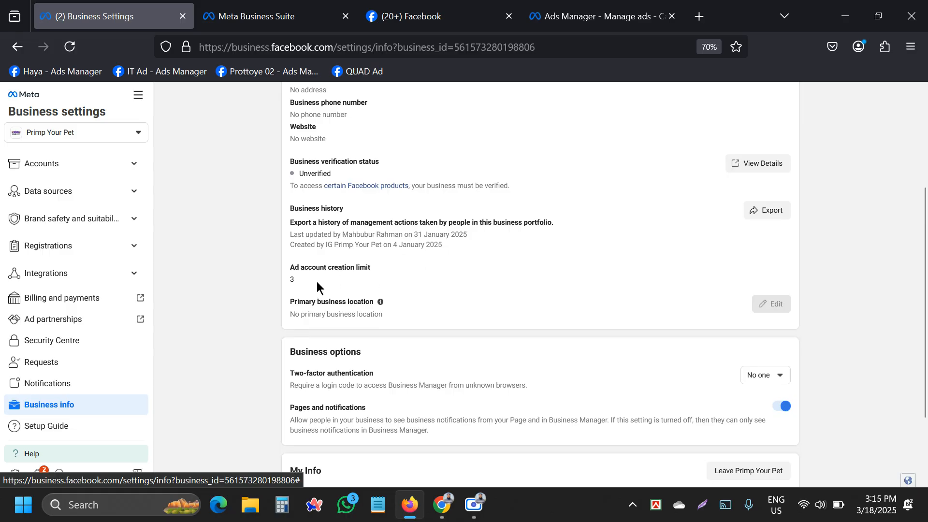
{"action": "double_click", "coordinate": [292, 281]}
{"action": "mouse_move", "coordinate": [381, 303]}
{"action": "scroll", "coordinate": [326, 289], "scroll_direction": "down", "scroll_amount": 3}
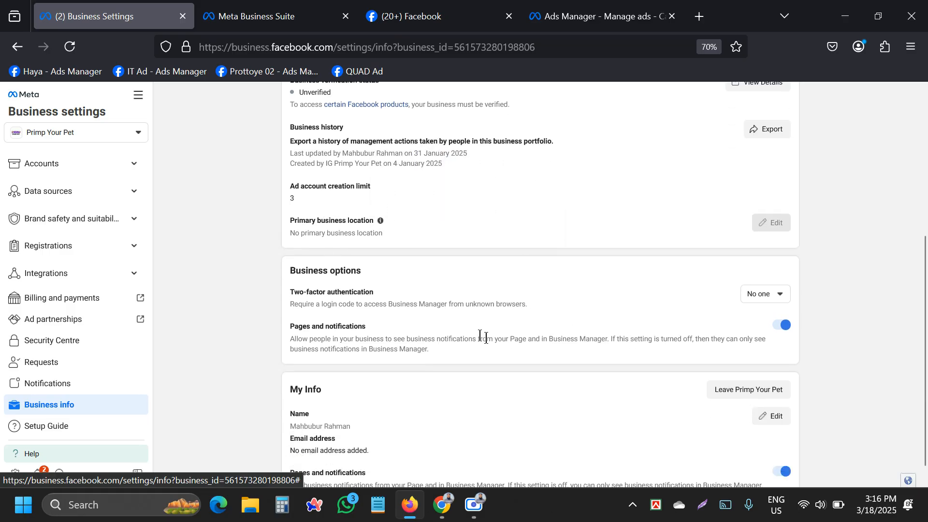
{"action": "scroll", "coordinate": [411, 323], "scroll_direction": "up", "scroll_amount": 3}
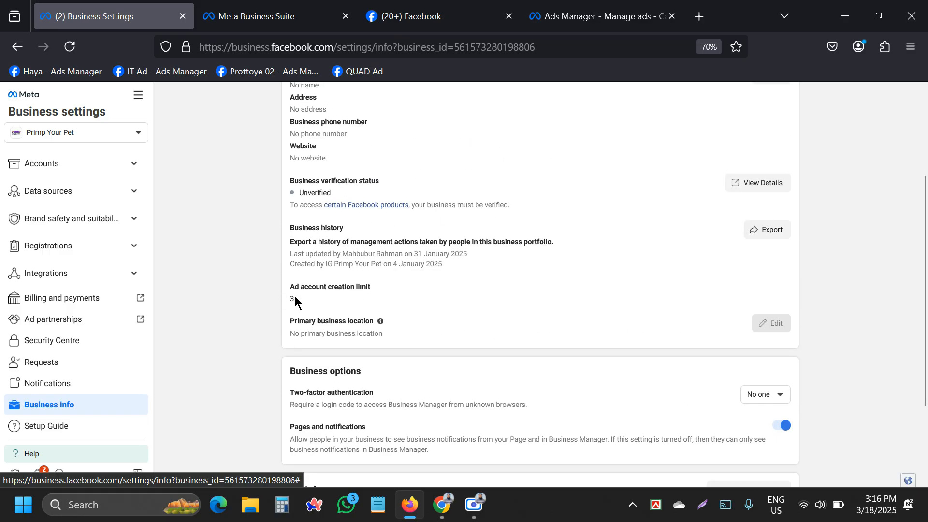
{"action": "mouse_move", "coordinate": [296, 300]}
{"action": "left_mouse_down"}
{"action": "mouse_move", "coordinate": [289, 302]}
{"action": "mouse_move", "coordinate": [314, 304]}
{"action": "left_mouse_up"}
{"action": "left_click", "coordinate": [322, 283]}
{"action": "scroll", "coordinate": [457, 244], "scroll_direction": "up", "scroll_amount": 3}
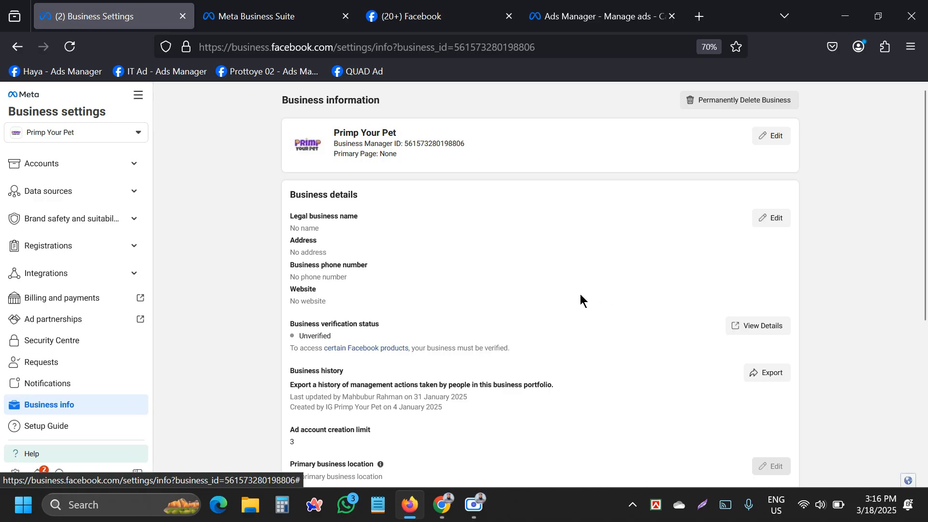
Scroll to the ad account creation limit of 3 and the two-factor authentication option.
{"action": "scroll", "coordinate": [580, 293], "scroll_direction": "down", "scroll_amount": 3}
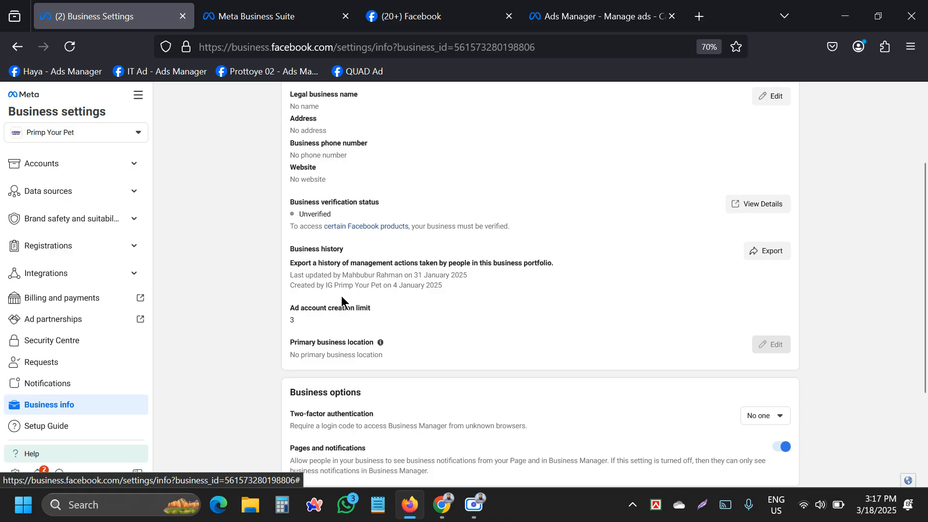
{"action": "scroll", "coordinate": [339, 297], "scroll_direction": "up", "scroll_amount": 3}
{"action": "scroll", "coordinate": [426, 278], "scroll_direction": "down", "scroll_amount": 3}
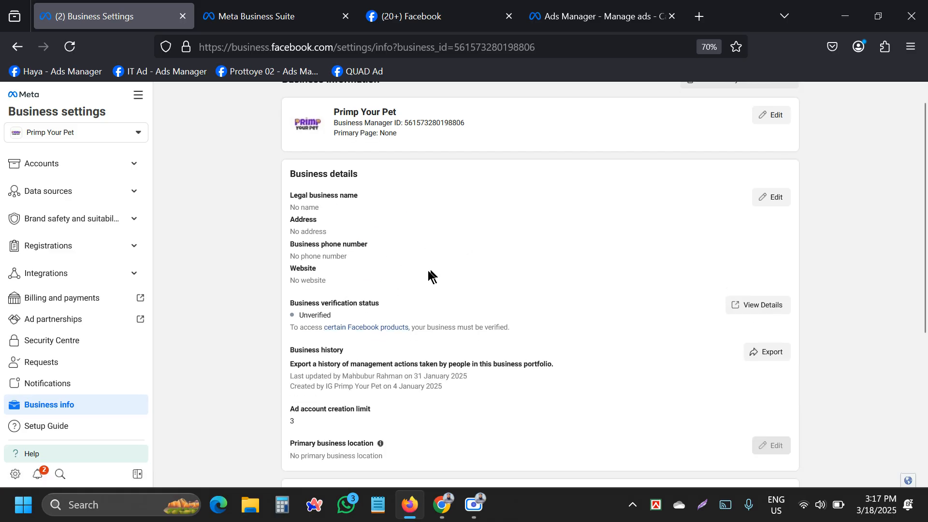
{"action": "left_click_drag", "start_coordinate": [304, 277], "coordinate": [274, 288]}
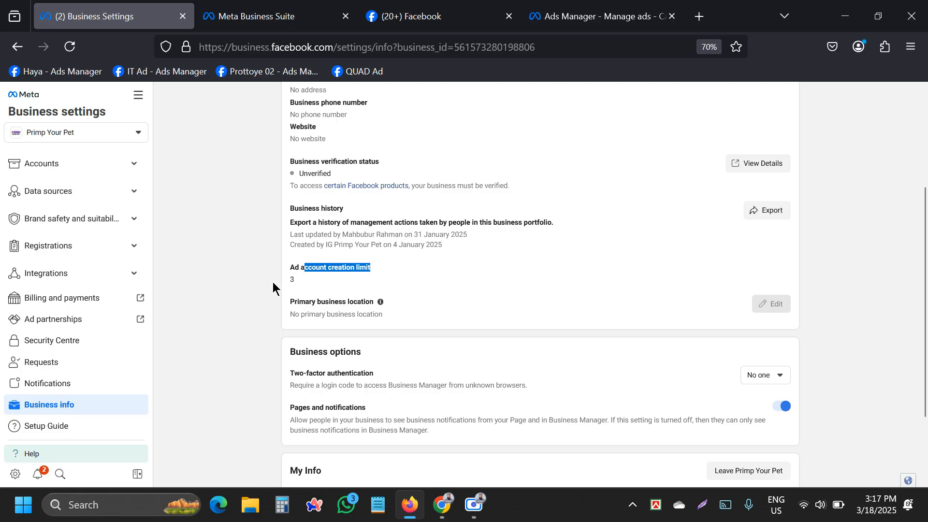
{"action": "left_click", "coordinate": [299, 283]}
{"action": "scroll", "coordinate": [319, 272], "scroll_direction": "up", "scroll_amount": 1}
{"action": "scroll", "coordinate": [296, 272], "scroll_direction": "down", "scroll_amount": 2}
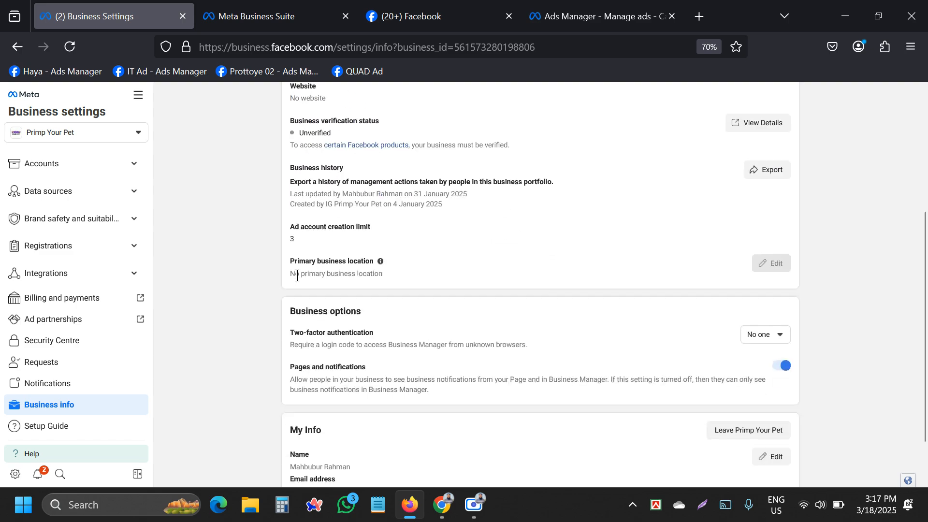
{"action": "left_click", "coordinate": [762, 335]}
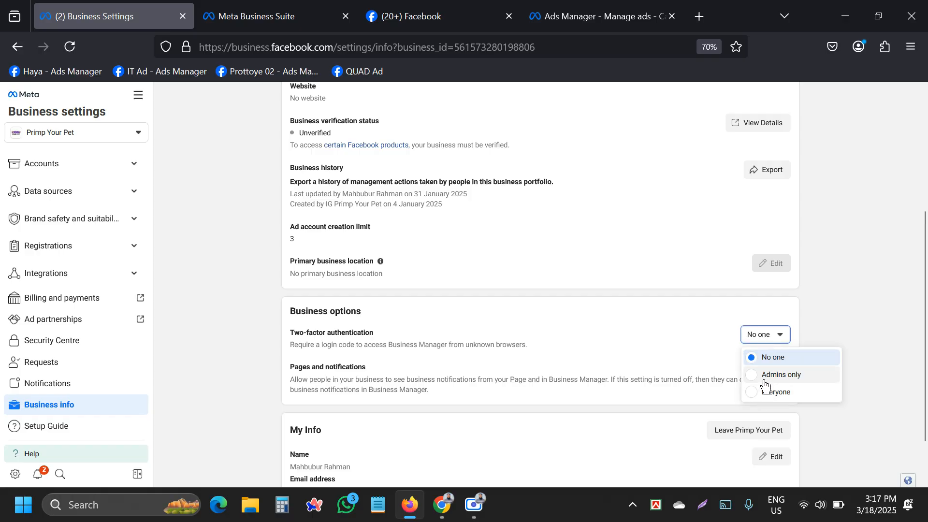
{"action": "left_click", "coordinate": [807, 319]}
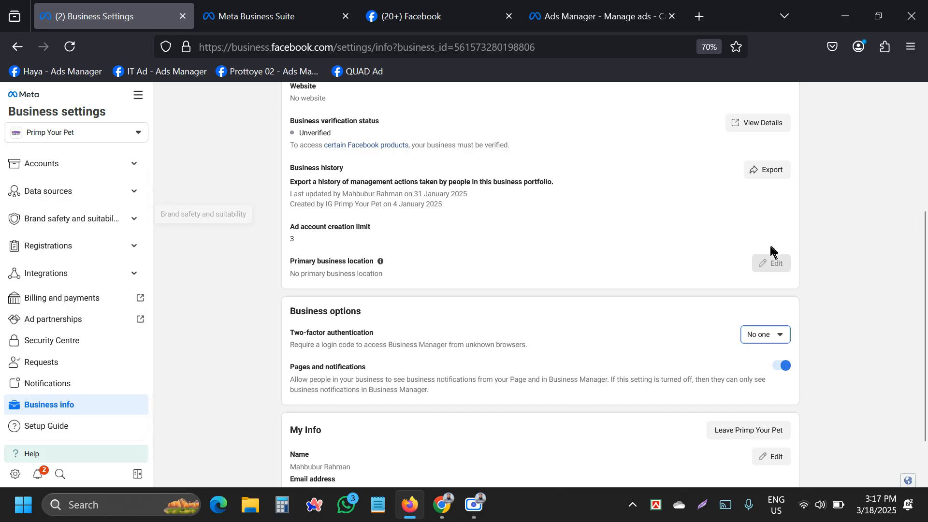
{"action": "left_click", "coordinate": [847, 247]}
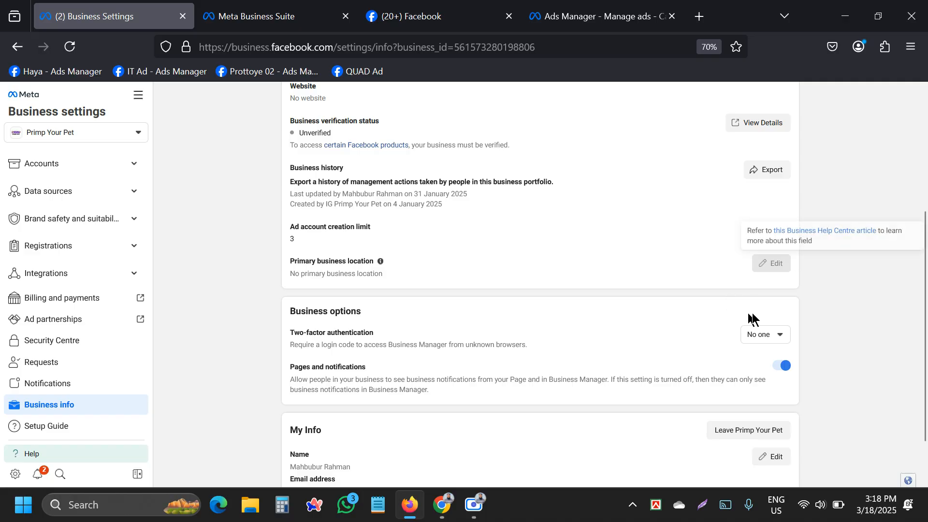
{"action": "scroll", "coordinate": [759, 336], "scroll_direction": "down", "scroll_amount": 2}
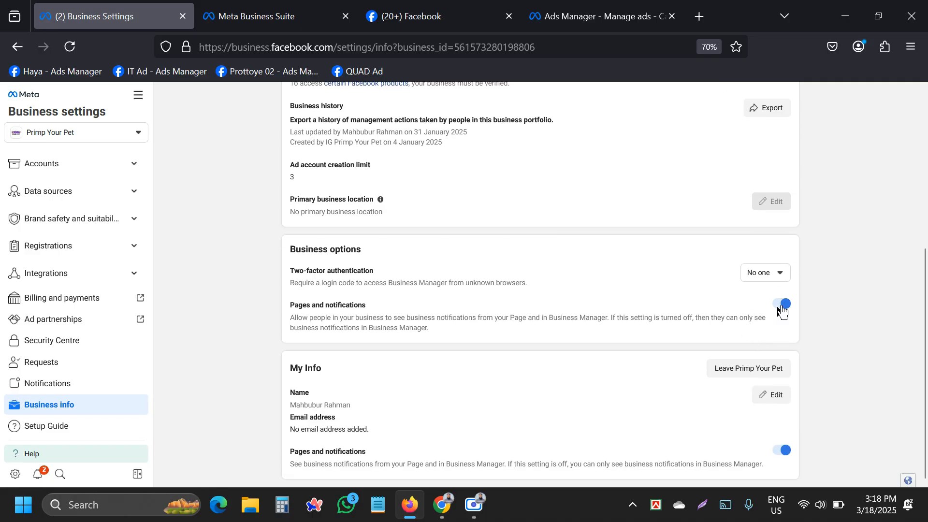
{"action": "left_click", "coordinate": [770, 274]}
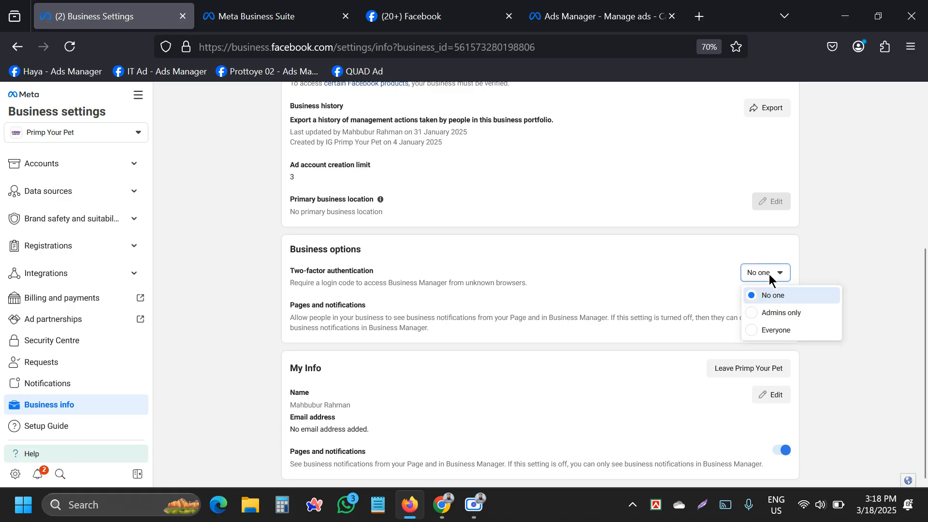
{"action": "left_click", "coordinate": [769, 274]}
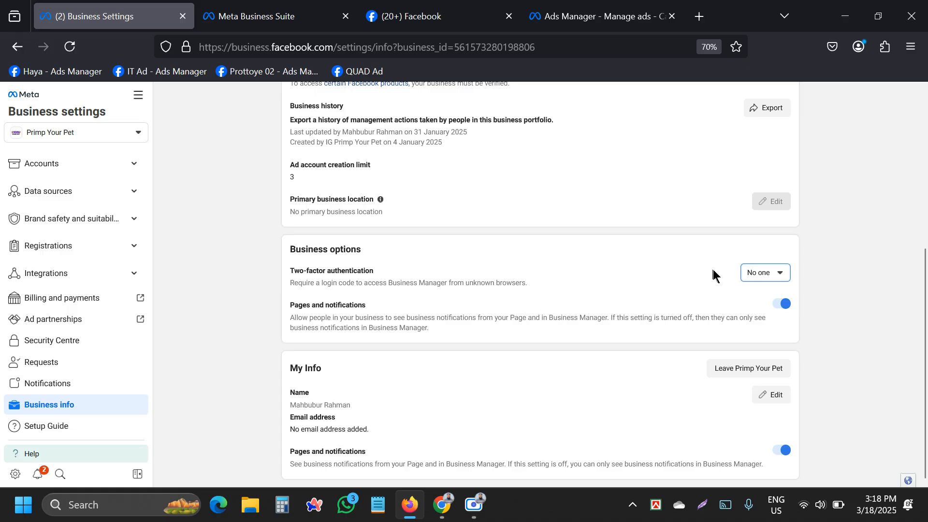
{"action": "left_click", "coordinate": [765, 274]}
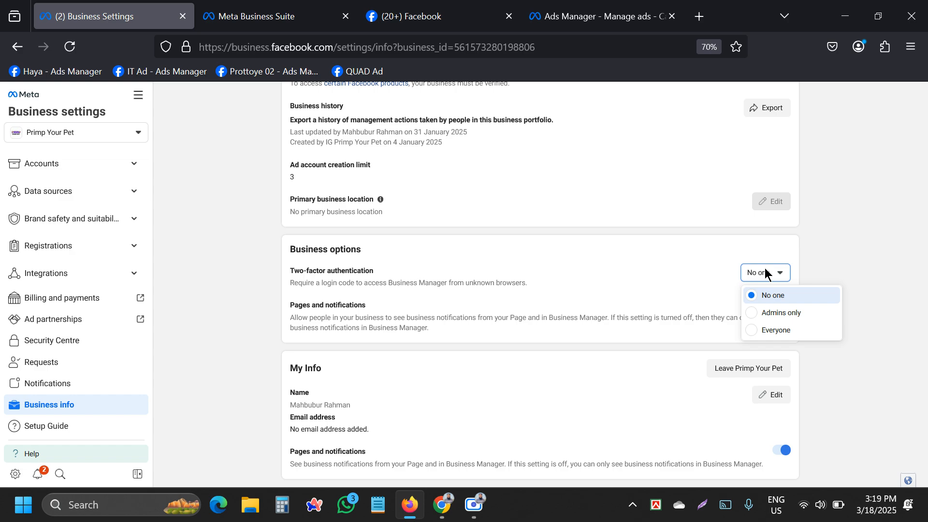
{"action": "left_click", "coordinate": [765, 272]}
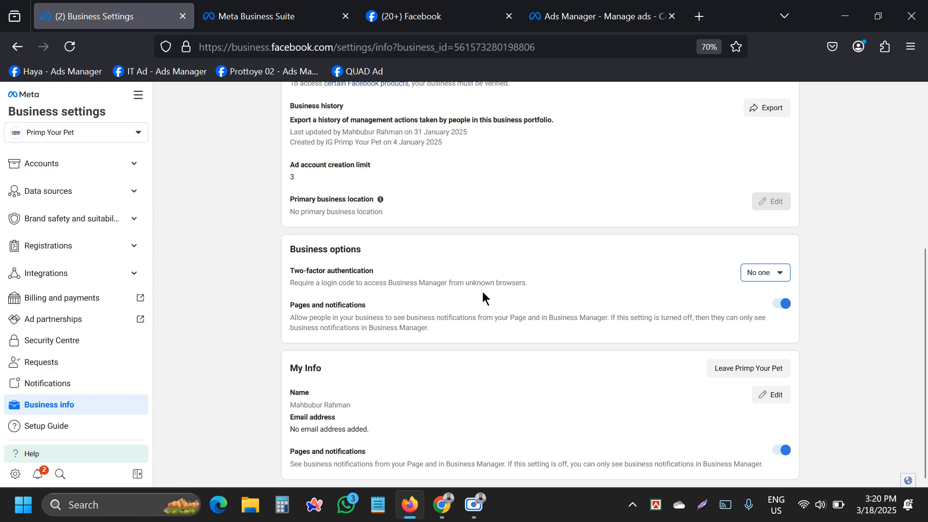
{"action": "scroll", "coordinate": [482, 291], "scroll_direction": "up", "scroll_amount": 3}
{"action": "scroll", "coordinate": [472, 289], "scroll_direction": "up", "scroll_amount": 2}
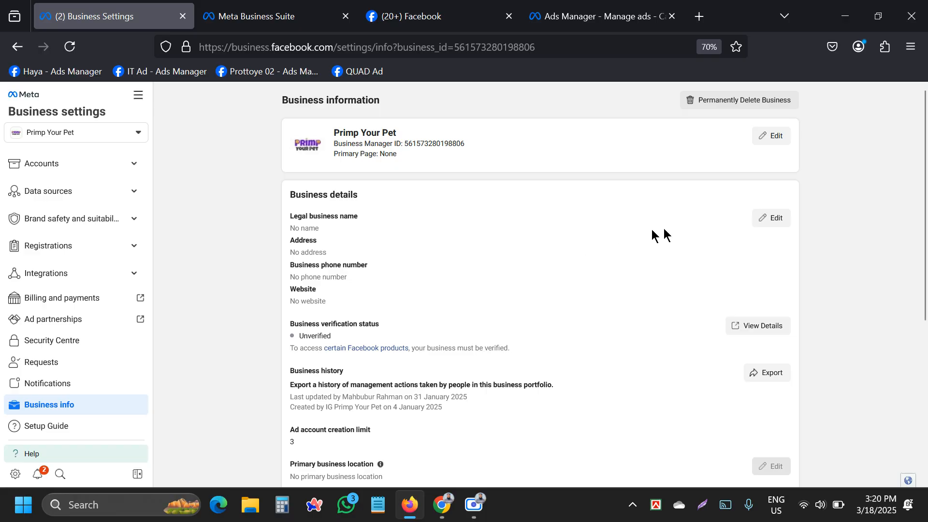
{"action": "left_click", "coordinate": [766, 220]}
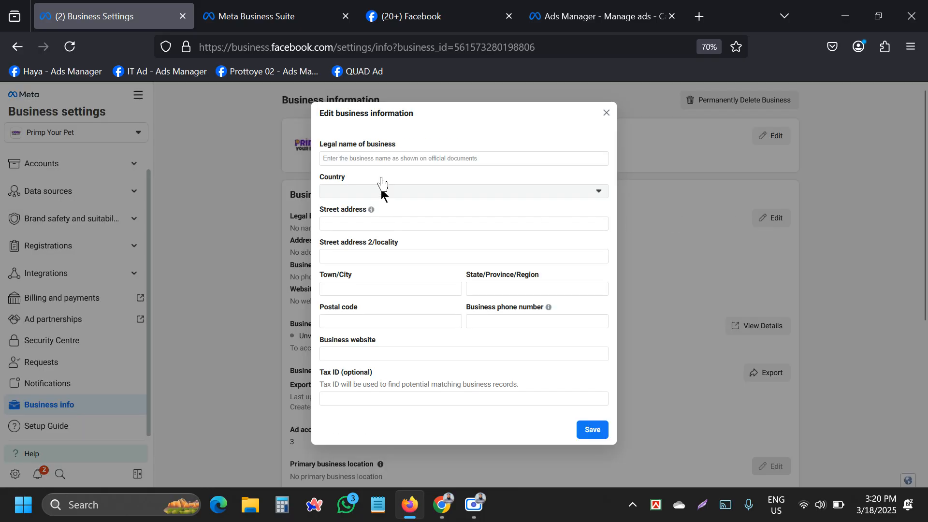
{"action": "left_click", "coordinate": [343, 158]}
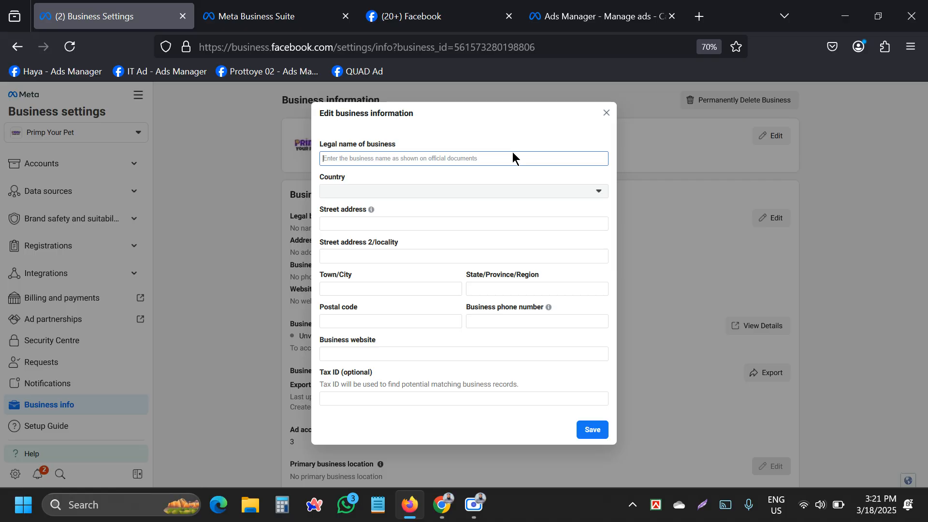
{"action": "left_click", "coordinate": [364, 193]}
{"action": "left_click", "coordinate": [364, 193]}
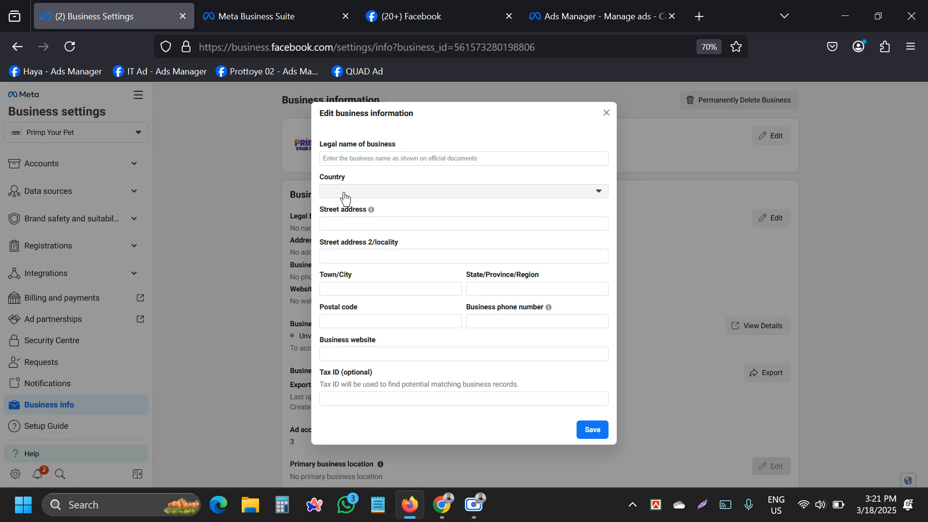
{"action": "left_click", "coordinate": [345, 198]}
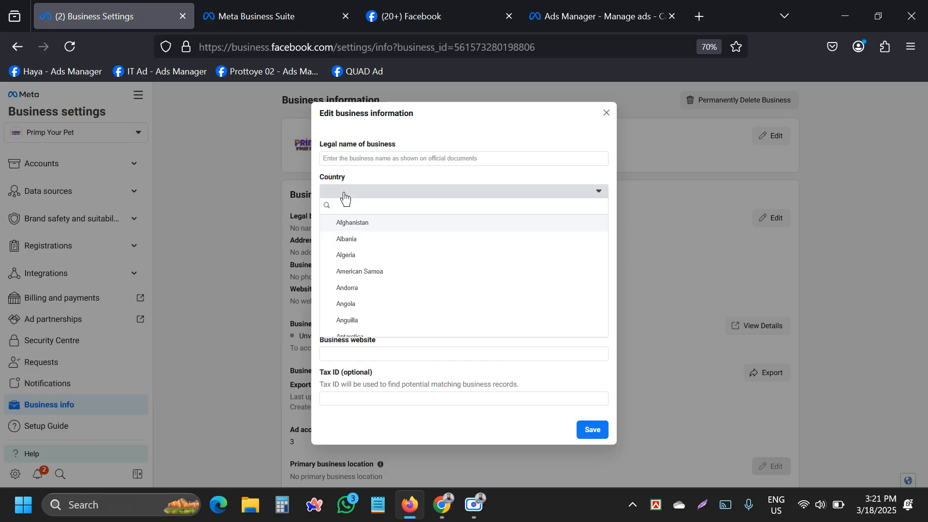
{"action": "left_click", "coordinate": [344, 194]}
{"action": "left_click", "coordinate": [345, 194]}
{"action": "left_click", "coordinate": [346, 194]}
{"action": "left_click", "coordinate": [352, 224]}
{"action": "left_click", "coordinate": [351, 261]}
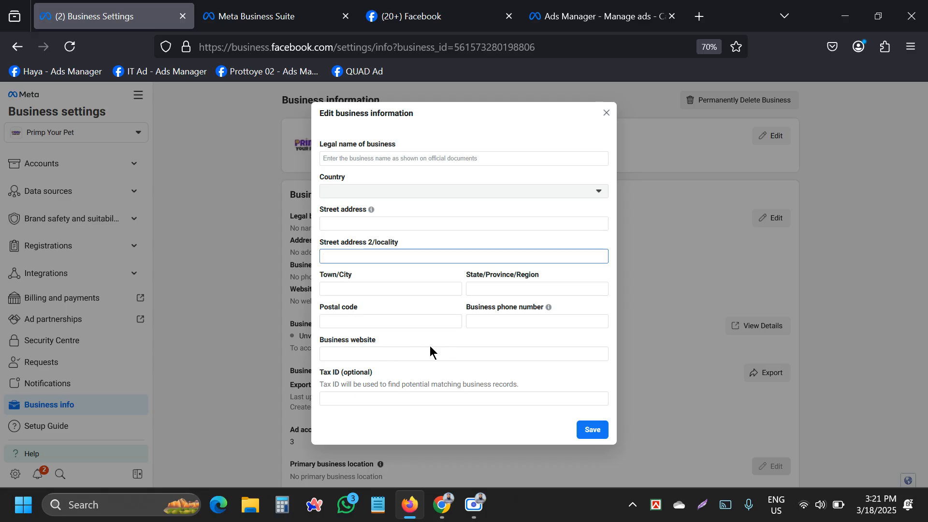
{"action": "left_click", "coordinate": [346, 403]}
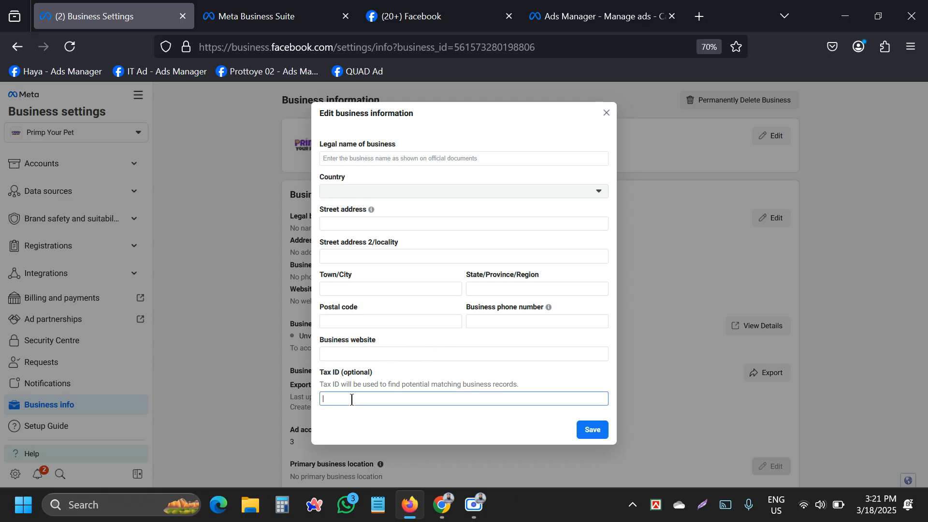
{"action": "left_click", "coordinate": [608, 113]}
{"action": "scroll", "coordinate": [426, 278], "scroll_direction": "down", "scroll_amount": 5}
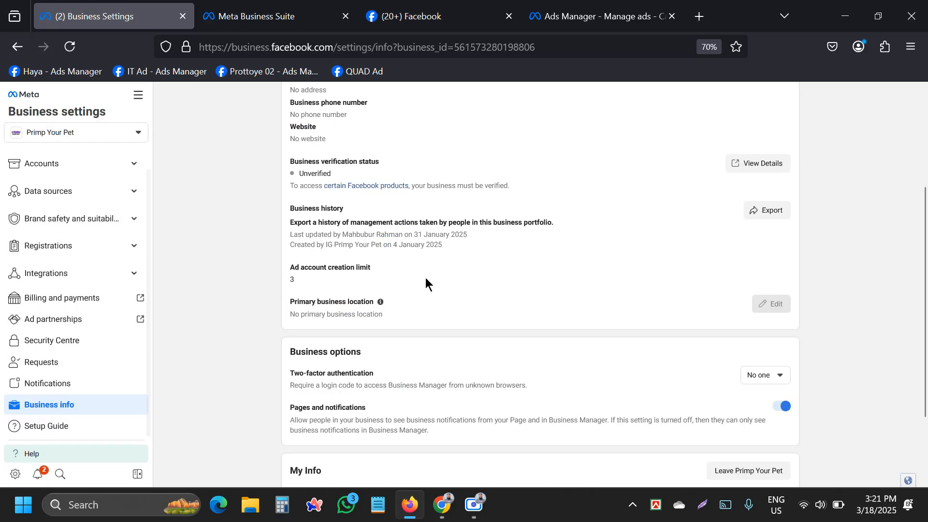
{"action": "scroll", "coordinate": [425, 278], "scroll_direction": "up", "scroll_amount": 5}
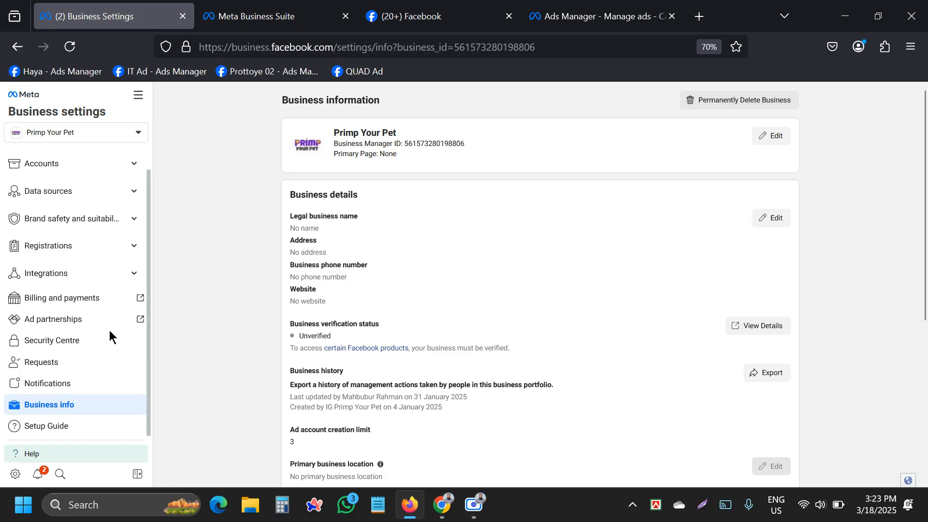
Open Security Centre under Brand safety and suitability and require two-factor authentication for Admins only.
{"action": "scroll", "coordinate": [91, 345], "scroll_direction": "up", "scroll_amount": 1}
{"action": "scroll", "coordinate": [91, 345], "scroll_direction": "up", "scroll_amount": 1}
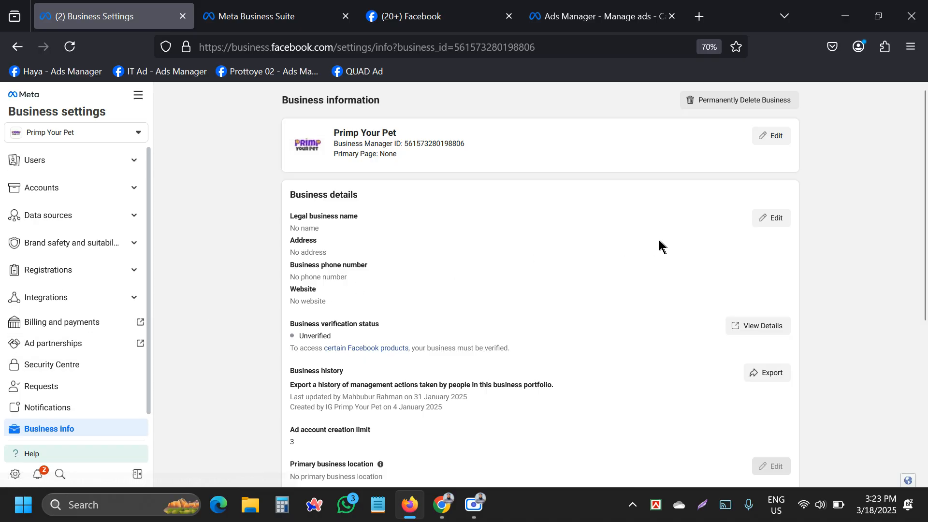
{"action": "scroll", "coordinate": [68, 319], "scroll_direction": "down", "scroll_amount": 1}
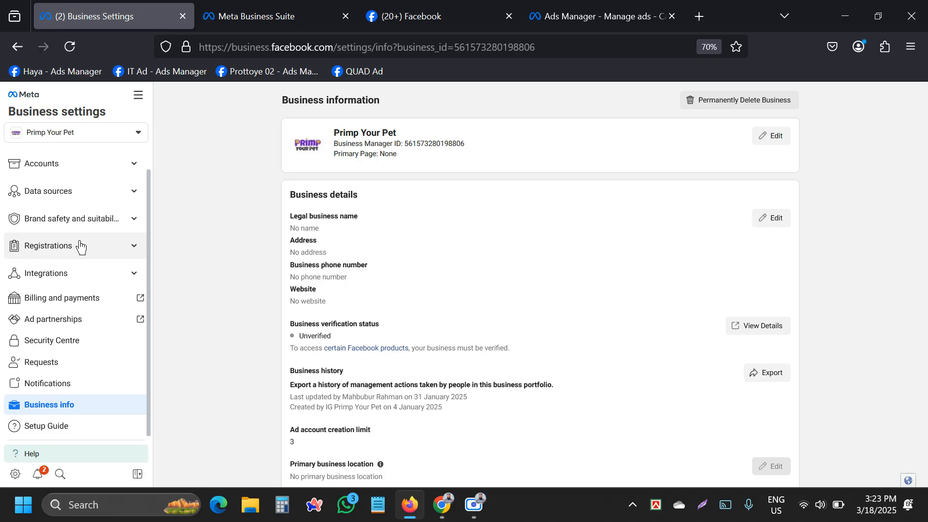
{"action": "left_click", "coordinate": [59, 222]}
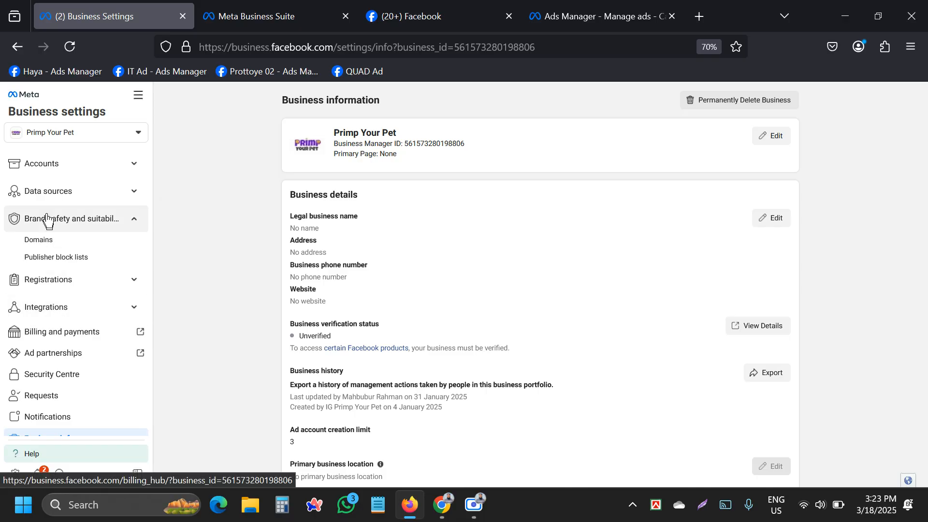
{"action": "left_click", "coordinate": [63, 385]}
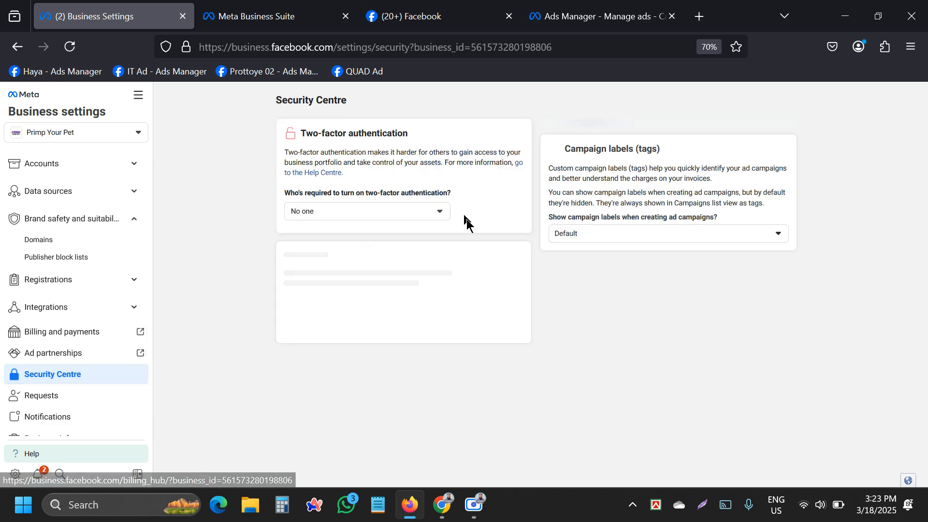
{"action": "left_click", "coordinate": [396, 209]}
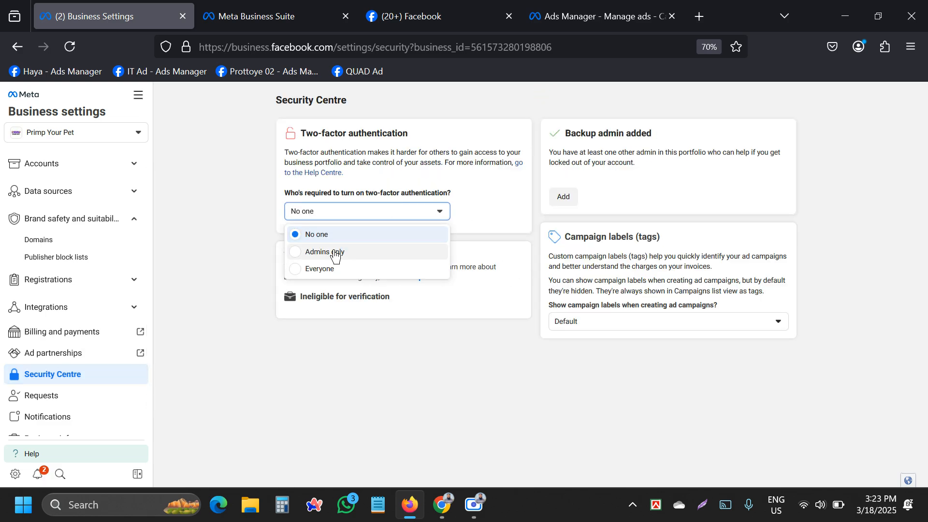
{"action": "left_click", "coordinate": [336, 252]}
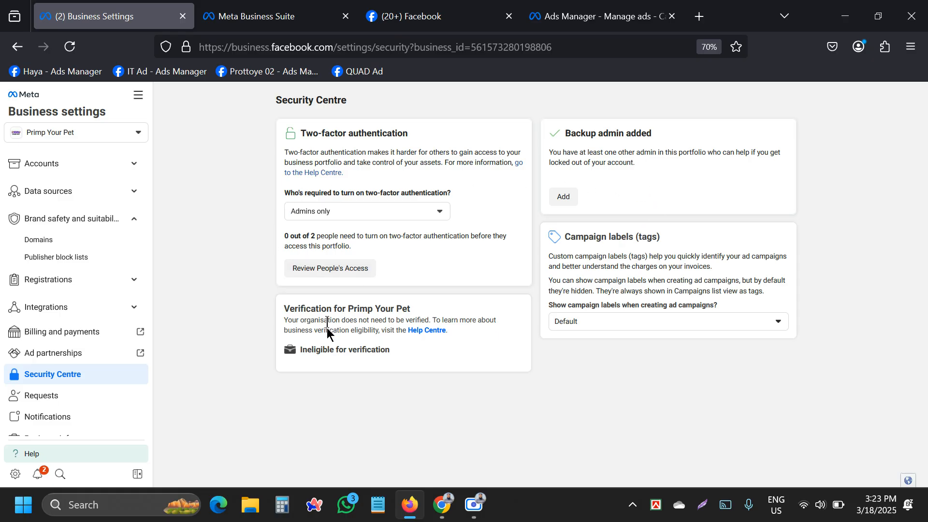
Highlight the ineligible-for-verification status, then set the two-factor requirement back to No one.
{"action": "left_click_drag", "start_coordinate": [288, 311], "coordinate": [410, 309]}
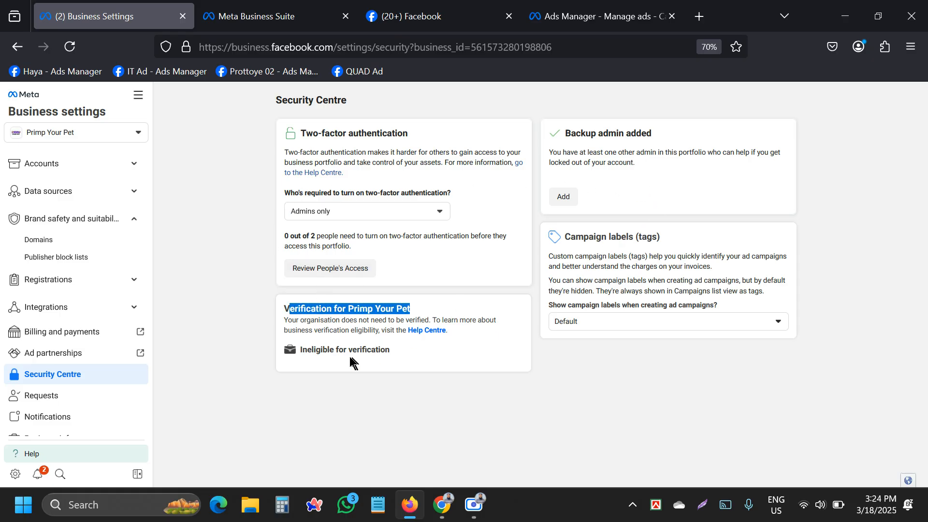
{"action": "left_click_drag", "start_coordinate": [307, 351], "coordinate": [389, 351]}
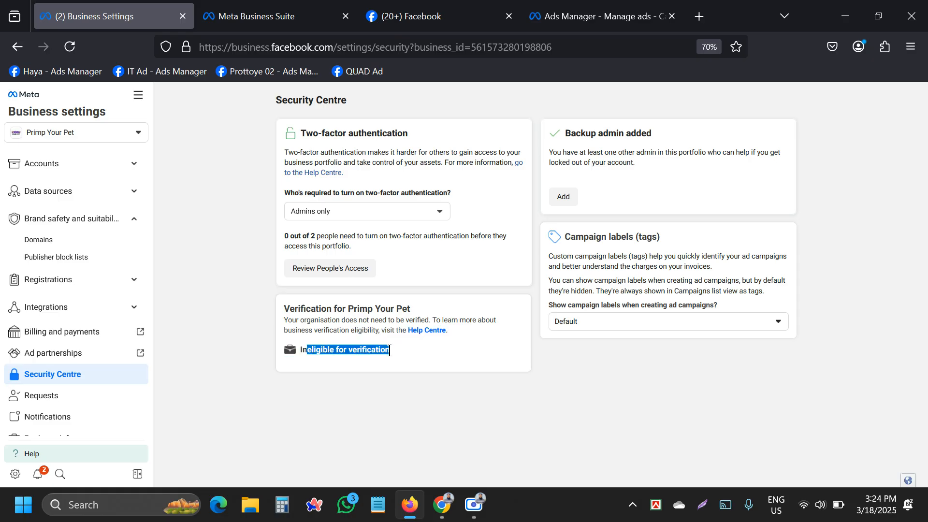
{"action": "left_click", "coordinate": [311, 349]}
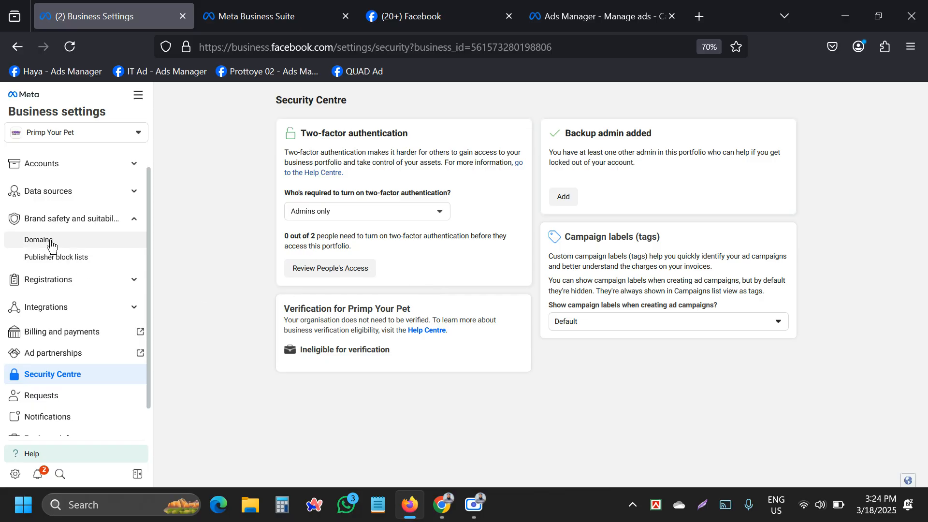
{"action": "left_click", "coordinate": [362, 215]}
{"action": "left_click", "coordinate": [328, 235]}
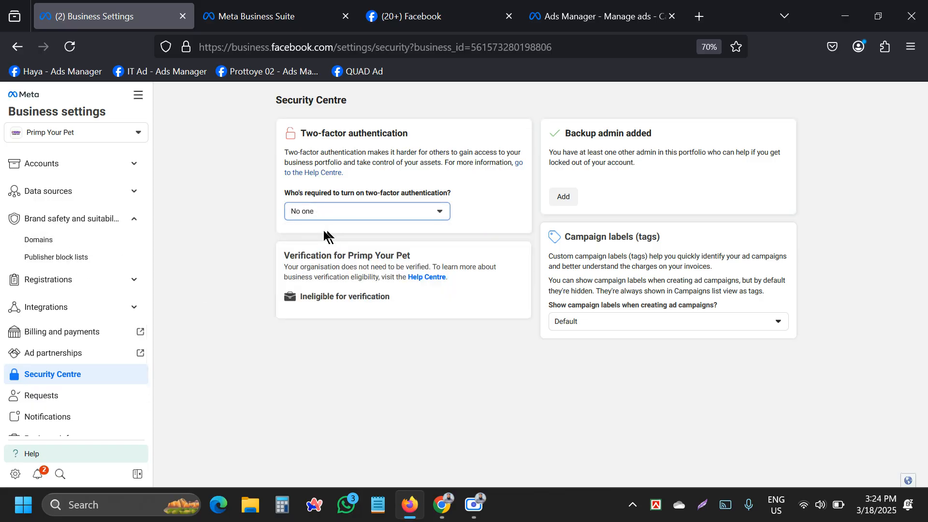
{"action": "left_click", "coordinate": [32, 242]}
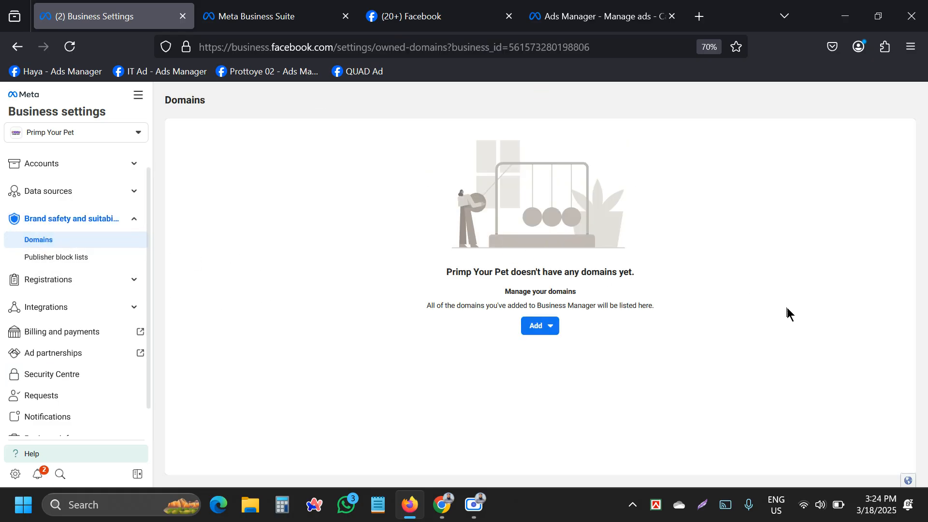
{"action": "left_click", "coordinate": [547, 324]}
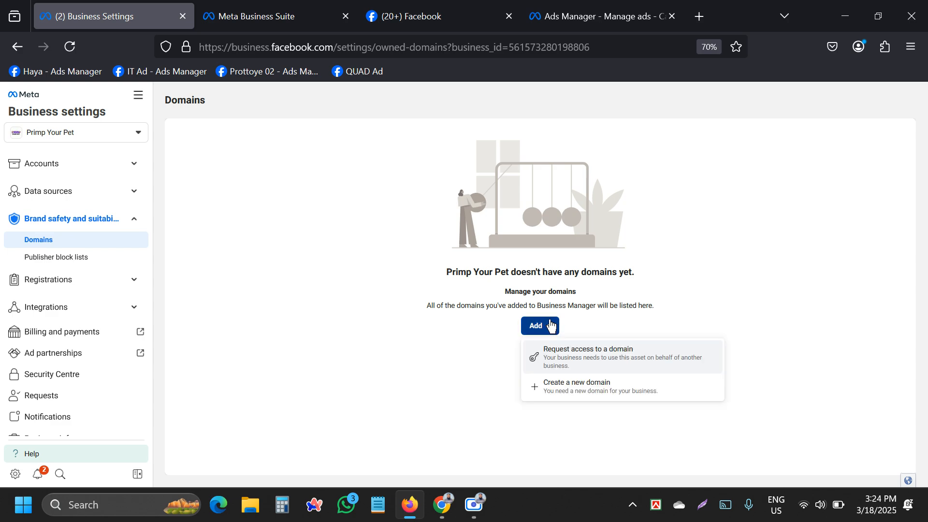
{"action": "left_click", "coordinate": [581, 389]}
{"action": "left_click", "coordinate": [438, 254]}
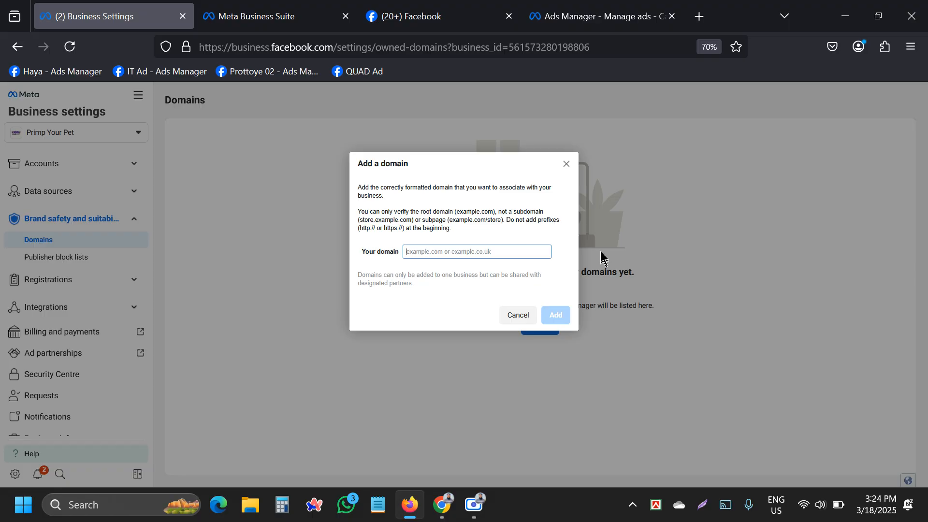
{"action": "left_click", "coordinate": [567, 165]}
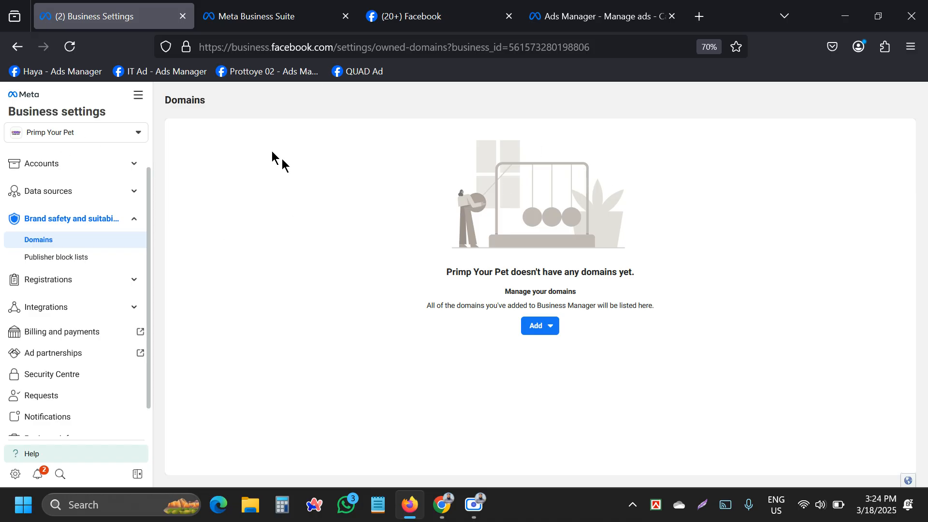
{"action": "right_click", "coordinate": [323, 121]}
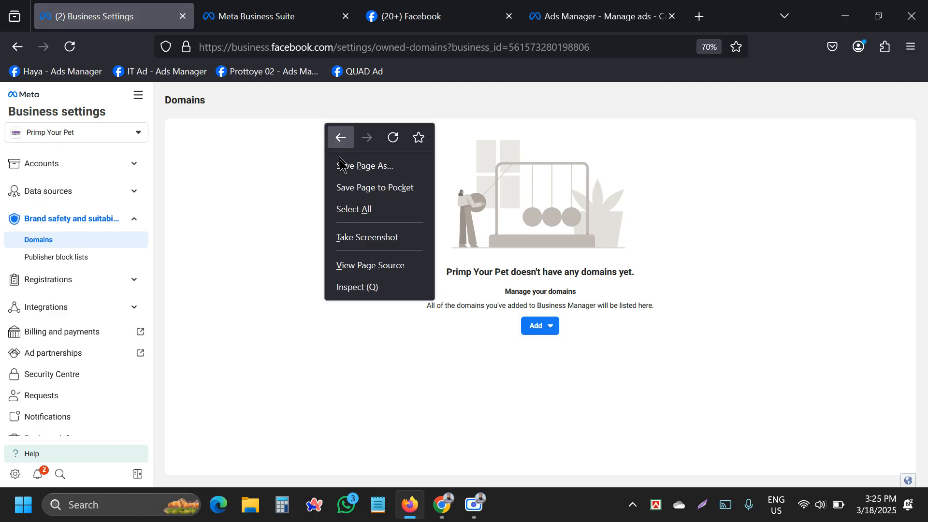
Open the Firefox page Inspector, close it, and reopen it from the right-click menu.
{"action": "left_click", "coordinate": [355, 288]}
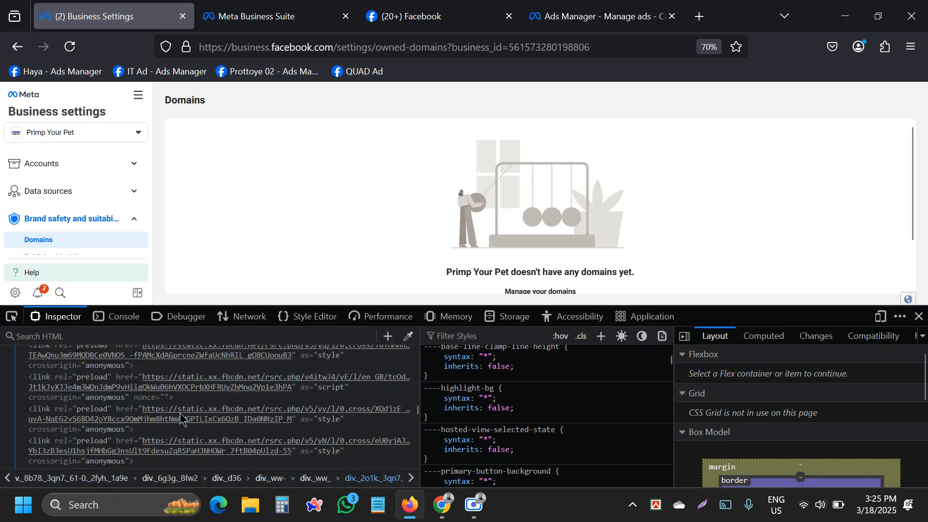
{"action": "scroll", "coordinate": [184, 412], "scroll_direction": "down", "scroll_amount": 5}
{"action": "scroll", "coordinate": [207, 416], "scroll_direction": "down", "scroll_amount": 10}
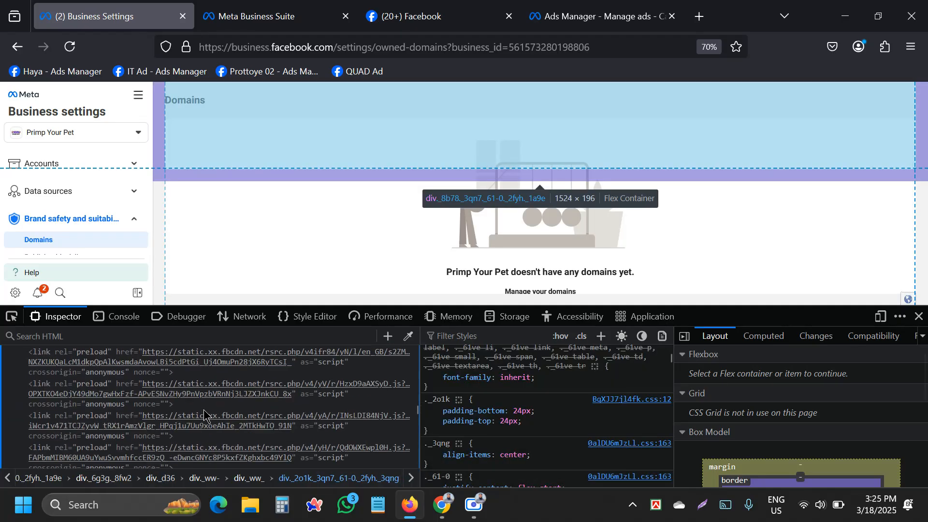
{"action": "scroll", "coordinate": [894, 377], "scroll_direction": "down", "scroll_amount": 8}
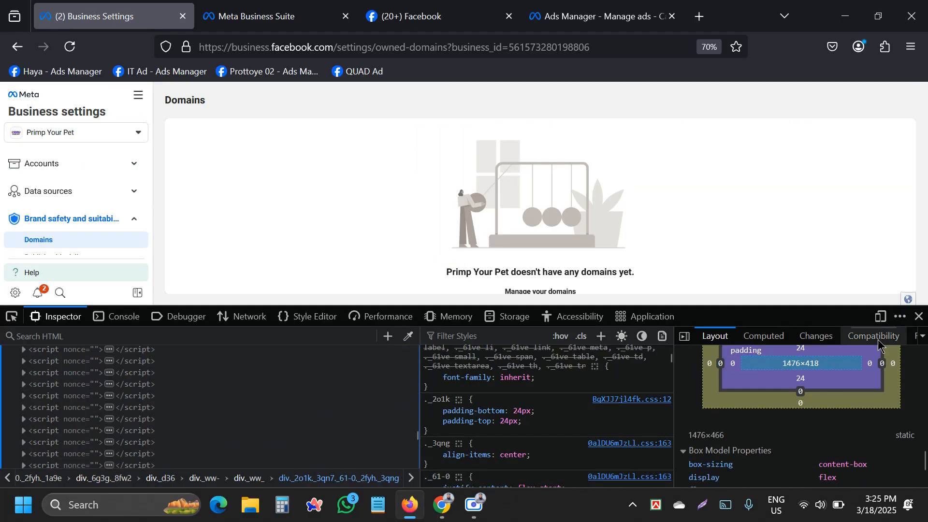
{"action": "left_click", "coordinate": [919, 316]}
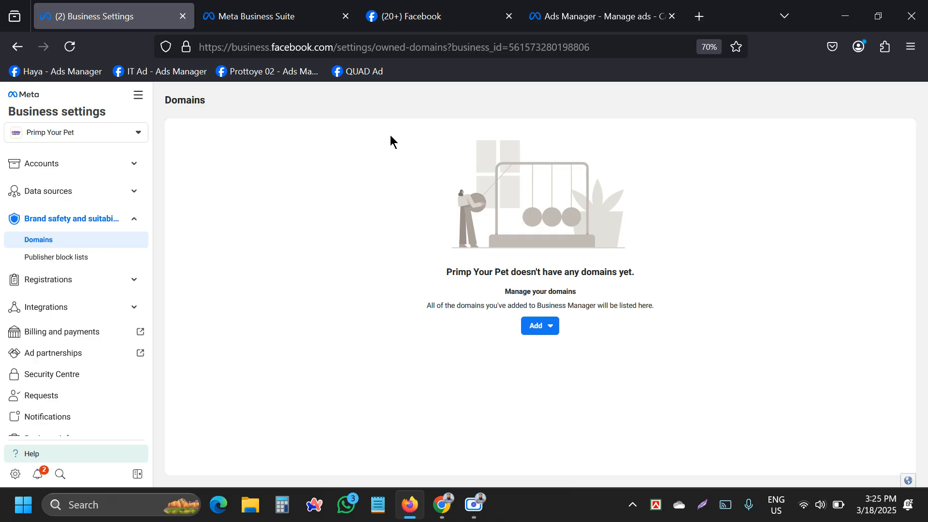
{"action": "right_click", "coordinate": [390, 133]}
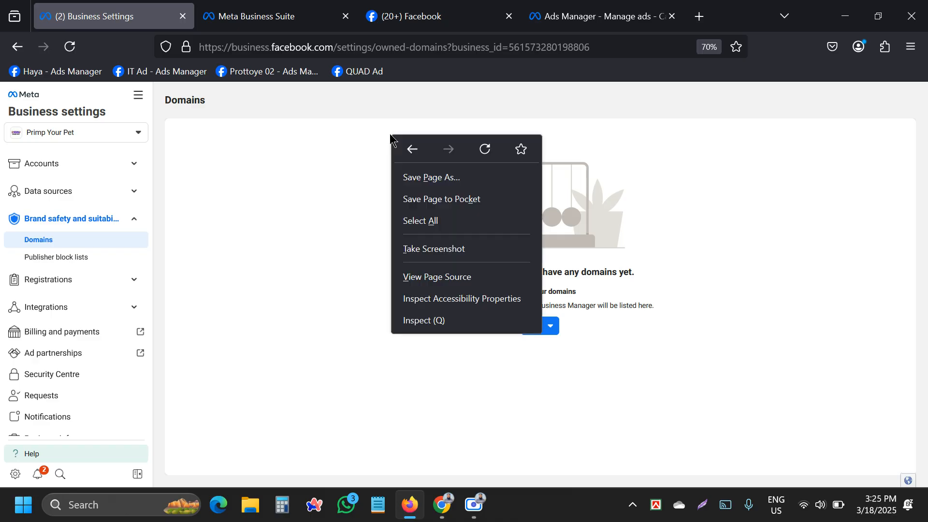
{"action": "left_click", "coordinate": [427, 321]}
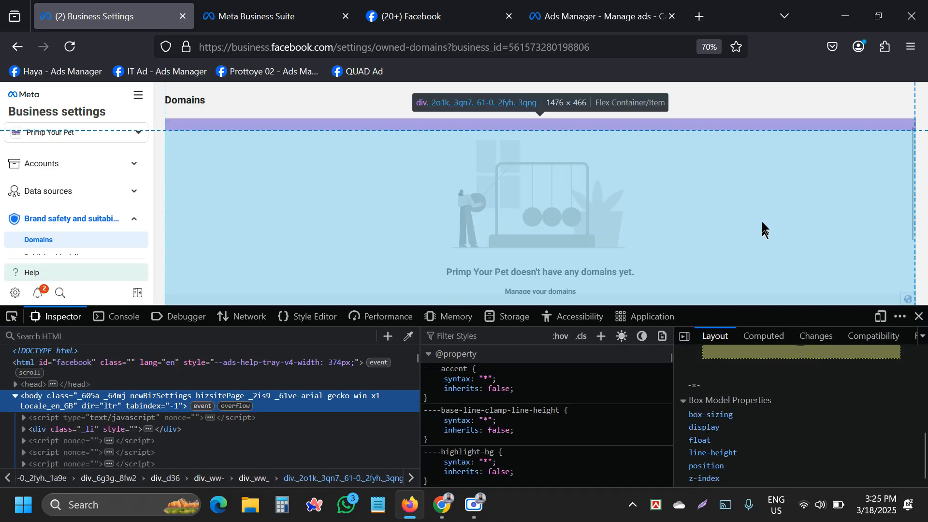
Close the Inspector panel so the Domains page fills the window.
{"action": "left_click", "coordinate": [919, 319]}
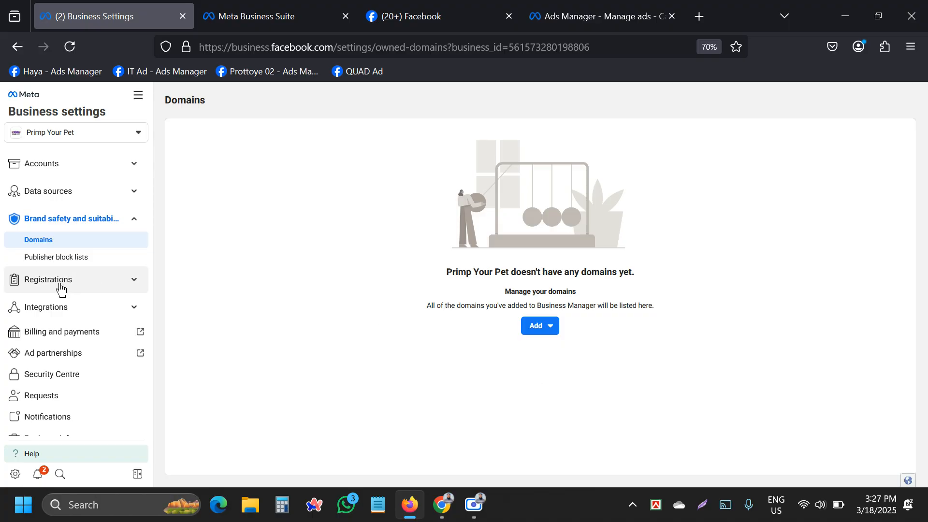
Return to Security Centre, then expand Accounts and select Ad accounts.
{"action": "left_click", "coordinate": [58, 373]}
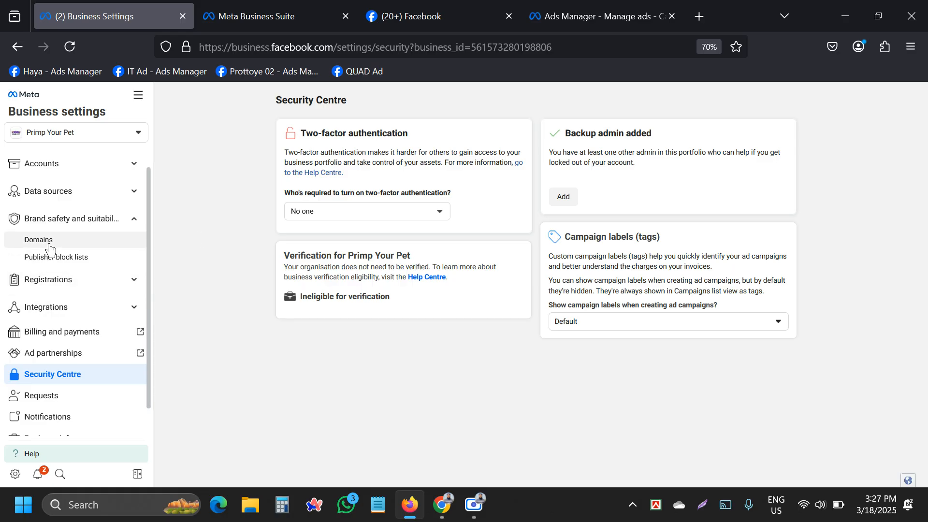
{"action": "scroll", "coordinate": [49, 247], "scroll_direction": "up", "scroll_amount": 1}
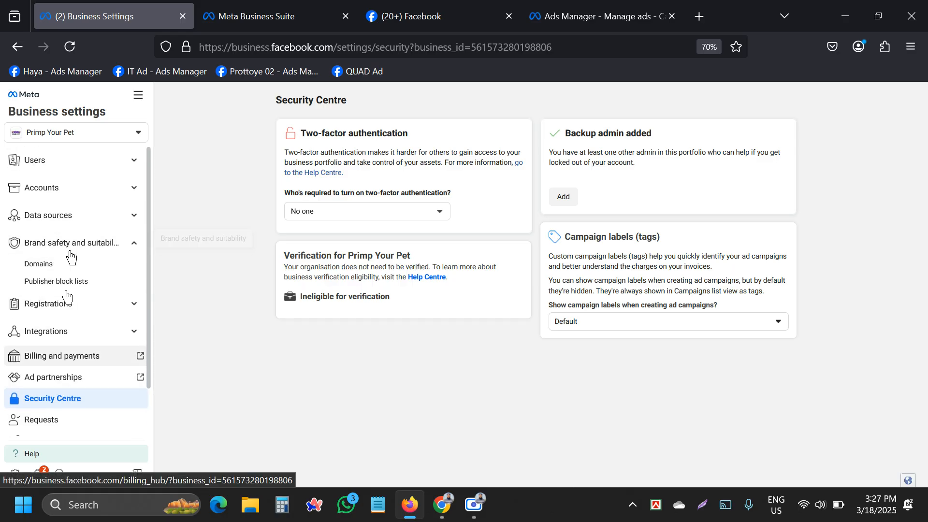
{"action": "left_click", "coordinate": [67, 193]}
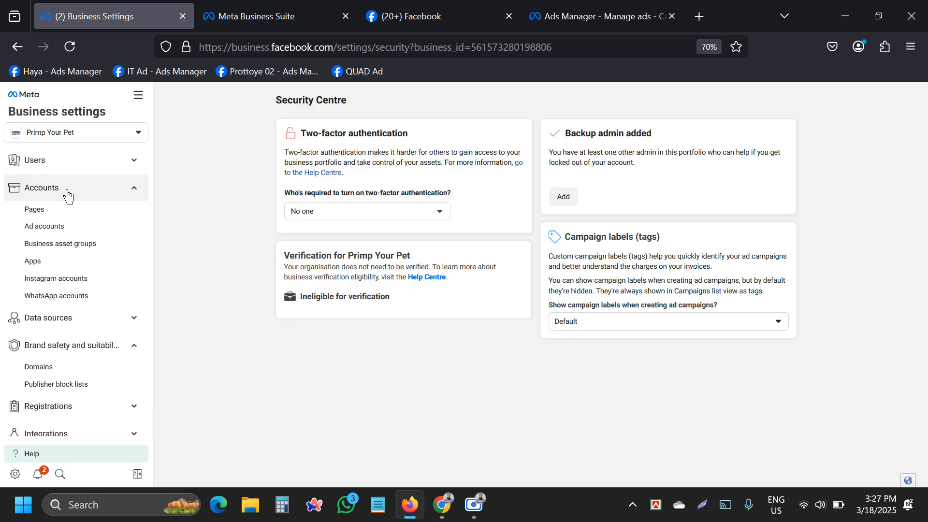
{"action": "left_click", "coordinate": [70, 227]}
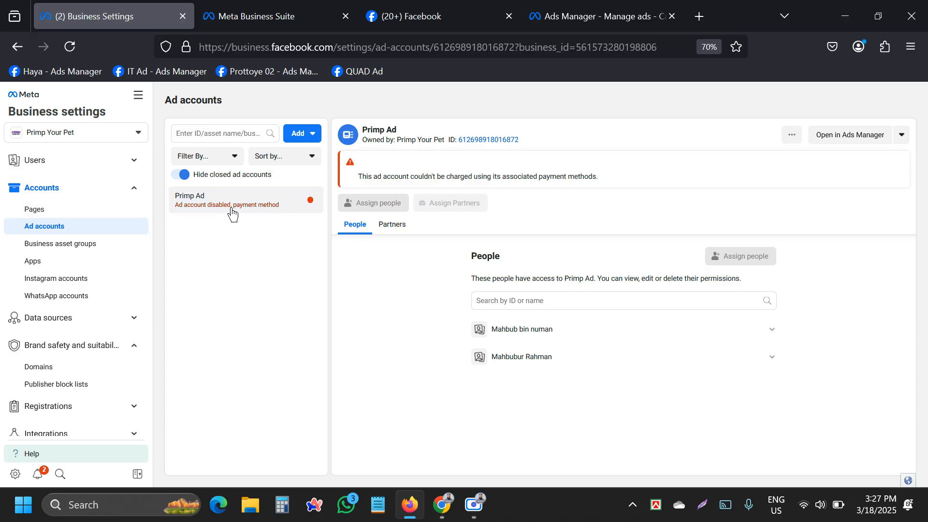
Toggle the Accounts and Data sources sections, show the Pages list, and open its Add menu.
{"action": "left_click", "coordinate": [53, 213]}
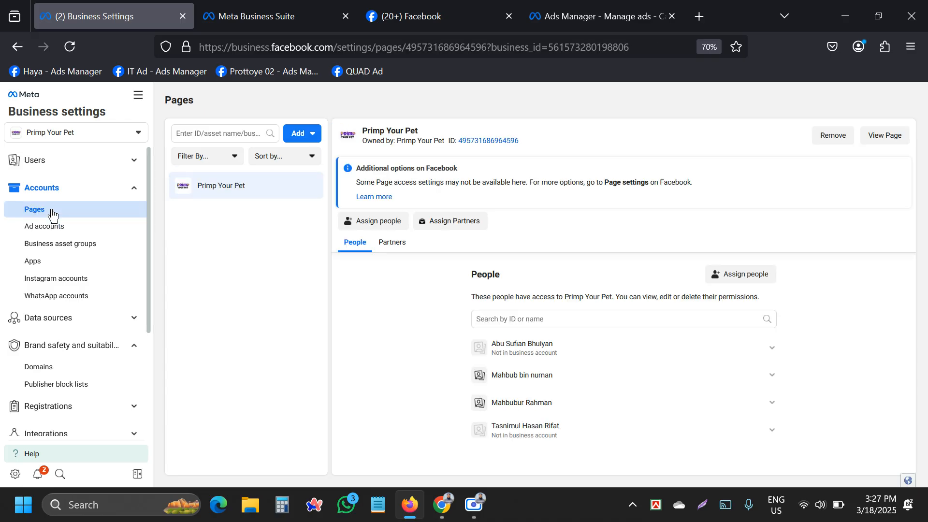
{"action": "left_click", "coordinate": [96, 226]}
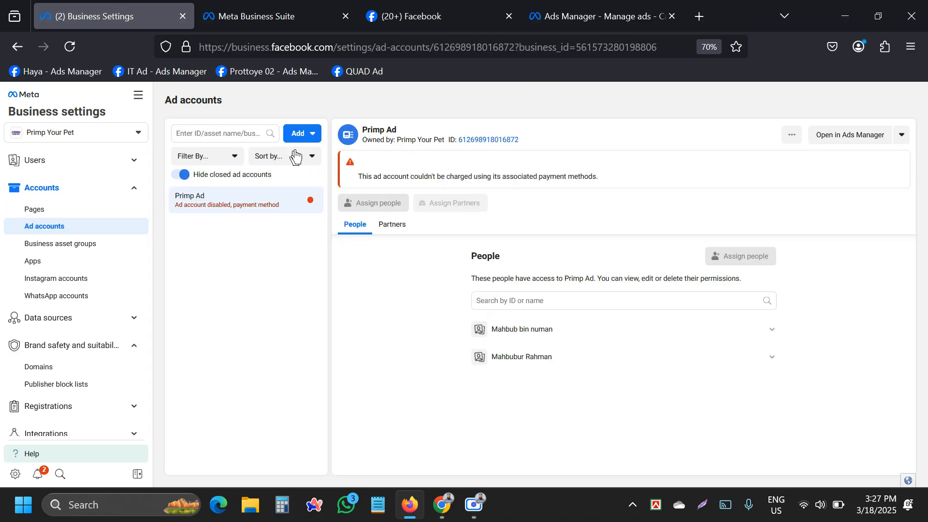
{"action": "left_click", "coordinate": [301, 133]}
{"action": "left_click", "coordinate": [242, 261]}
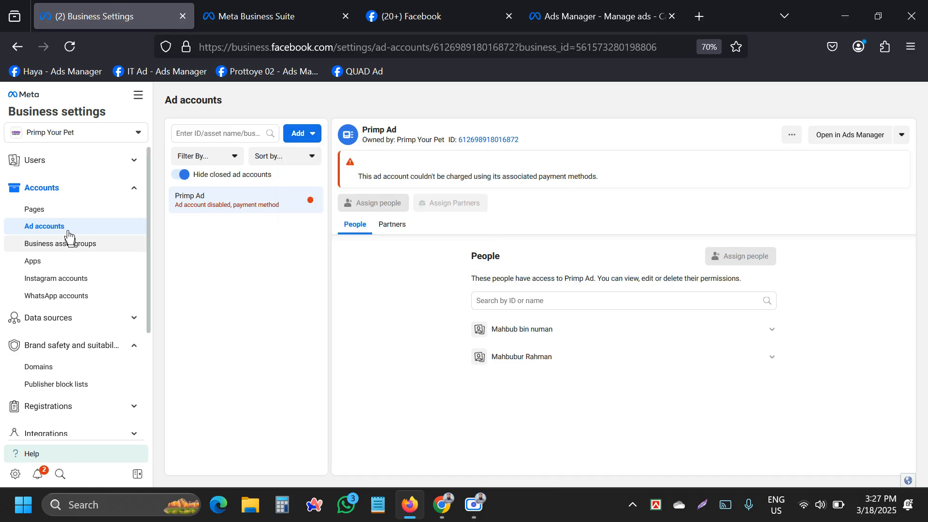
{"action": "left_click", "coordinate": [46, 196]}
{"action": "left_click", "coordinate": [46, 204]}
{"action": "left_click", "coordinate": [45, 189]}
{"action": "left_click", "coordinate": [35, 209]}
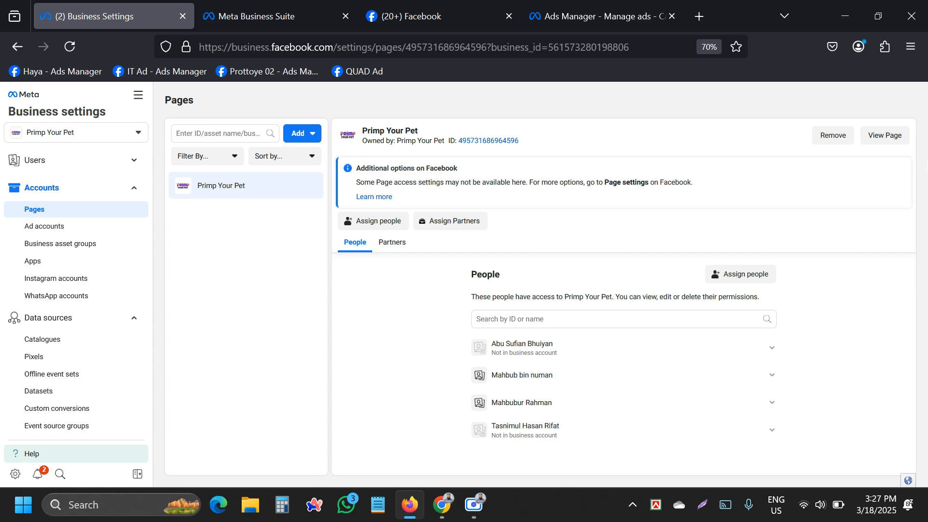
{"action": "left_click", "coordinate": [301, 135]}
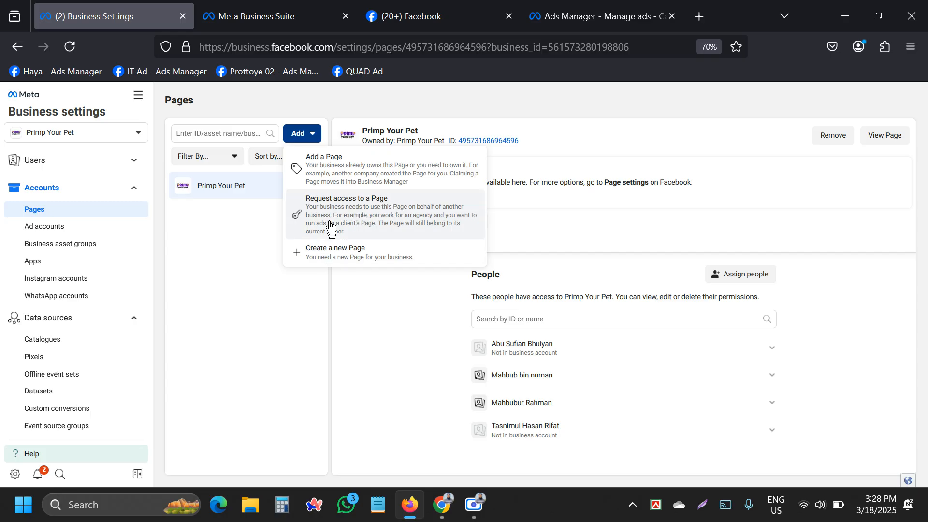
Start adding an existing Facebook Page, search 'ss', pick a suggestion, then cancel.
{"action": "left_click", "coordinate": [327, 177]}
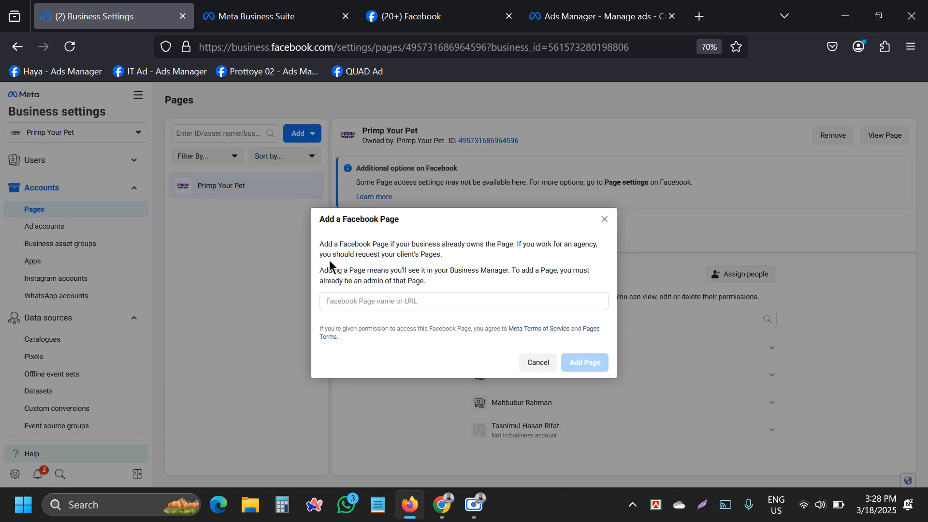
{"action": "left_click", "coordinate": [381, 302]}
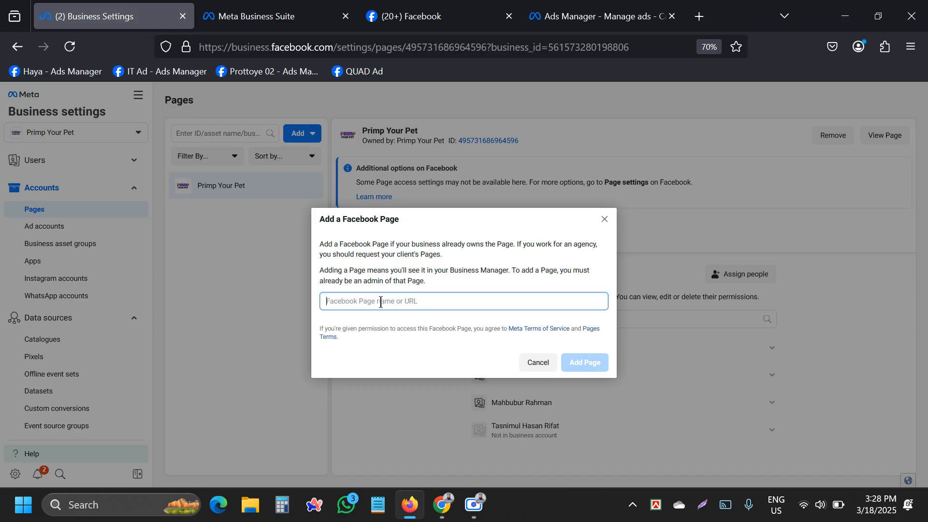
{"action": "type", "text": "ss"}
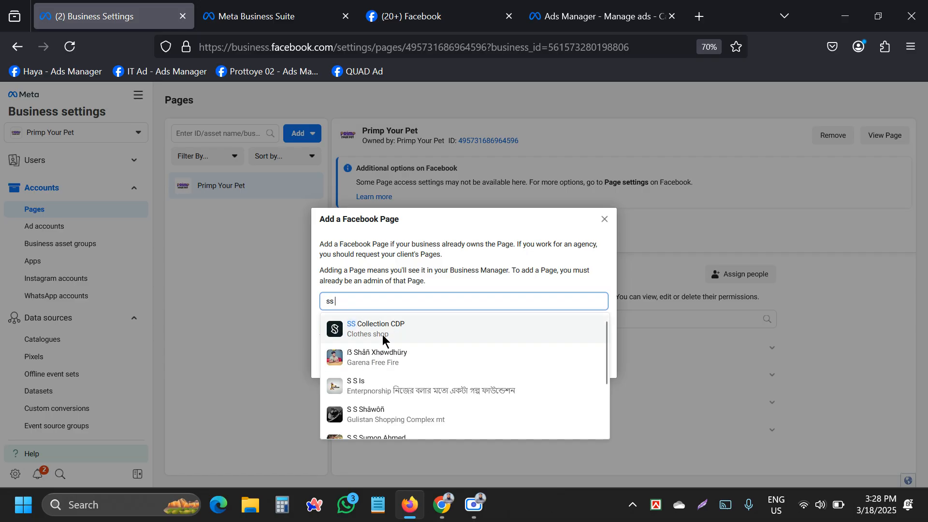
{"action": "left_click", "coordinate": [376, 356]}
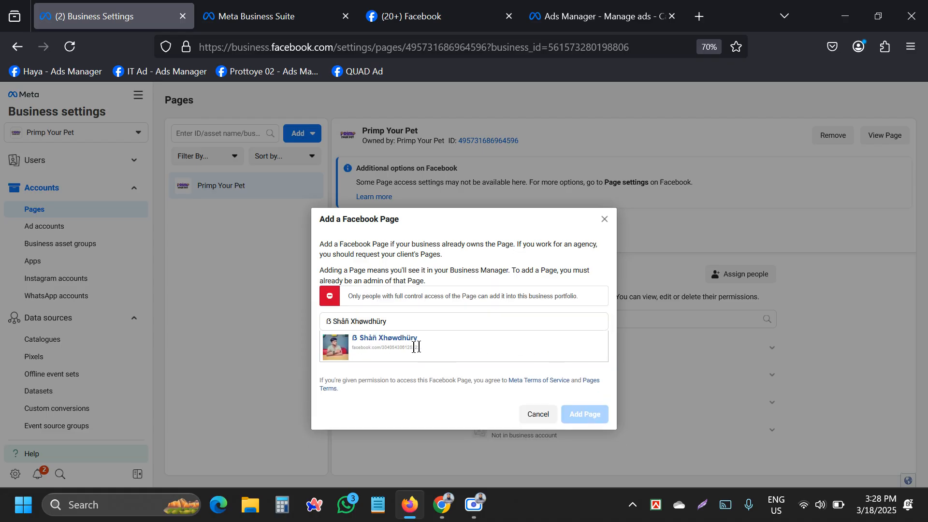
{"action": "left_click", "coordinate": [548, 417]}
Retry with 'ss', choose SS Collection CDP, then close the form without adding it.
{"action": "left_click", "coordinate": [301, 136]}
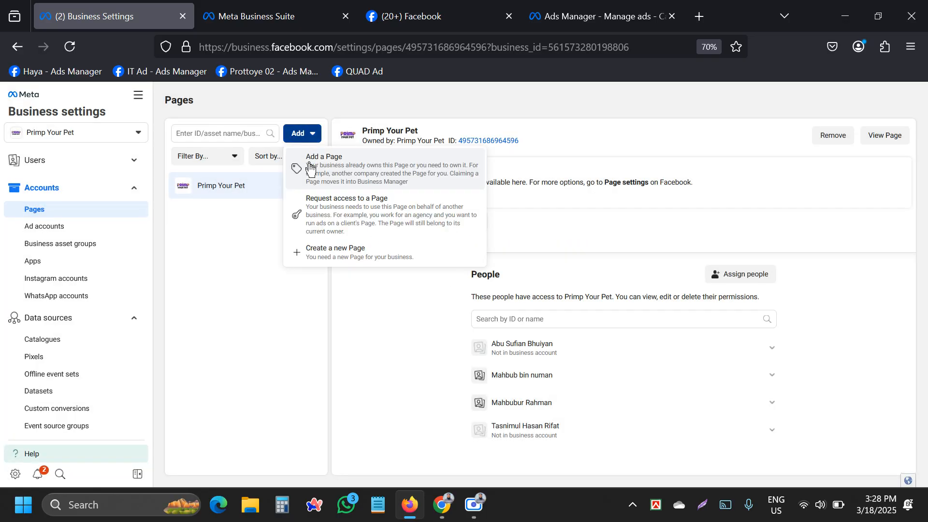
{"action": "left_click", "coordinate": [311, 166]}
{"action": "left_click", "coordinate": [350, 293]}
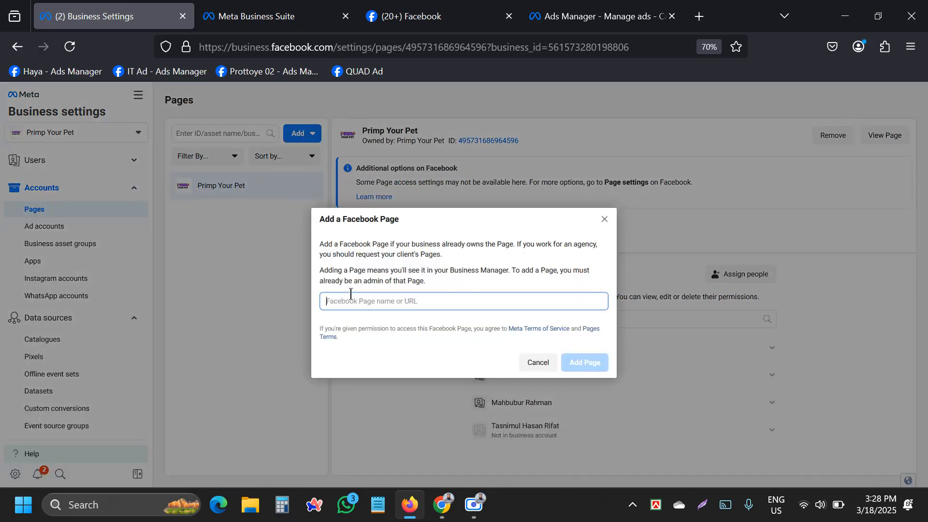
{"action": "type", "text": "ss"}
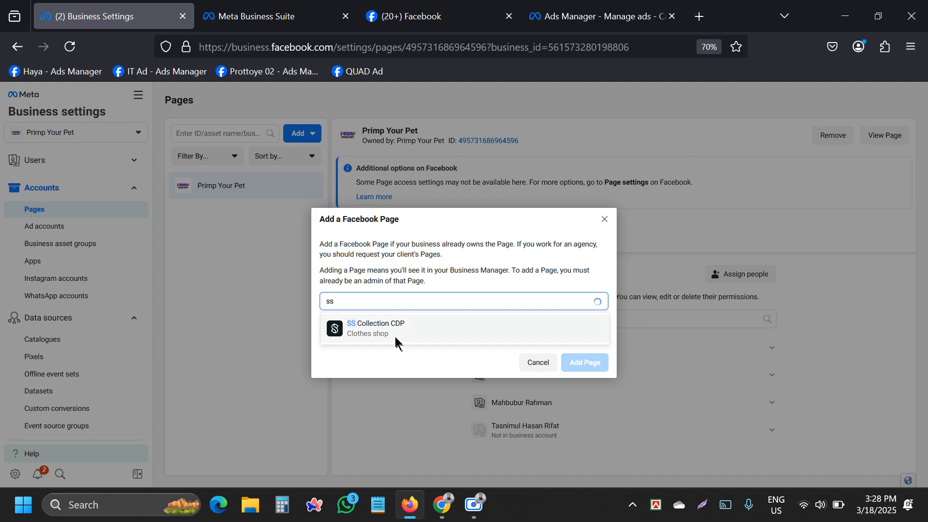
{"action": "left_click", "coordinate": [395, 338]}
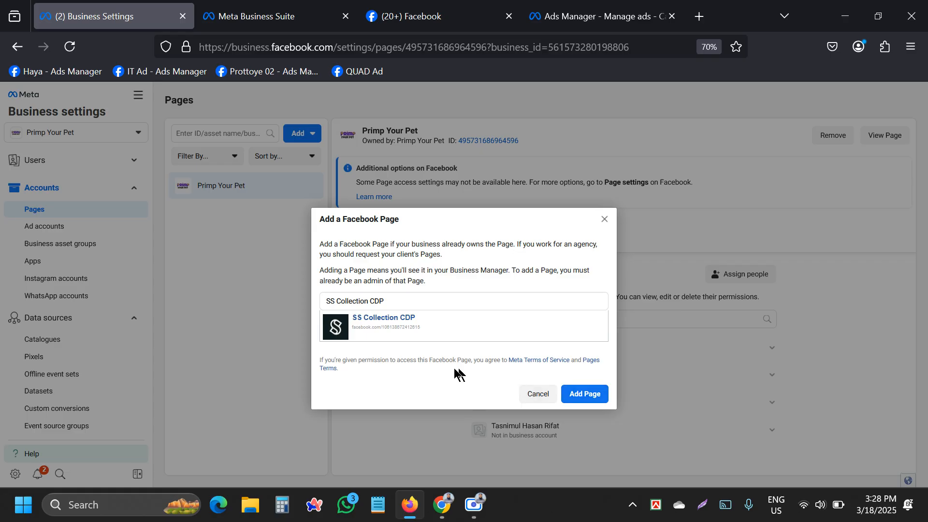
{"action": "left_click", "coordinate": [602, 223]}
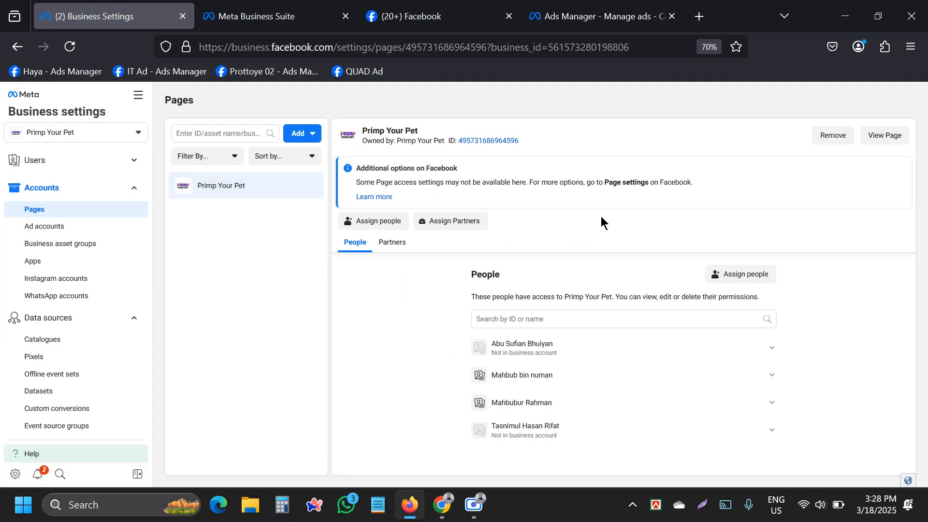
{"action": "left_click", "coordinate": [311, 132]}
{"action": "left_click", "coordinate": [332, 205]}
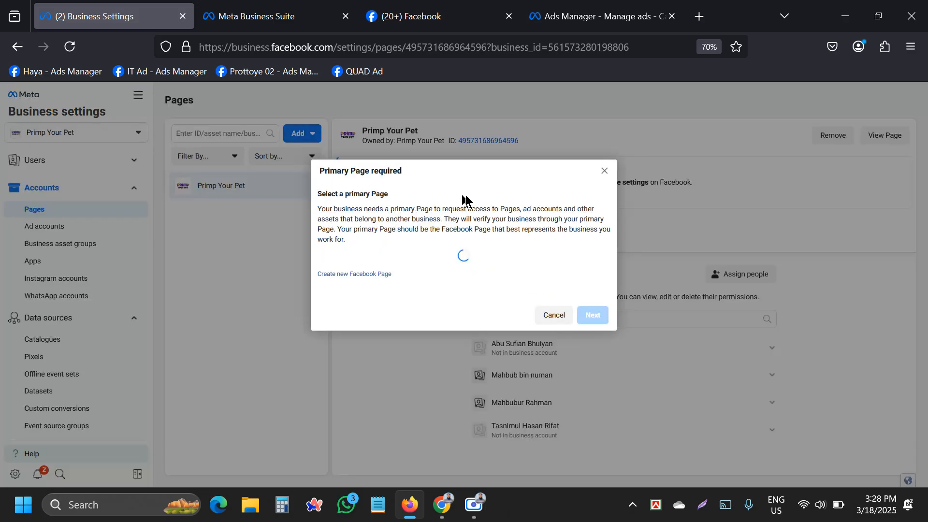
{"action": "left_click", "coordinate": [424, 263]}
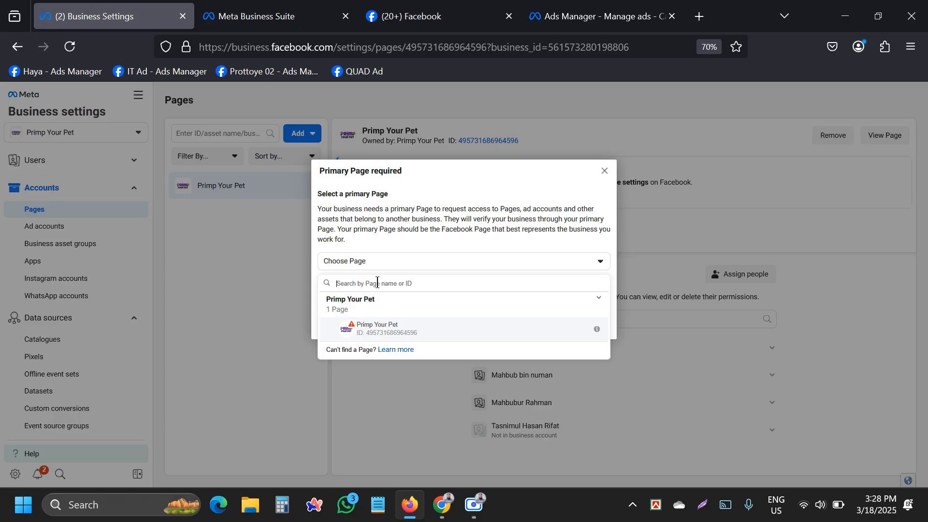
{"action": "left_click", "coordinate": [433, 241]}
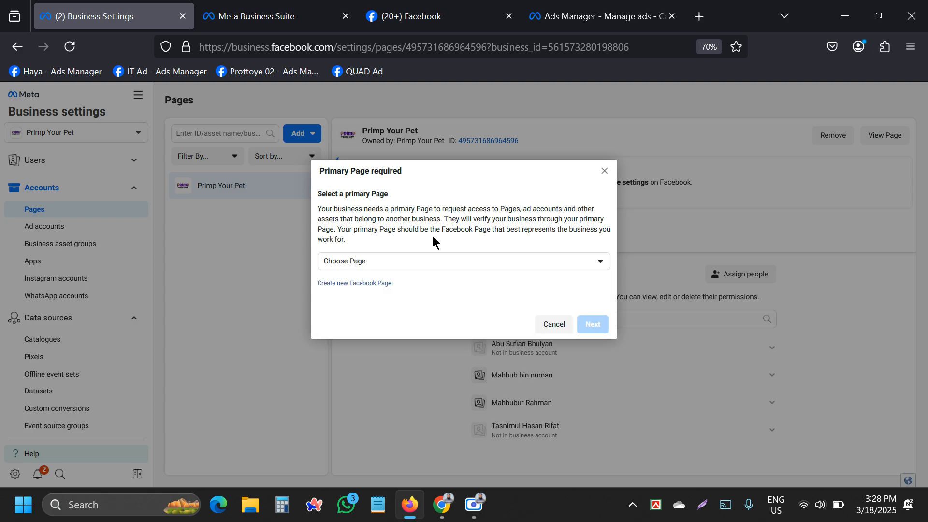
{"action": "left_click", "coordinate": [605, 173]}
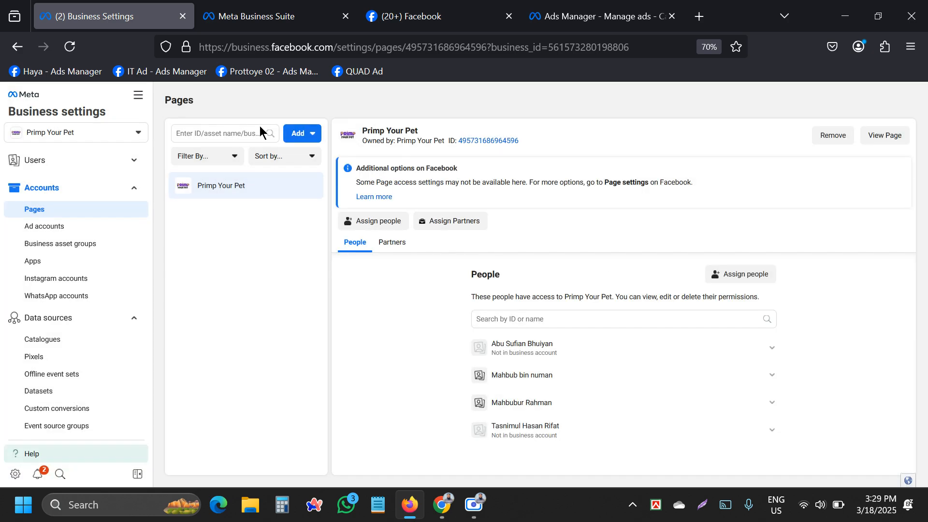
Glance twice at the options for adding a page, then switch to the Ad accounts list.
{"action": "left_click", "coordinate": [301, 134]}
{"action": "left_click", "coordinate": [222, 265]}
{"action": "left_click", "coordinate": [301, 133]}
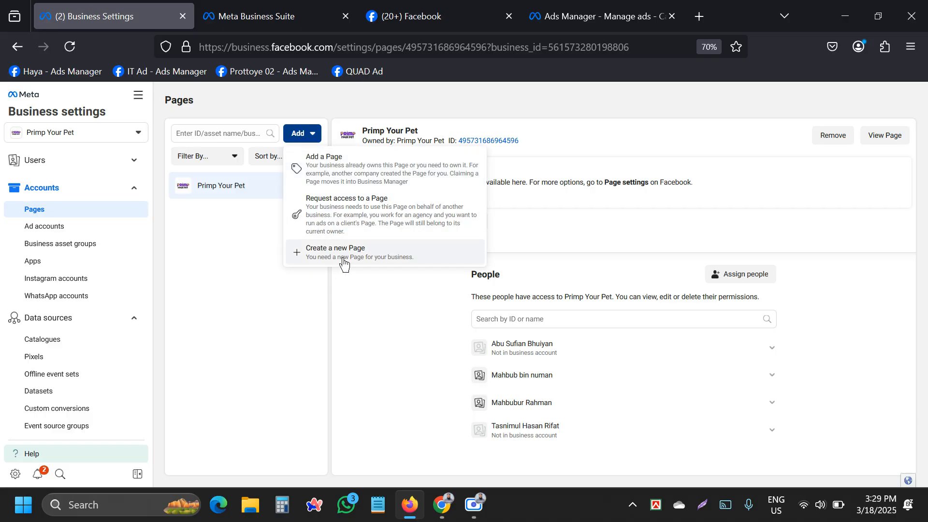
{"action": "left_click", "coordinate": [254, 294]}
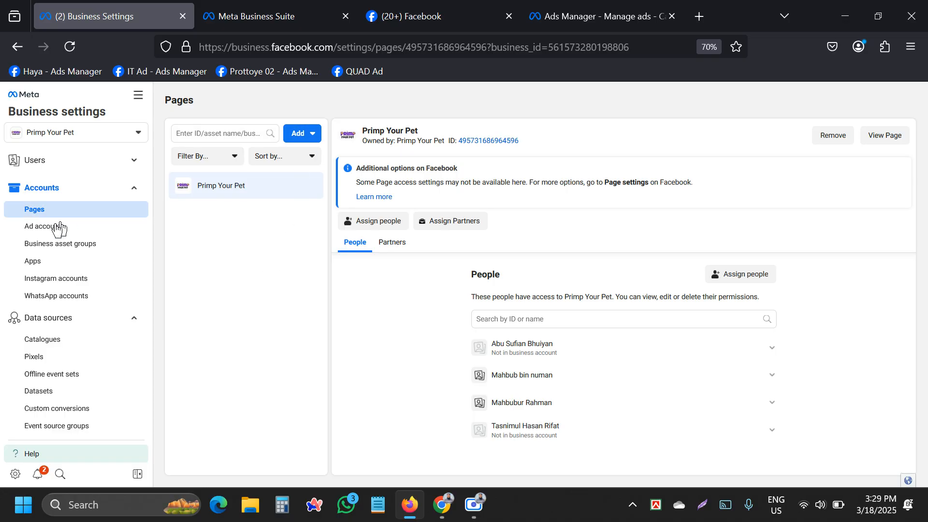
{"action": "left_click", "coordinate": [46, 233]}
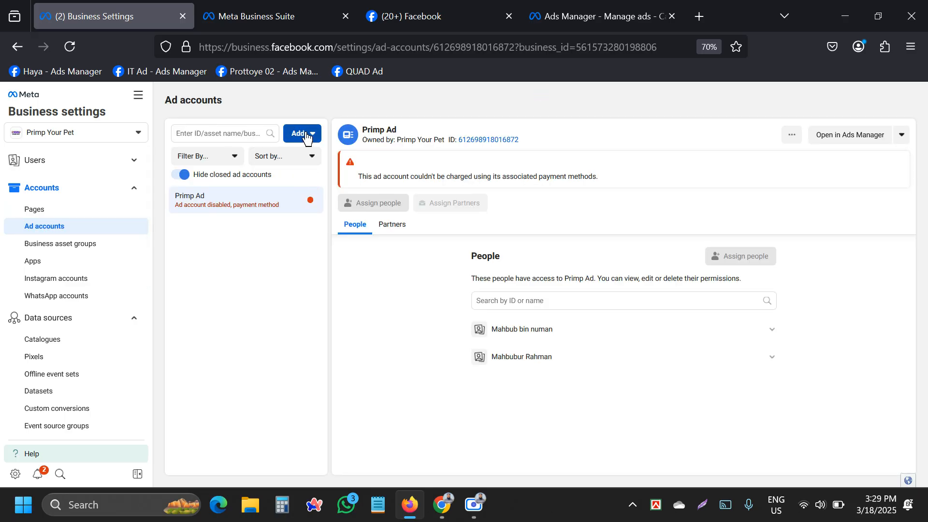
Copy the Primp Ad account ID and bring up the options to add an ad account.
{"action": "left_click", "coordinate": [306, 135]}
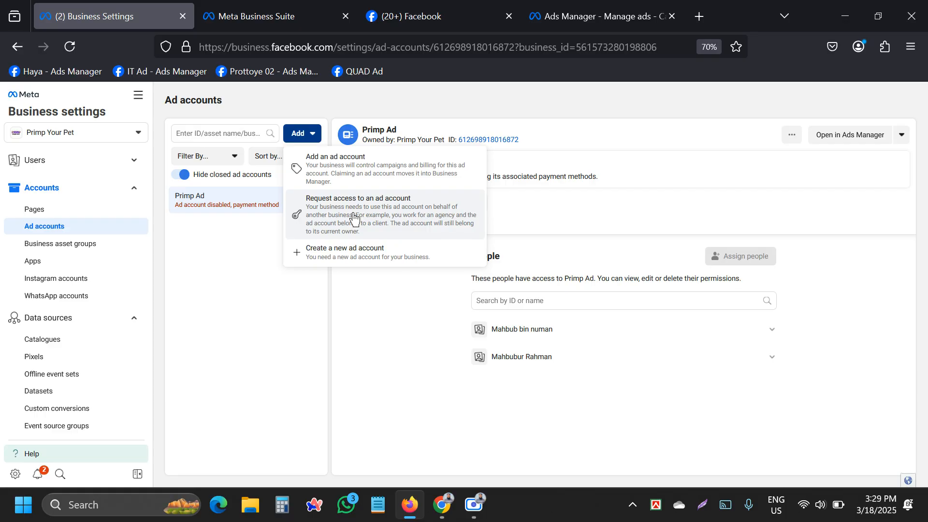
{"action": "left_click", "coordinate": [221, 315]}
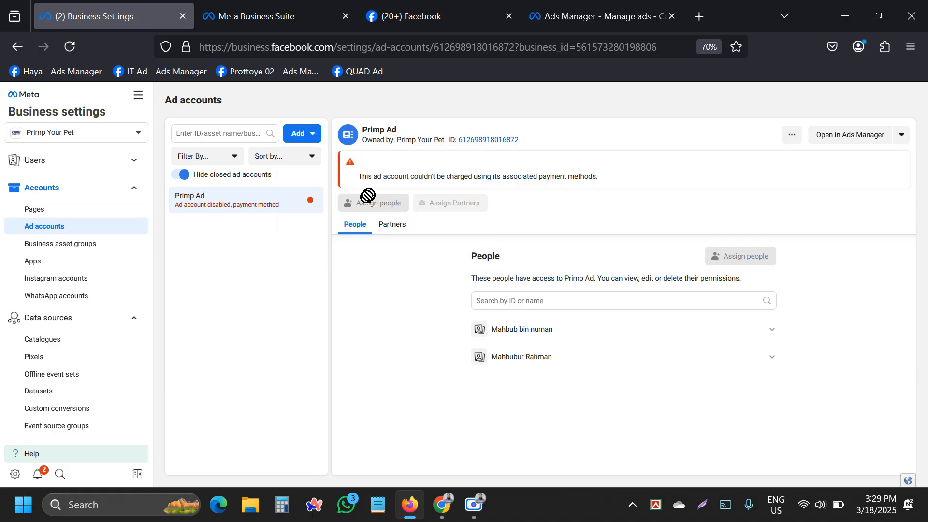
{"action": "left_click_drag", "start_coordinate": [397, 140], "coordinate": [444, 136]}
{"action": "left_click", "coordinate": [377, 135]}
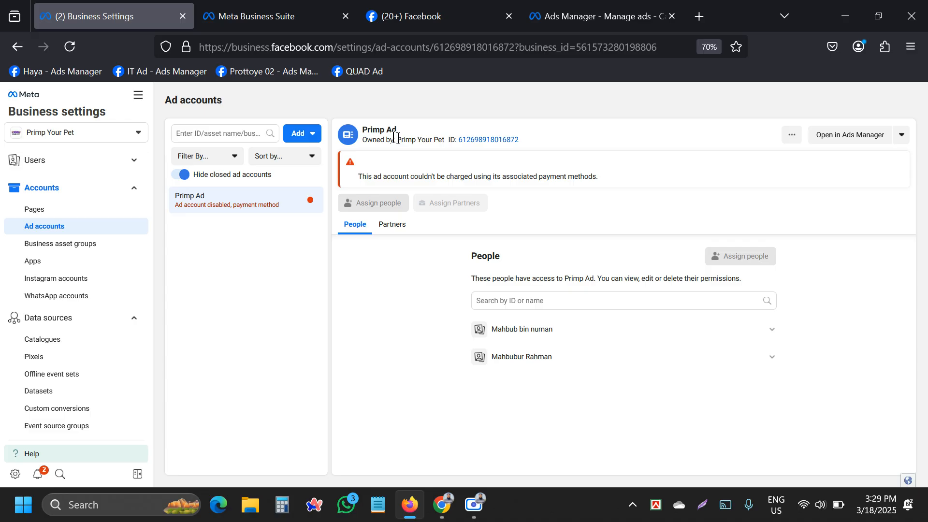
{"action": "left_click", "coordinate": [503, 140]}
{"action": "left_click", "coordinate": [298, 136]}
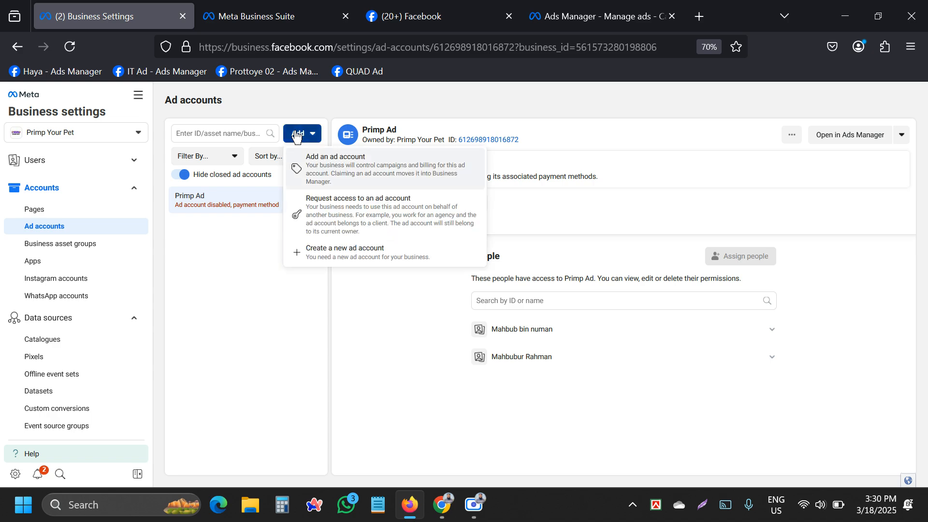
Start a new ad account and check the time zone stays (GMT+06:00) Asia/Dhaka.
{"action": "left_click", "coordinate": [369, 255]}
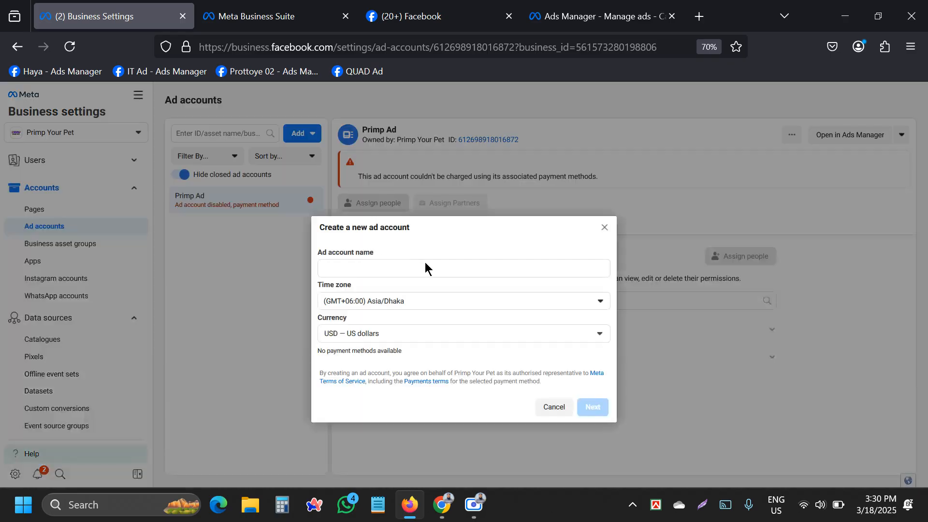
{"action": "left_click", "coordinate": [332, 268]}
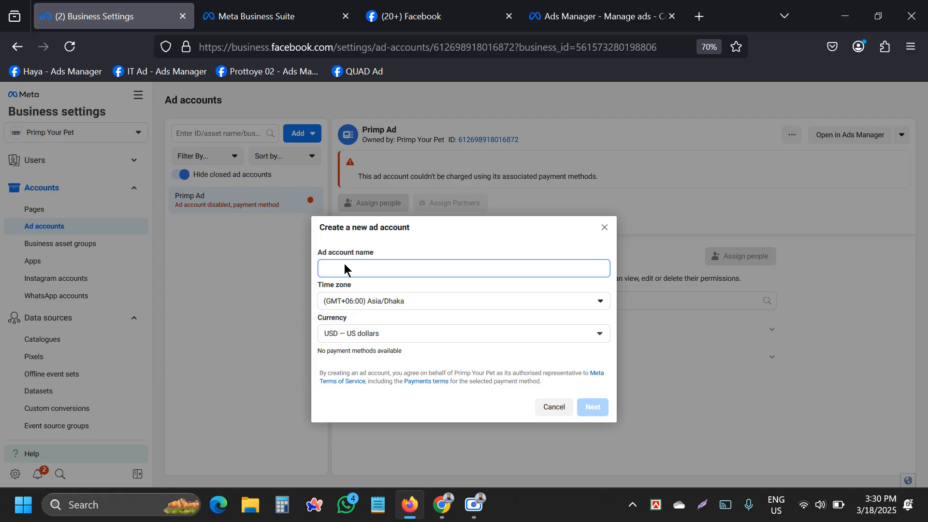
{"action": "left_click_drag", "start_coordinate": [373, 252], "coordinate": [355, 256]}
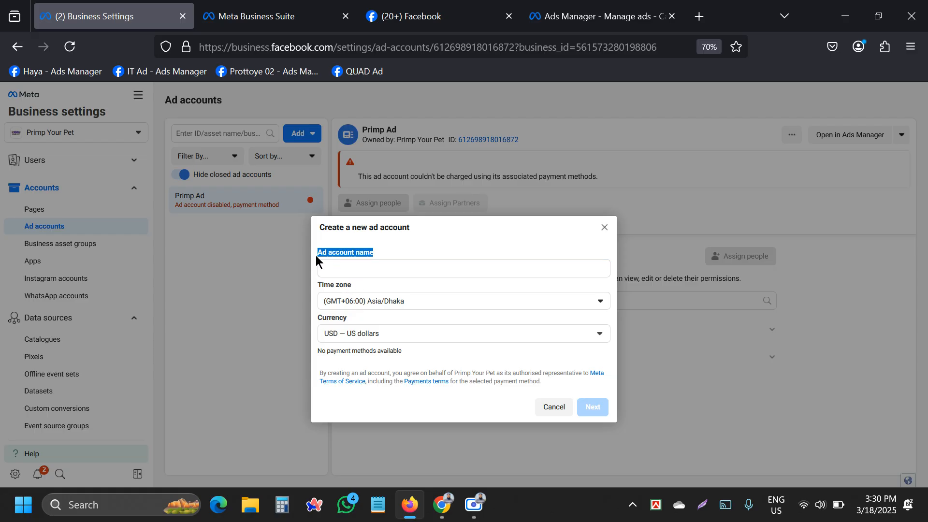
{"action": "left_click", "coordinate": [344, 269]}
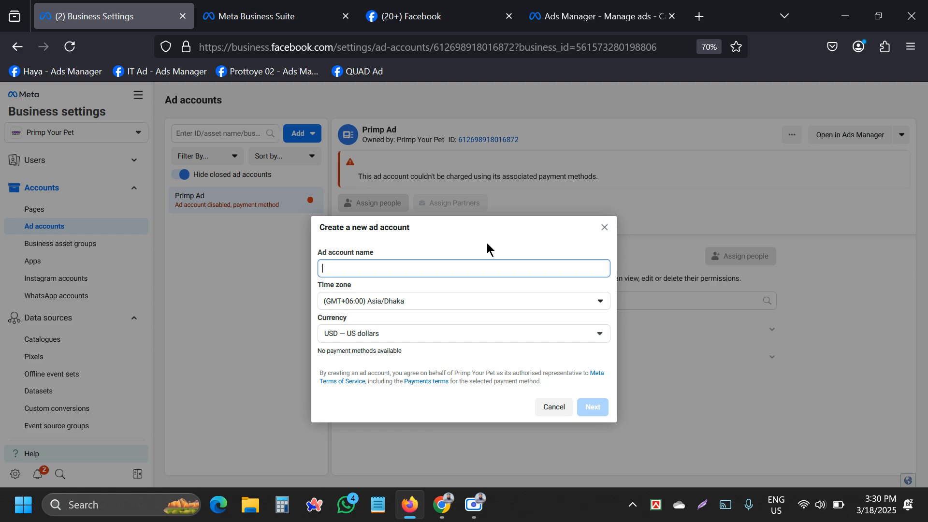
{"action": "left_click", "coordinate": [394, 286]}
{"action": "left_click", "coordinate": [433, 304]}
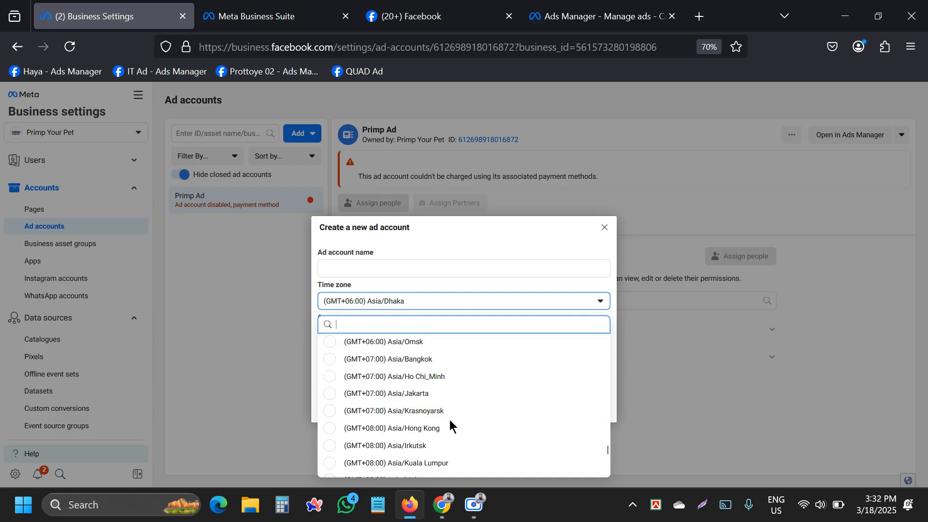
{"action": "scroll", "coordinate": [454, 425], "scroll_direction": "down", "scroll_amount": 2}
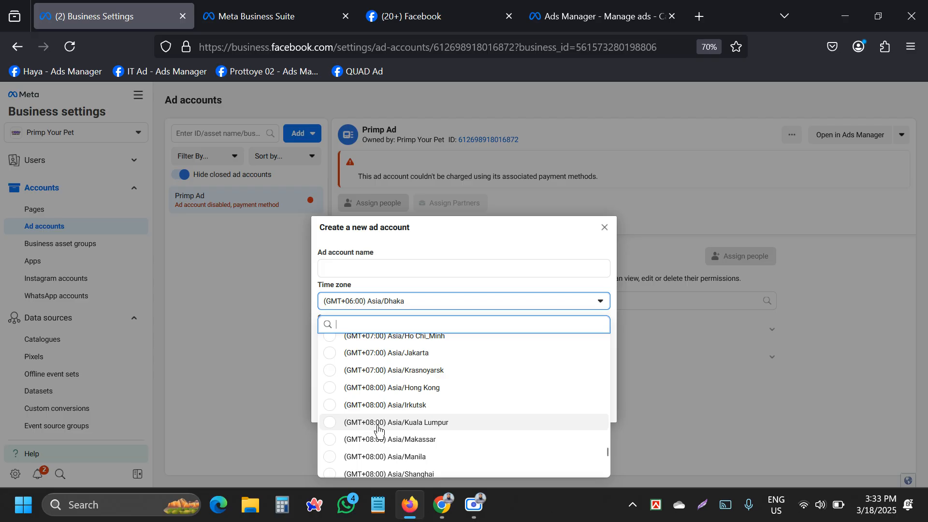
{"action": "left_click", "coordinate": [442, 285]}
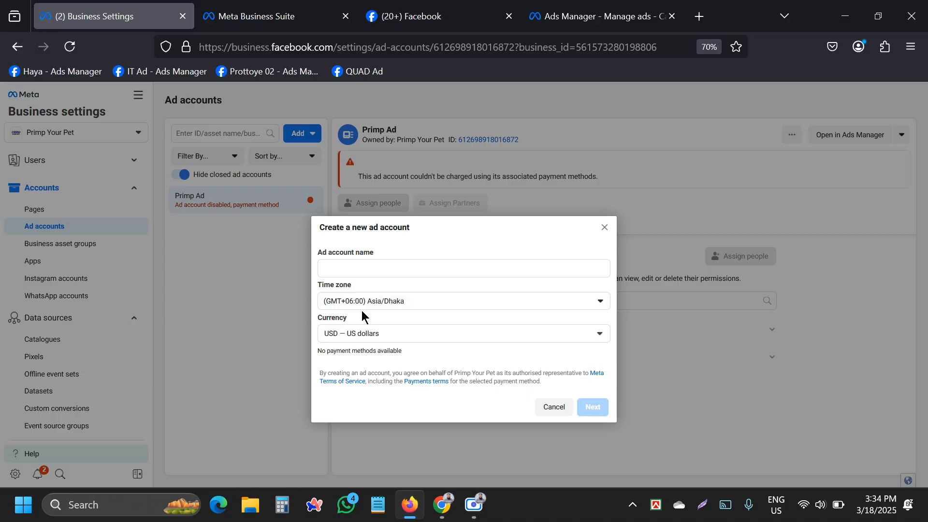
Confirm USD — US dollars as the new ad account's currency.
{"action": "left_click", "coordinate": [406, 332]}
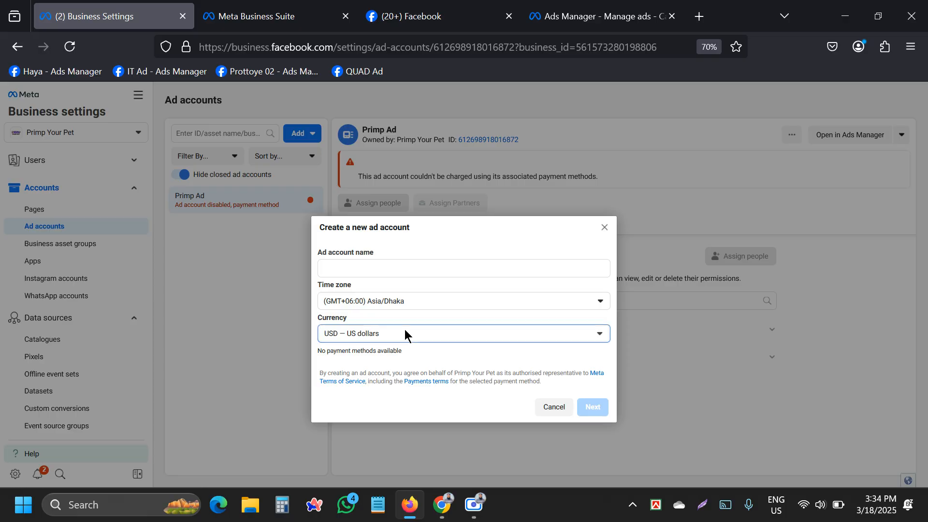
{"action": "scroll", "coordinate": [415, 398], "scroll_direction": "down", "scroll_amount": 5}
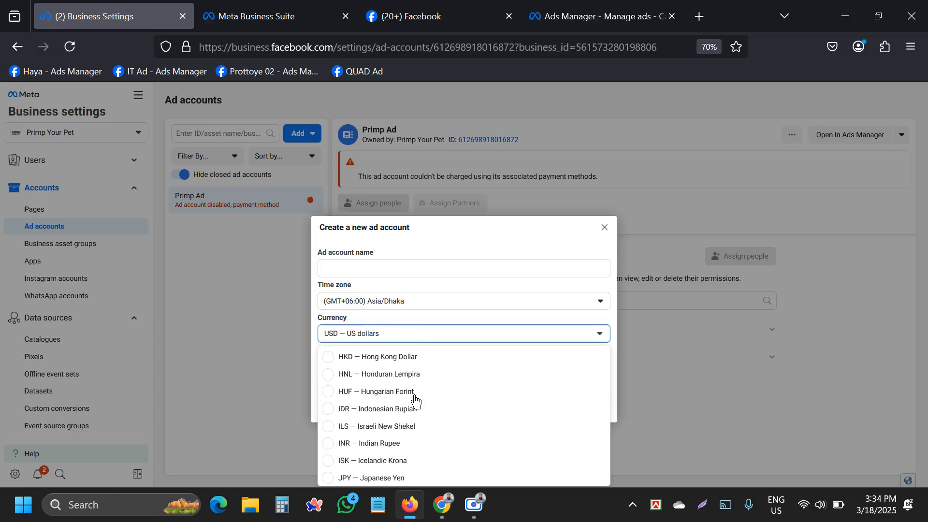
{"action": "scroll", "coordinate": [414, 398], "scroll_direction": "up", "scroll_amount": 5}
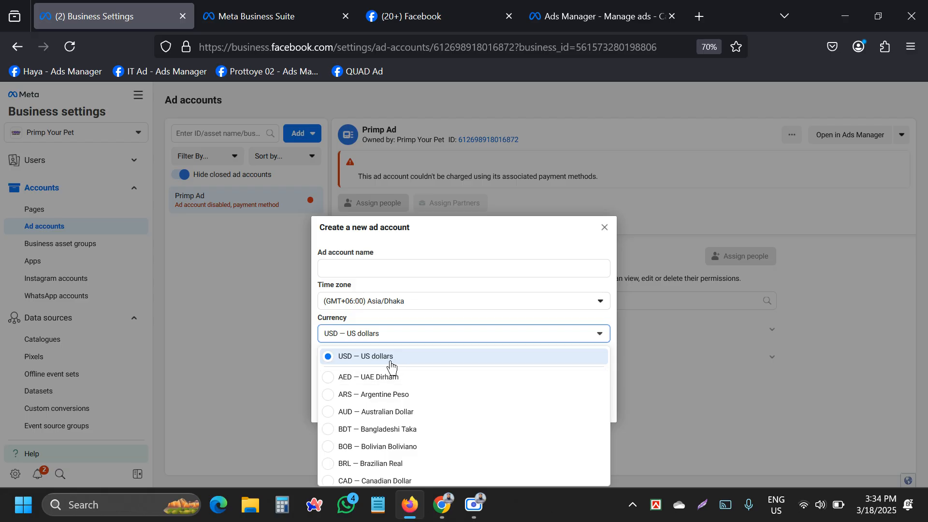
{"action": "left_click", "coordinate": [394, 358]}
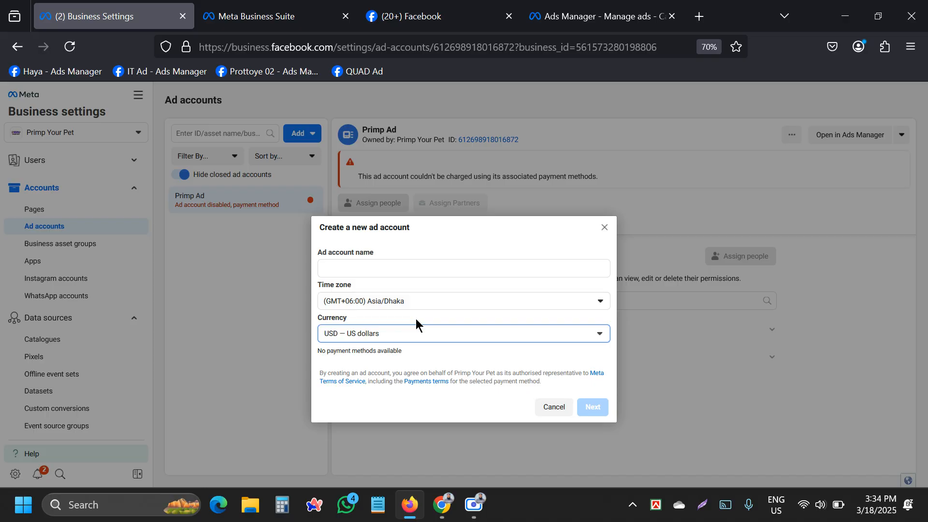
{"action": "left_click", "coordinate": [442, 376]}
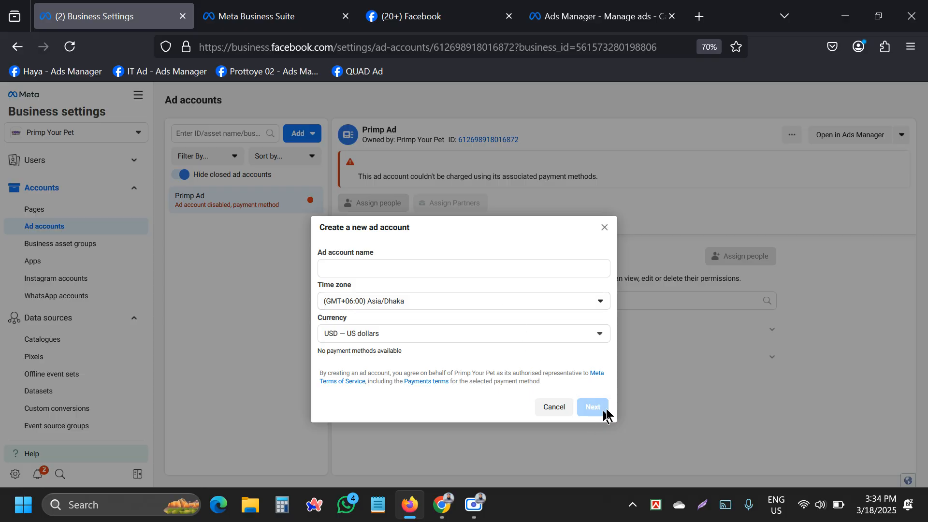
Name the new ad account 'Primp your pet'.
{"action": "left_click", "coordinate": [333, 267]}
{"action": "type", "text": "Pr"}
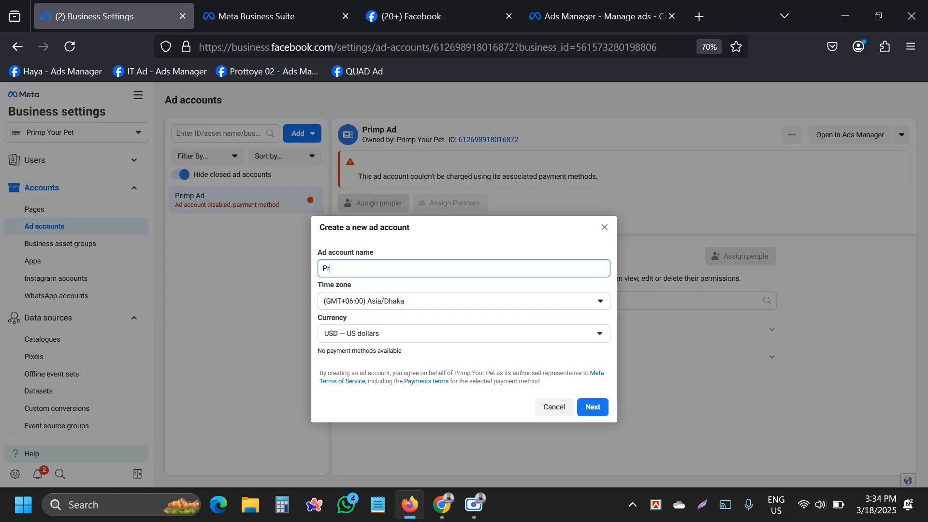
{"action": "type", "text": "imp your pet"}
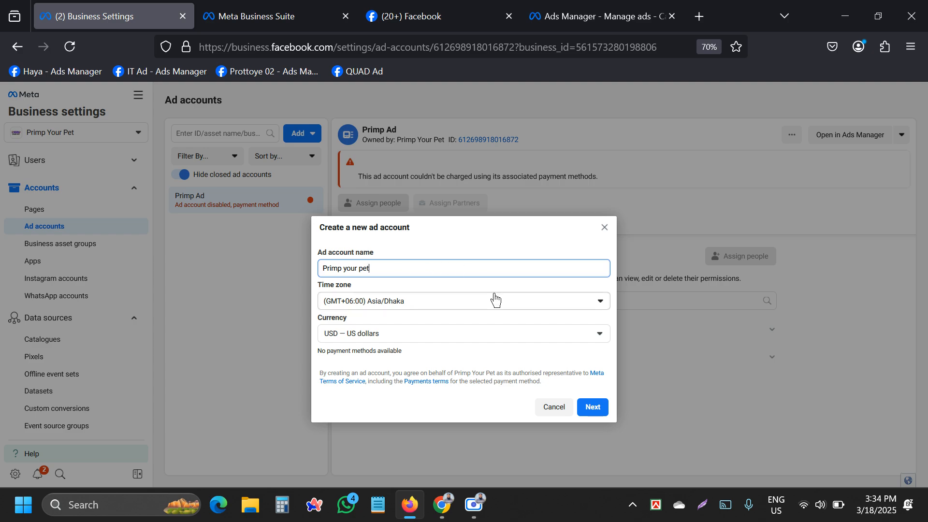
{"action": "left_click", "coordinate": [540, 325]}
Mark the account for My business (Primp Your Pet), then close the setup without creating it.
{"action": "left_click", "coordinate": [593, 407]}
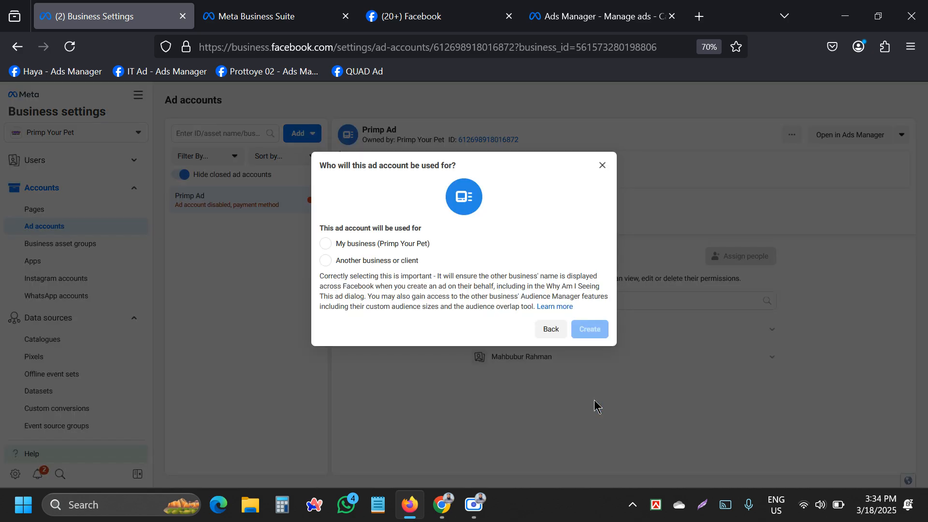
{"action": "left_click", "coordinate": [356, 245]}
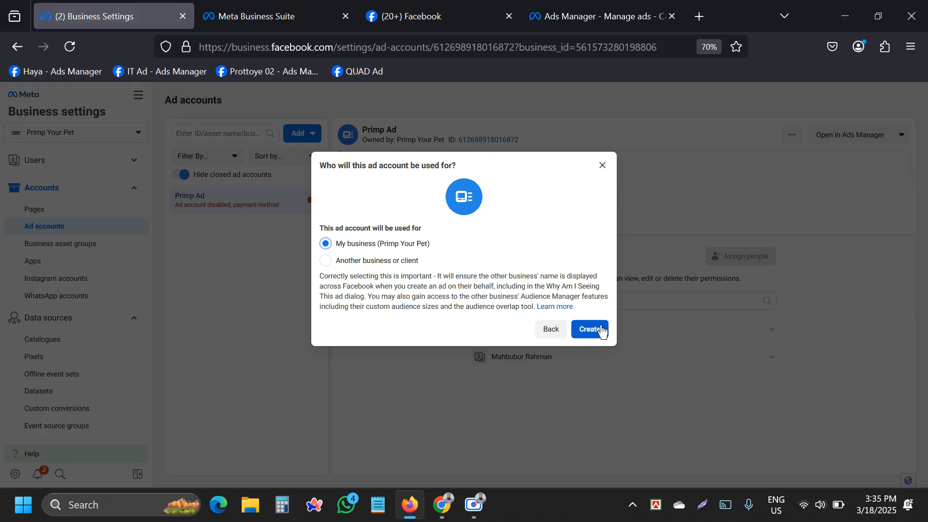
{"action": "left_click", "coordinate": [602, 166]}
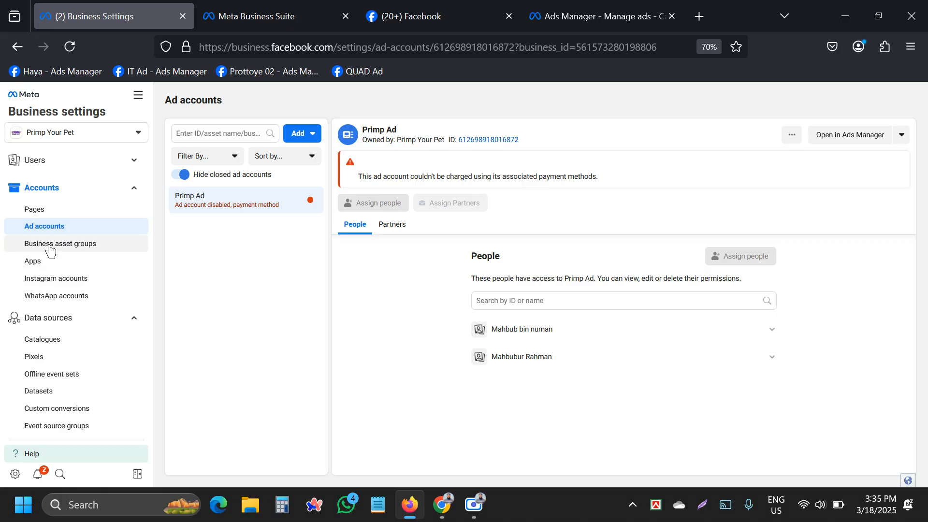
View the Pixels page's notice that pixels moved, then go to the Datasets list.
{"action": "scroll", "coordinate": [77, 315], "scroll_direction": "down", "scroll_amount": 3}
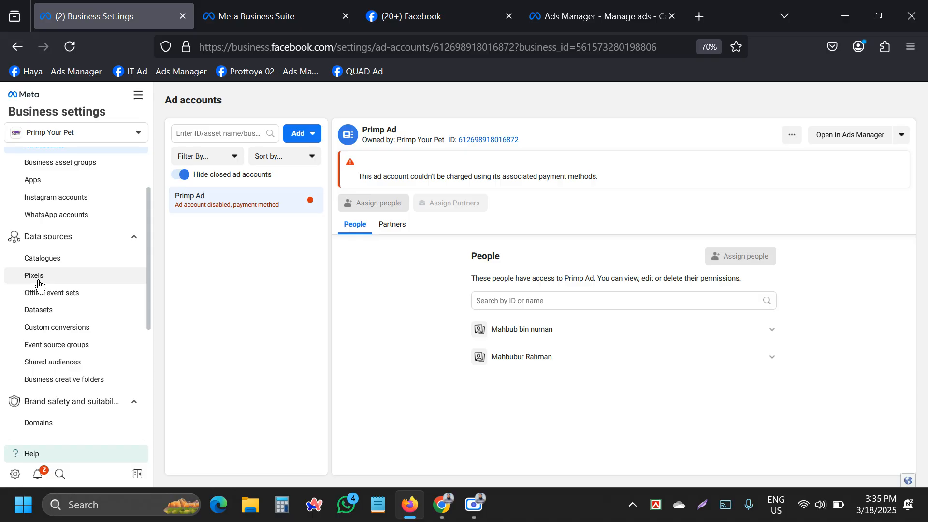
{"action": "left_click", "coordinate": [45, 281]}
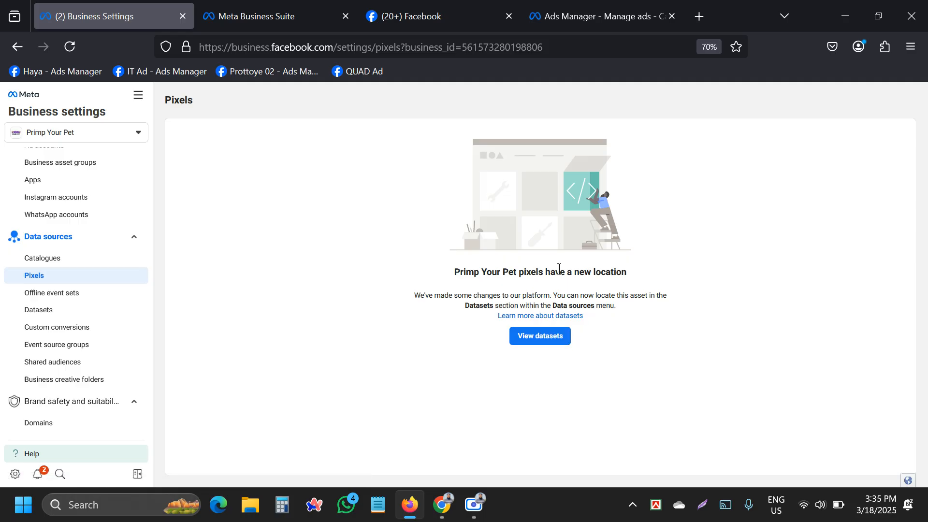
{"action": "left_click_drag", "start_coordinate": [546, 271], "coordinate": [716, 264]}
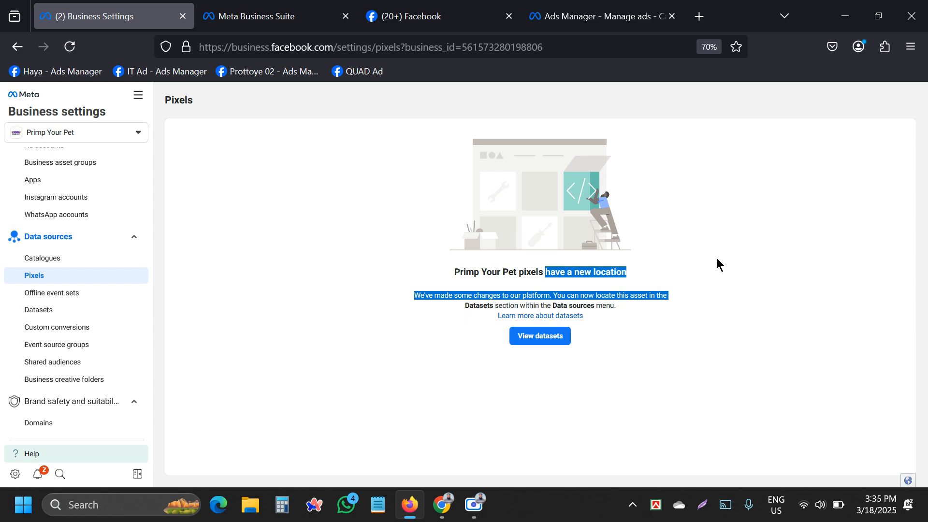
{"action": "left_click", "coordinate": [648, 269]}
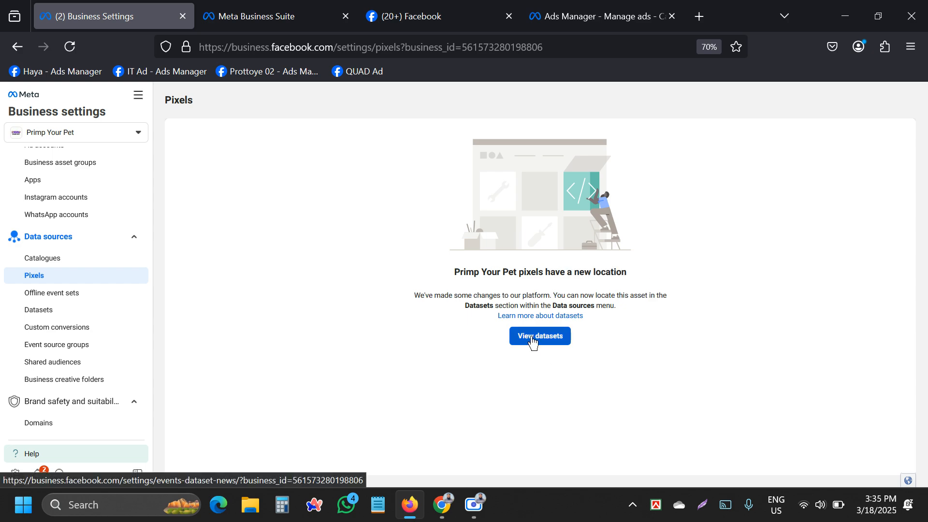
{"action": "left_click", "coordinate": [37, 312]}
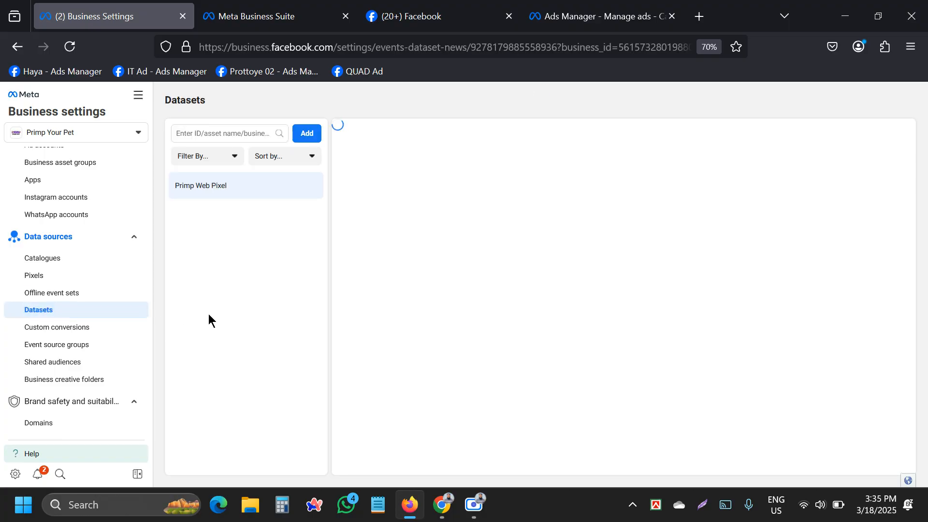
{"action": "left_click", "coordinate": [45, 242]}
{"action": "left_click", "coordinate": [43, 241]}
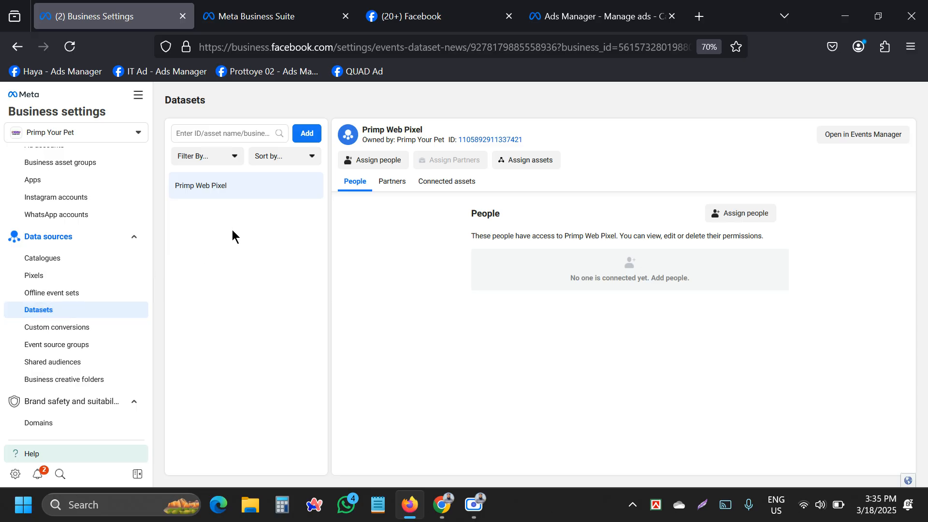
{"action": "left_click", "coordinate": [309, 135]}
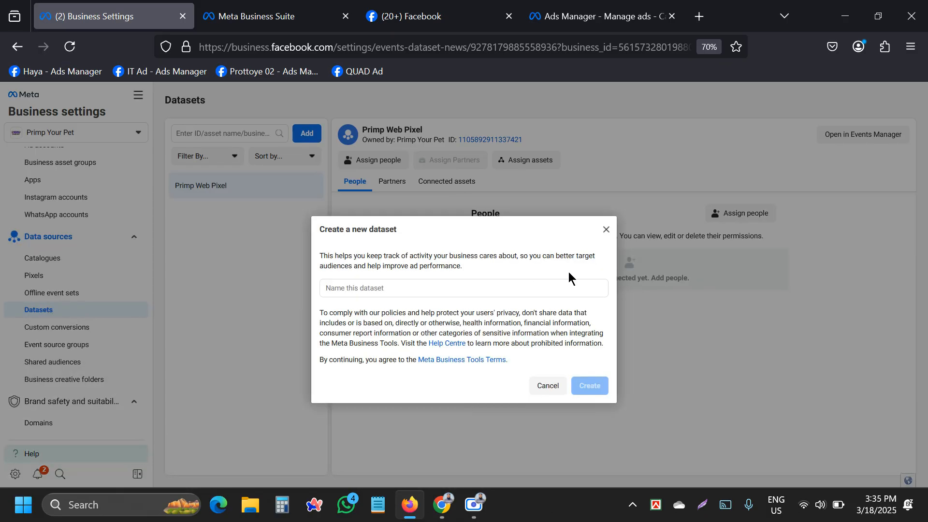
{"action": "left_click", "coordinate": [369, 288]}
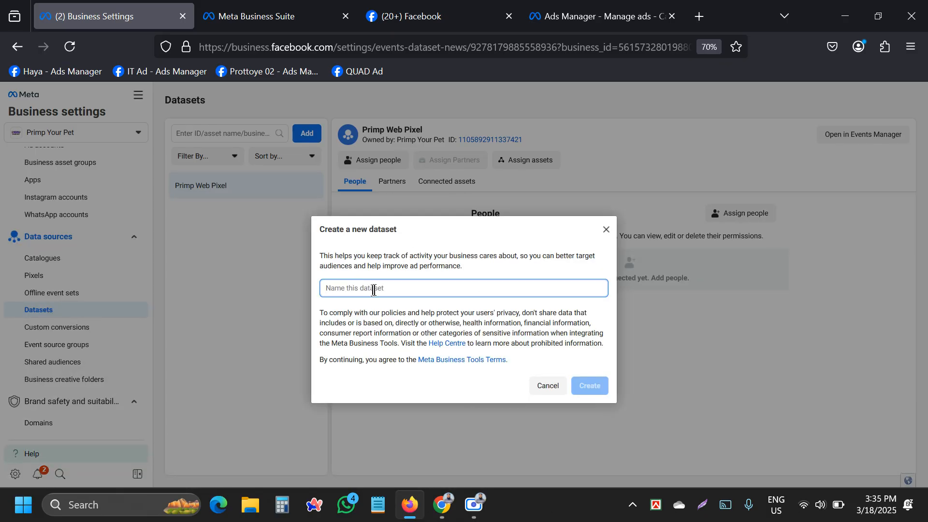
{"action": "left_click", "coordinate": [605, 229]}
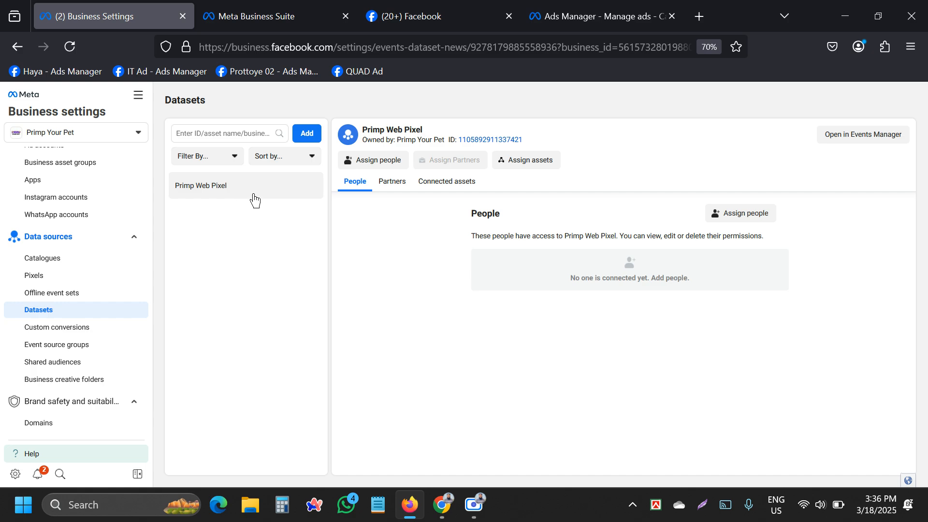
{"action": "left_click", "coordinate": [307, 134]}
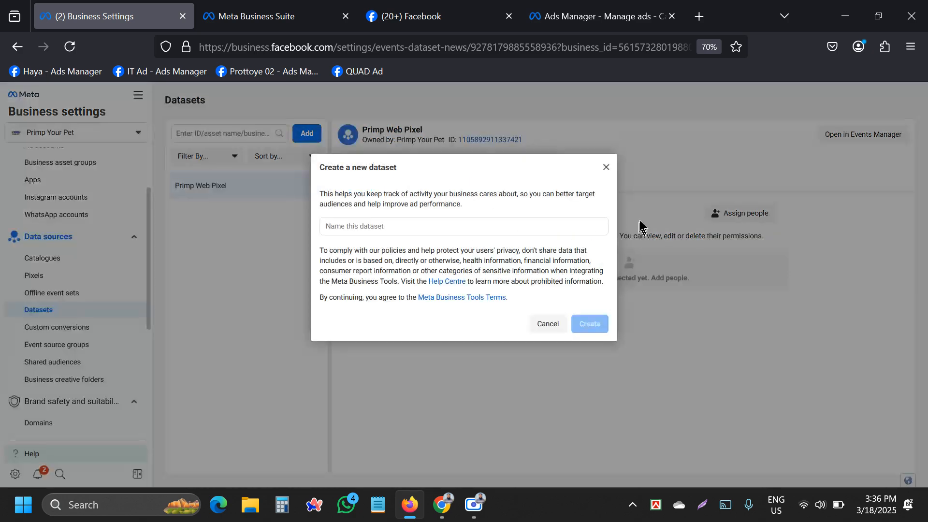
{"action": "left_click", "coordinate": [605, 168]}
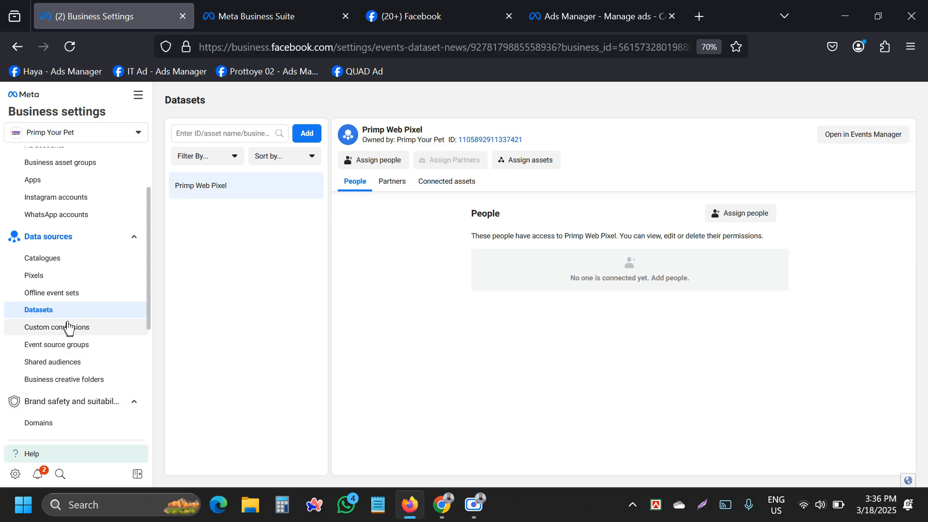
{"action": "scroll", "coordinate": [67, 326], "scroll_direction": "down", "scroll_amount": 5}
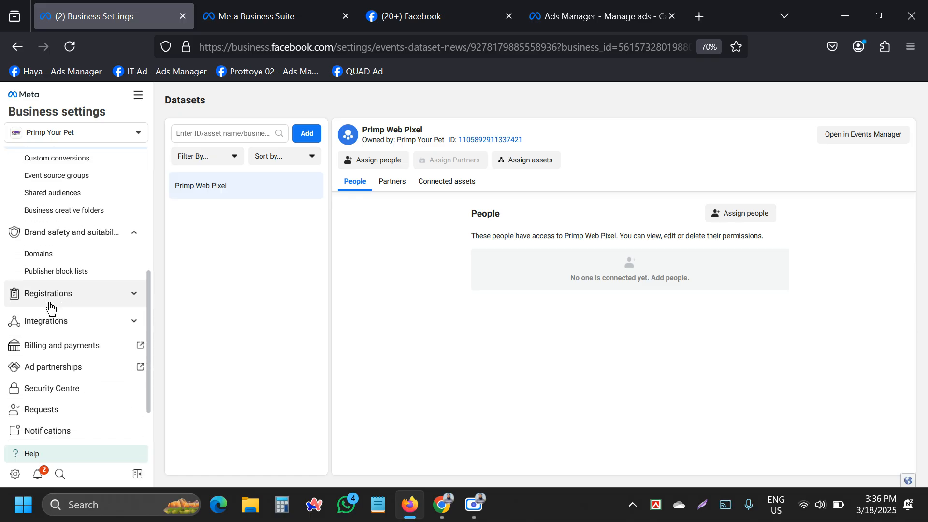
{"action": "scroll", "coordinate": [50, 309], "scroll_direction": "up", "scroll_amount": 5}
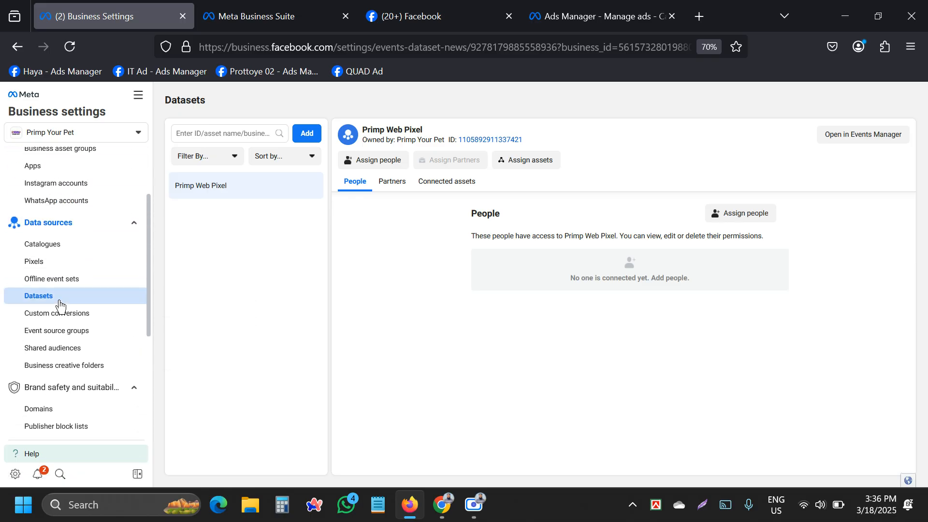
{"action": "scroll", "coordinate": [60, 307], "scroll_direction": "up", "scroll_amount": 3}
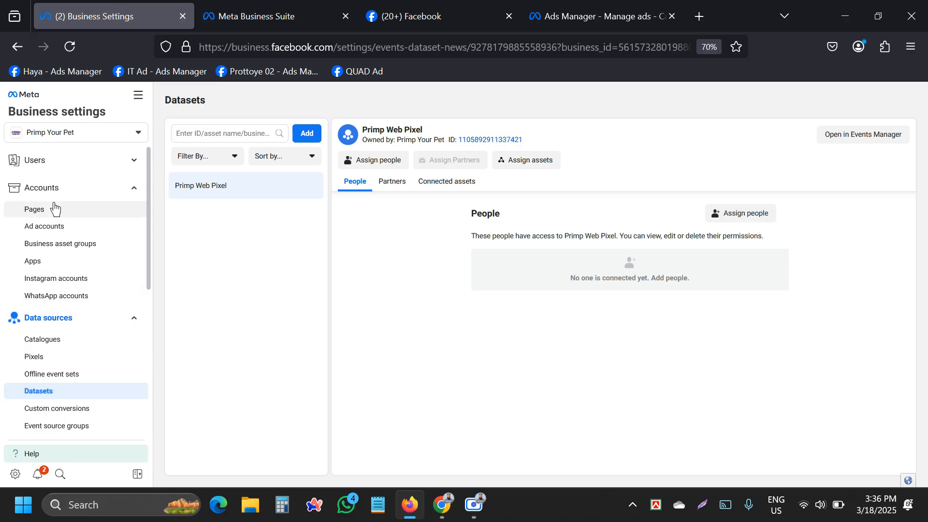
Open People under Users and start an invite, focusing the empty email address field.
{"action": "left_click", "coordinate": [36, 161]}
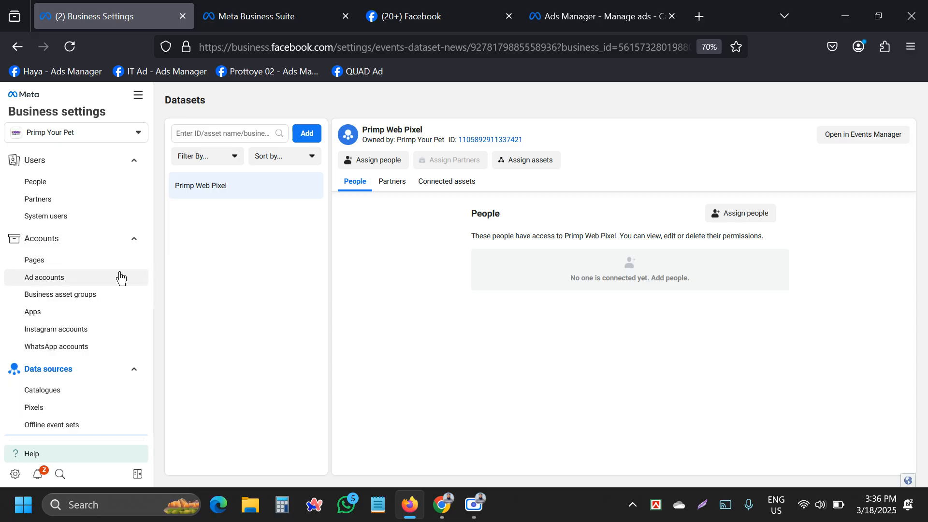
{"action": "left_click", "coordinate": [53, 183]}
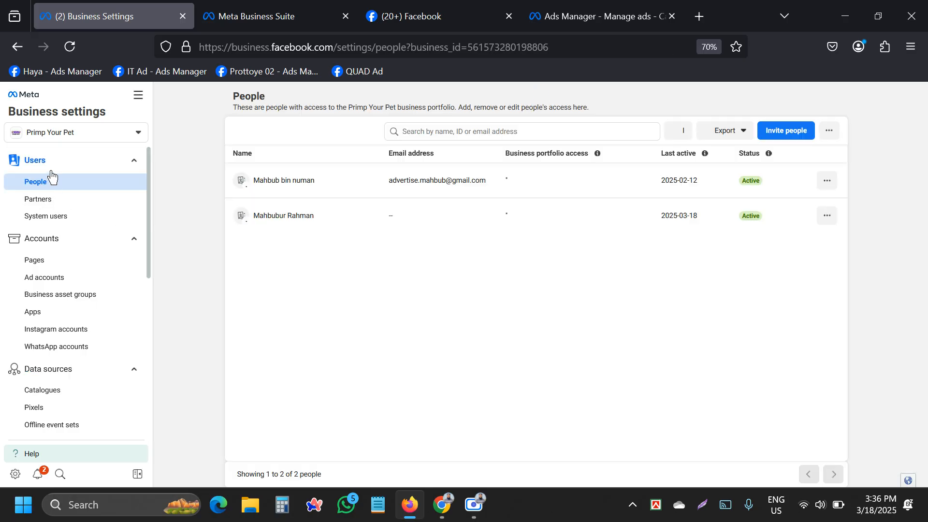
{"action": "left_click", "coordinate": [53, 164]}
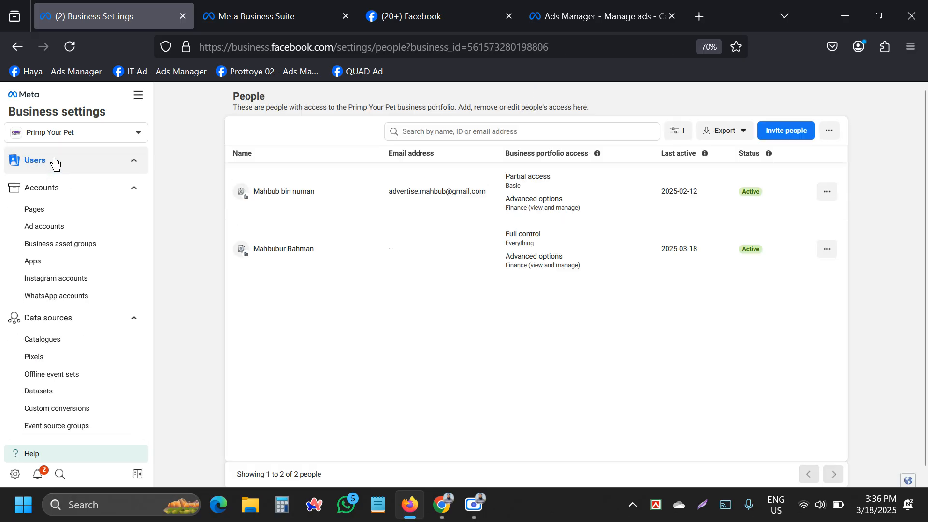
{"action": "left_click", "coordinate": [54, 163]}
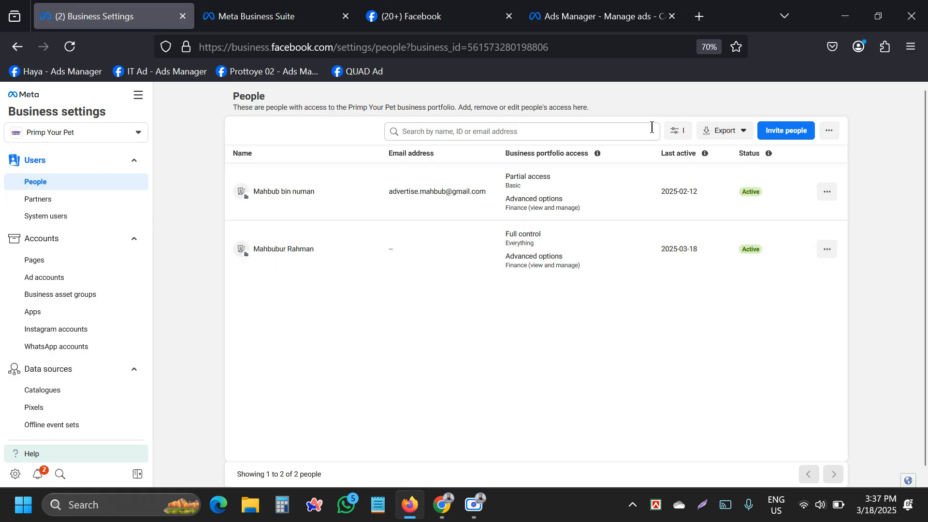
{"action": "left_click", "coordinate": [777, 131]}
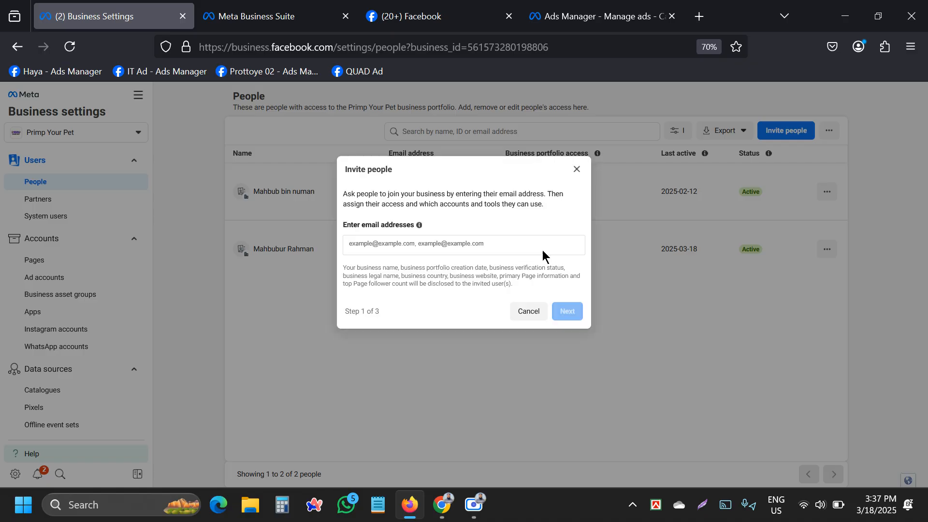
{"action": "left_click", "coordinate": [370, 244]}
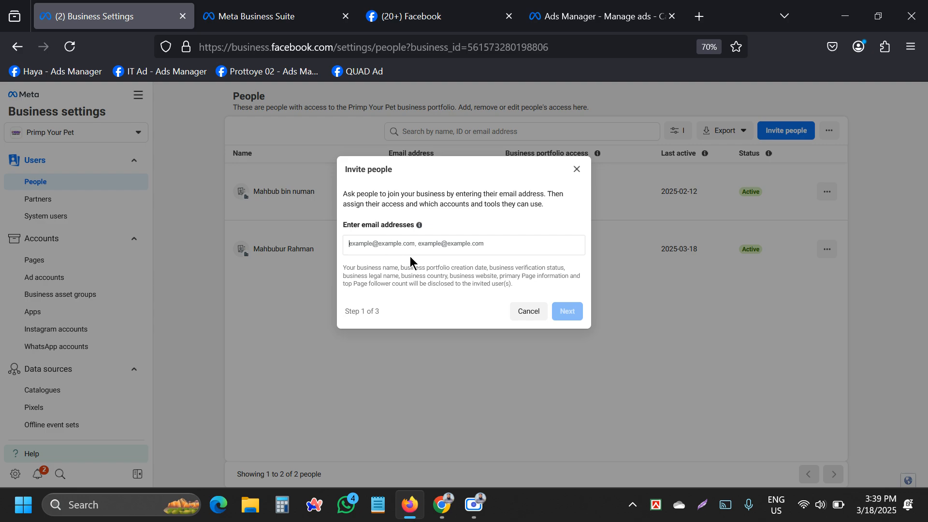
Dismiss the invite form and bring up the row menu for the partial-access member.
{"action": "left_click", "coordinate": [577, 169]}
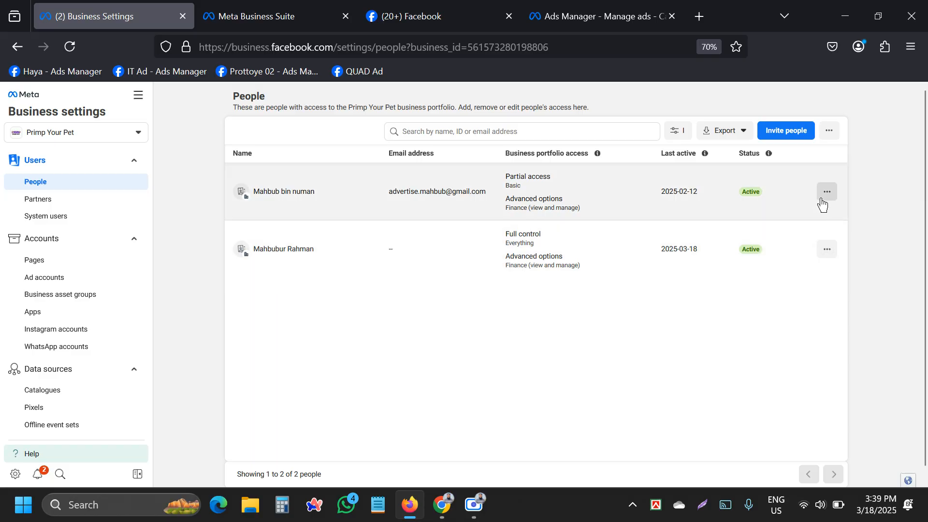
{"action": "left_click", "coordinate": [827, 192]}
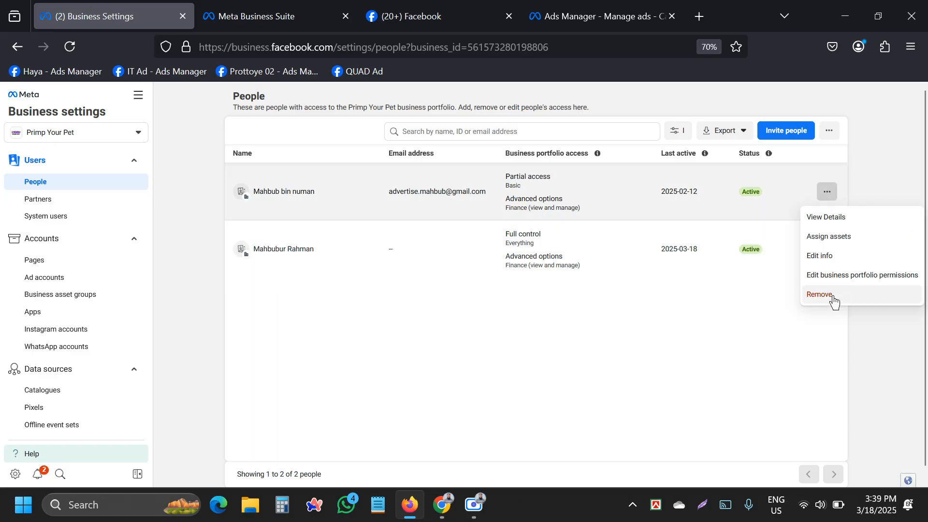
Remove the partial-access member from the portfolio and dismiss the success message.
{"action": "left_click", "coordinate": [822, 295]}
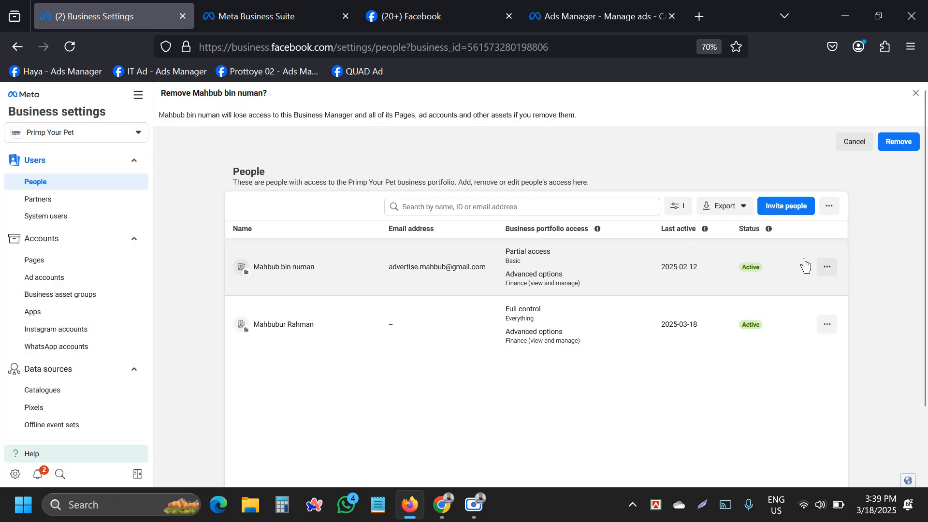
{"action": "left_click", "coordinate": [905, 141]}
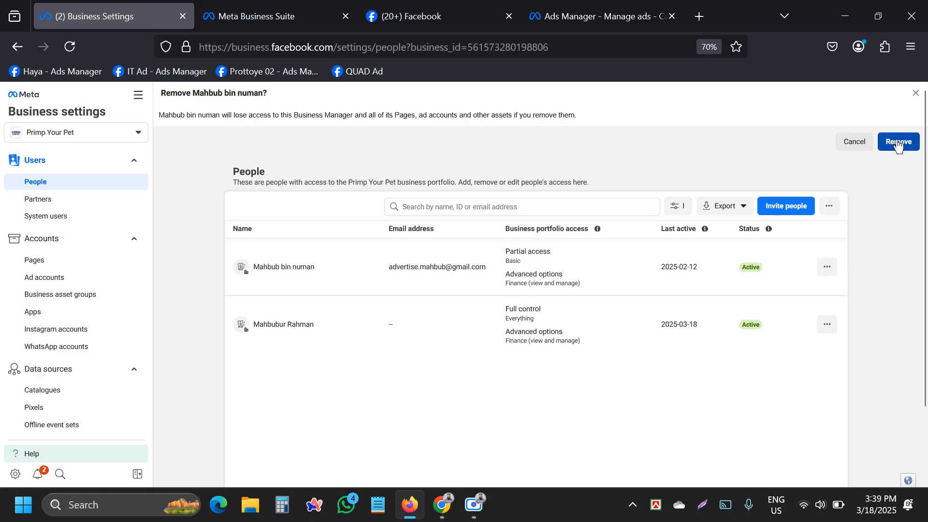
{"action": "left_click", "coordinate": [899, 144]}
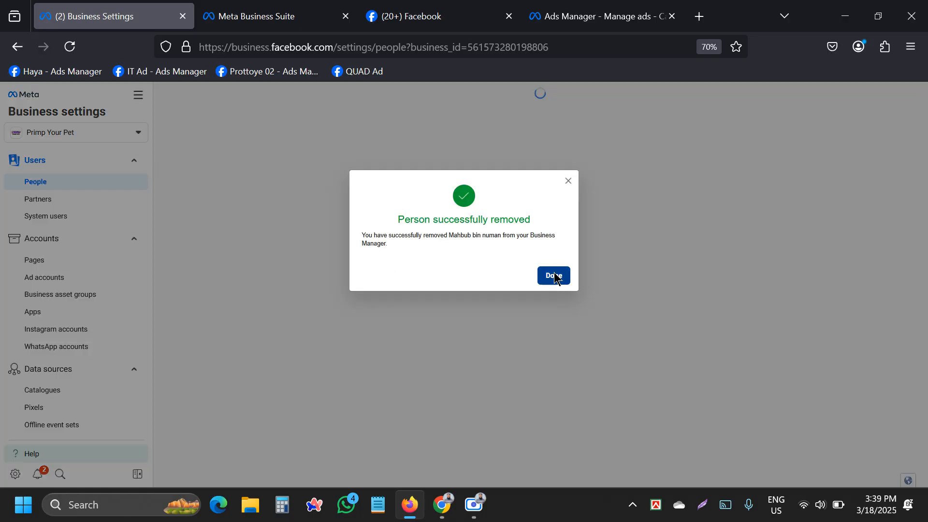
{"action": "left_click", "coordinate": [554, 274]}
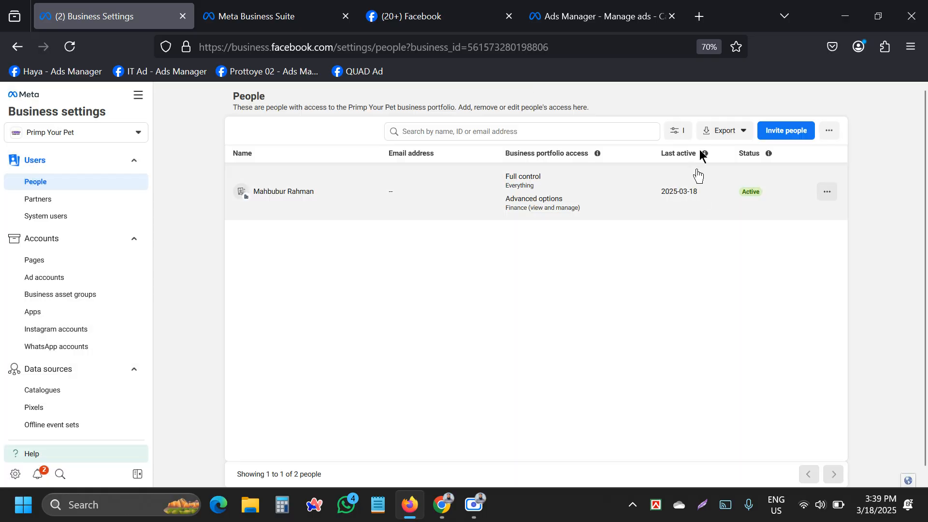
Start a new invitation with the removed member's email address and advance to the access-level step.
{"action": "left_click", "coordinate": [772, 136]}
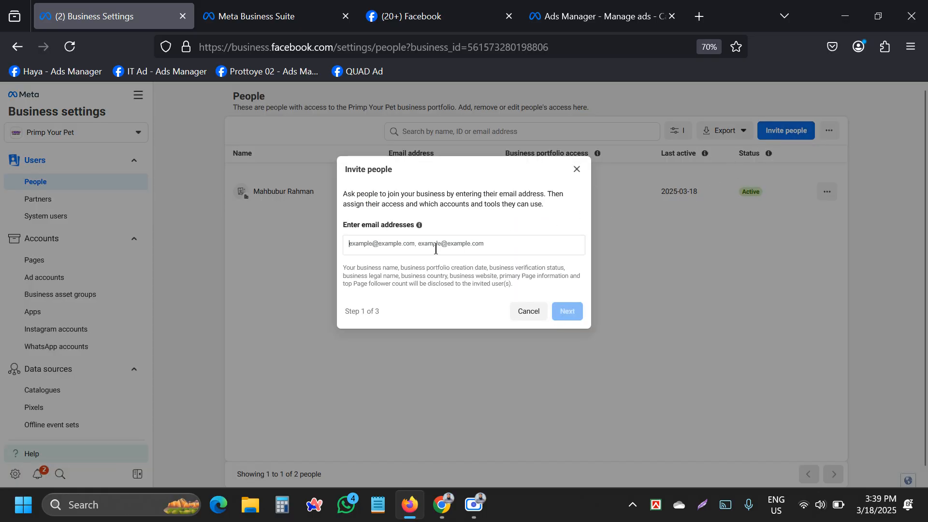
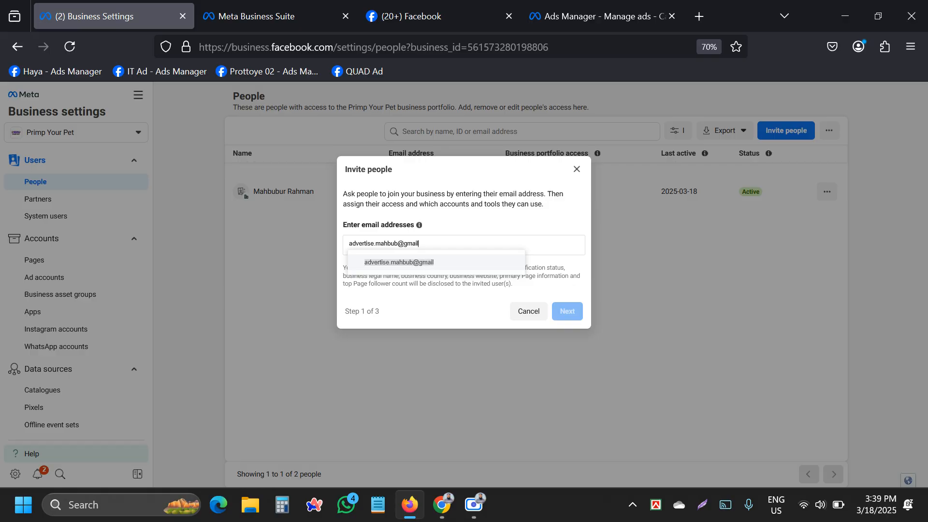
{"action": "left_click", "coordinate": [425, 266]}
{"action": "left_click", "coordinate": [564, 312]}
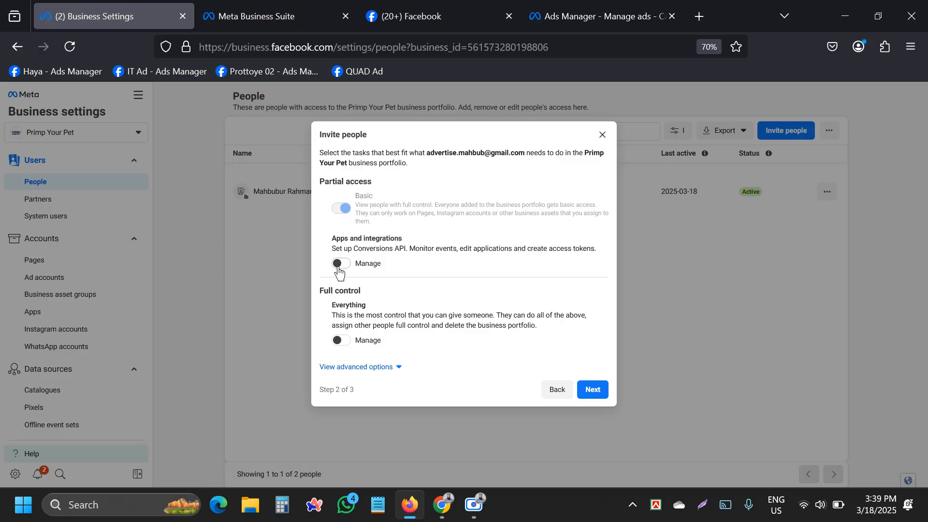
Reveal the advanced access options and leave Everything Manage (full control) switched off.
{"action": "mouse_move", "coordinate": [345, 209]}
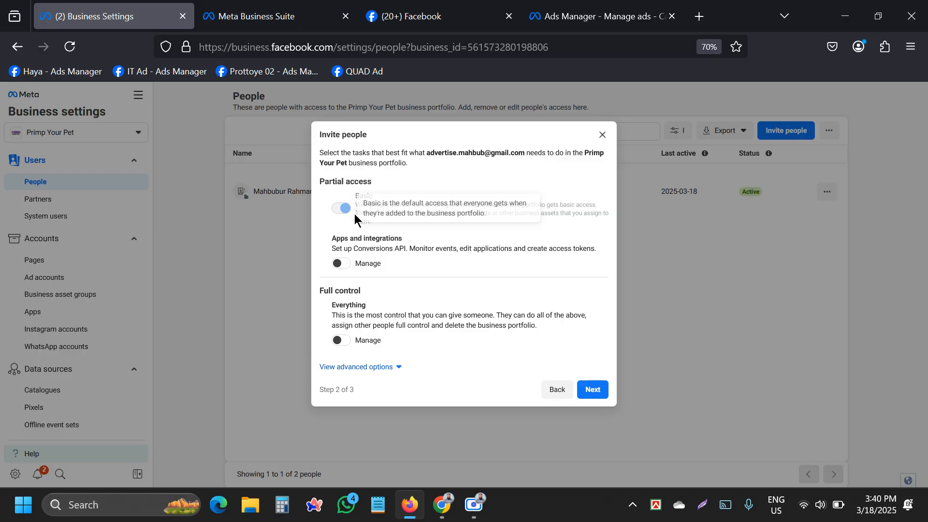
{"action": "left_click_drag", "start_coordinate": [555, 212], "coordinate": [359, 198]}
{"action": "left_click", "coordinate": [400, 217]}
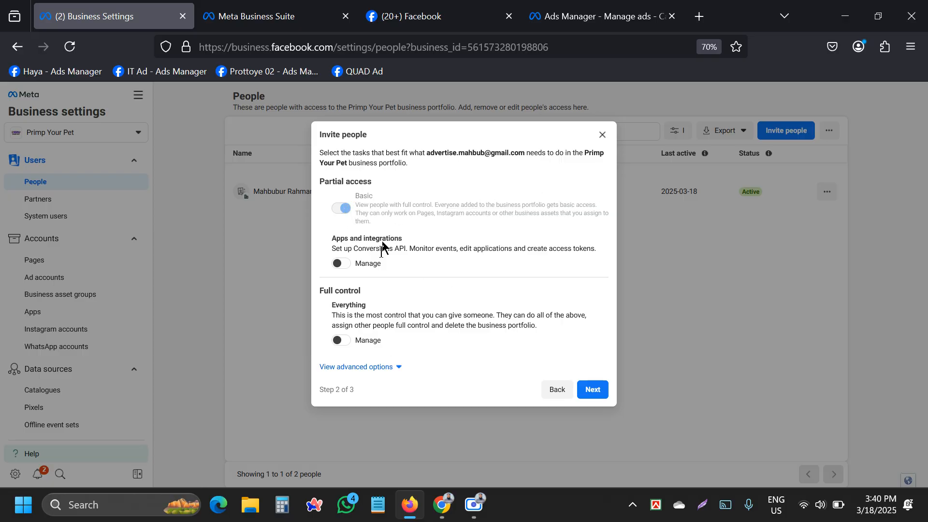
{"action": "left_click", "coordinate": [384, 366]}
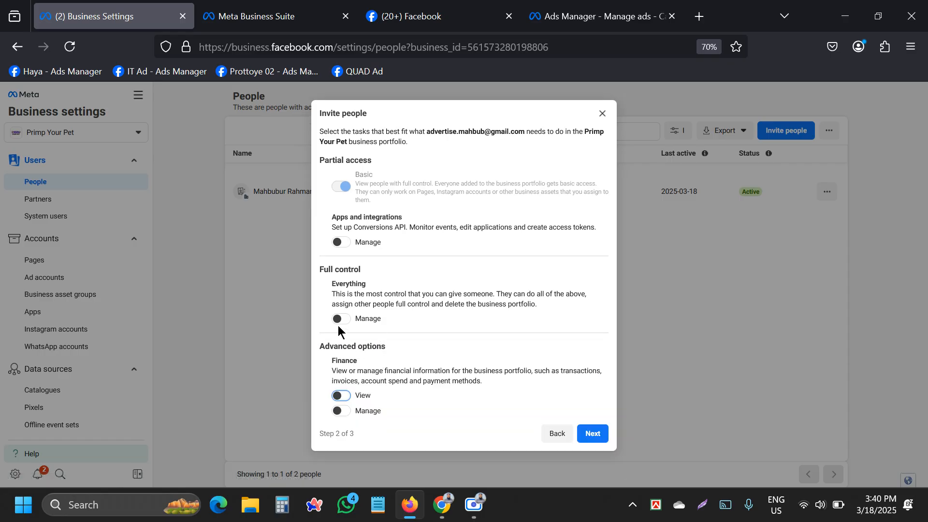
{"action": "left_click", "coordinate": [351, 354]}
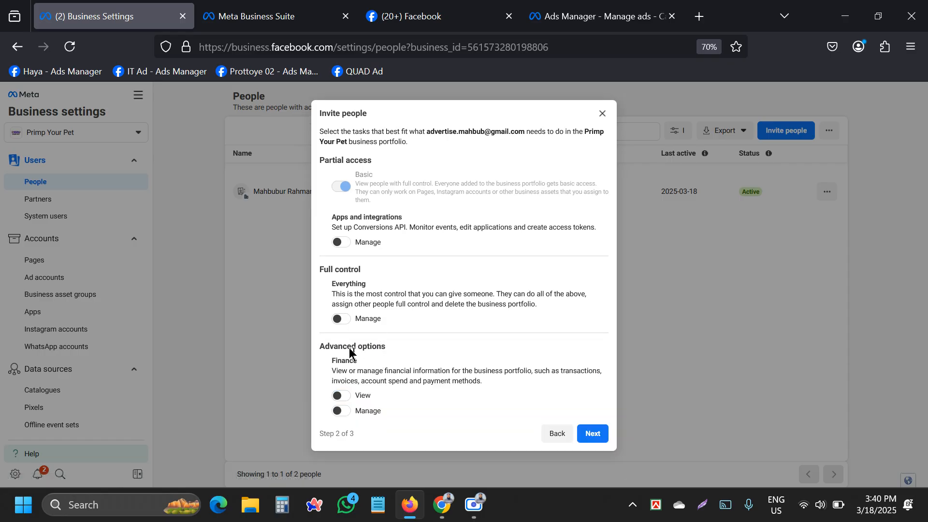
{"action": "left_click", "coordinate": [341, 323]}
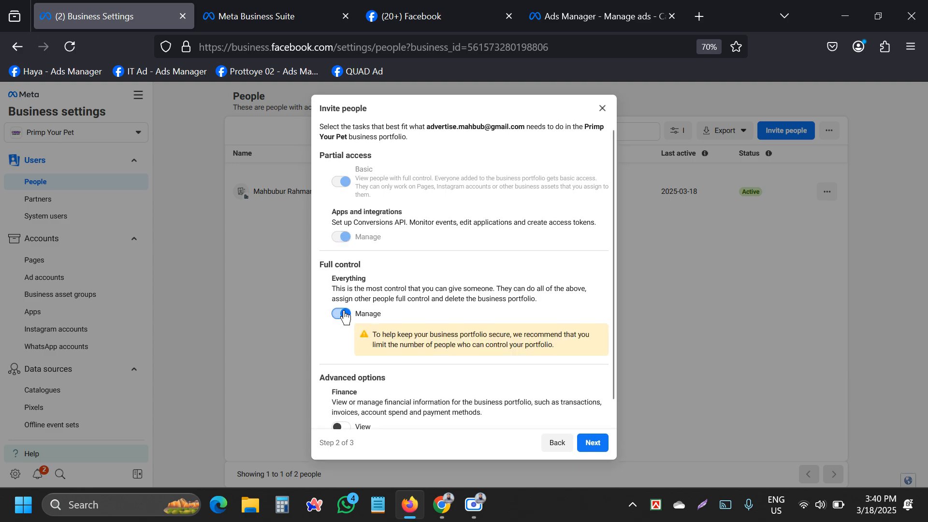
{"action": "left_click", "coordinate": [342, 314]}
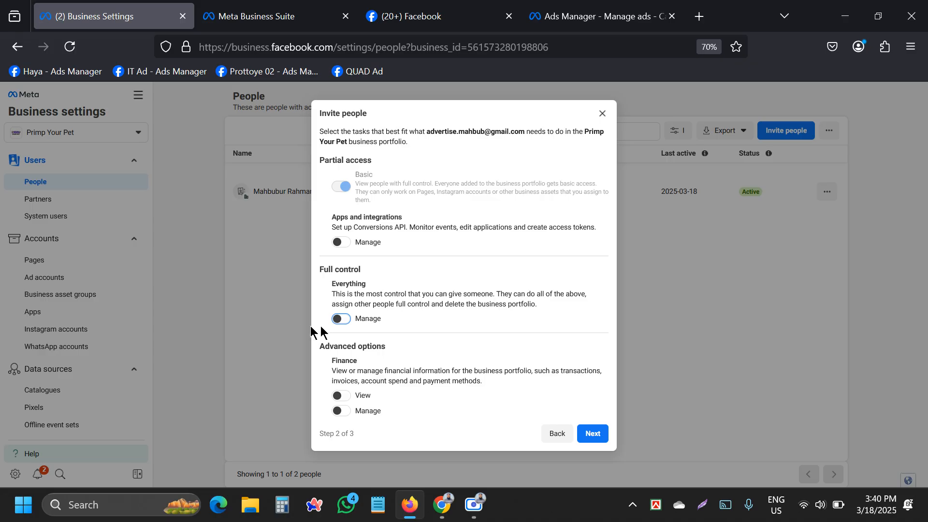
{"action": "left_click", "coordinate": [342, 320]}
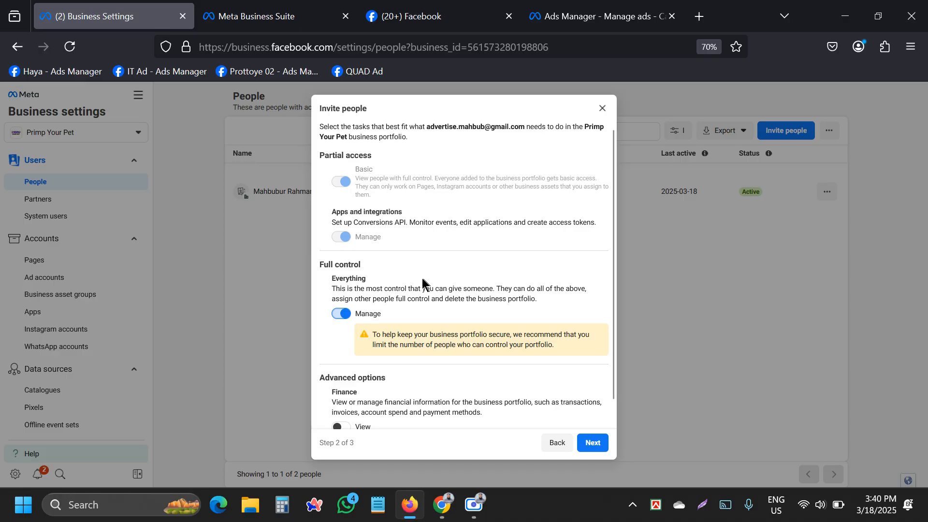
{"action": "left_click", "coordinate": [348, 315]}
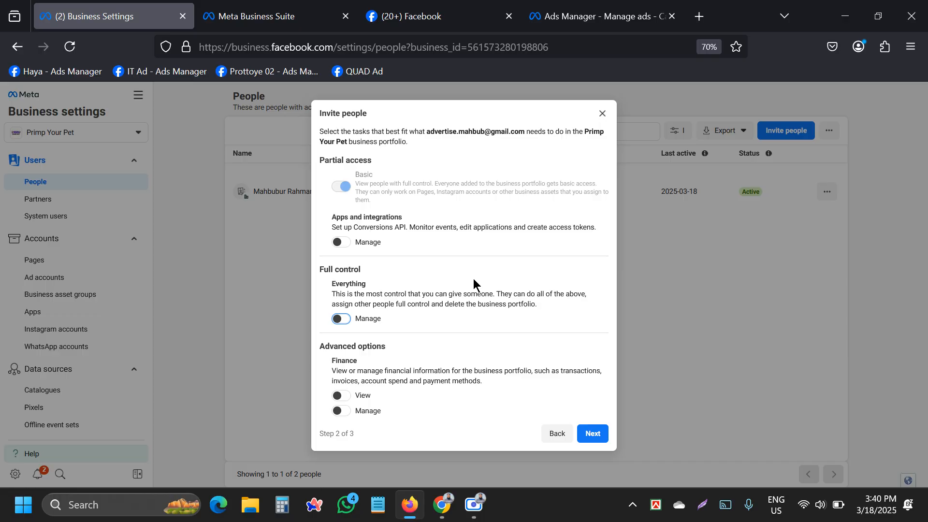
Turn on Finance View and Finance Manage, then continue to asset selection.
{"action": "left_click", "coordinate": [342, 396]}
{"action": "left_click", "coordinate": [342, 411]}
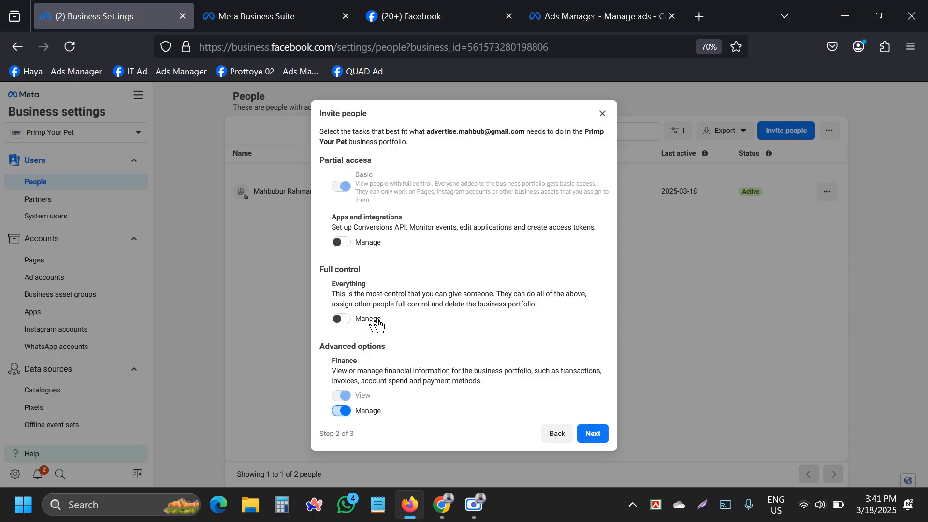
{"action": "left_click", "coordinate": [592, 435]}
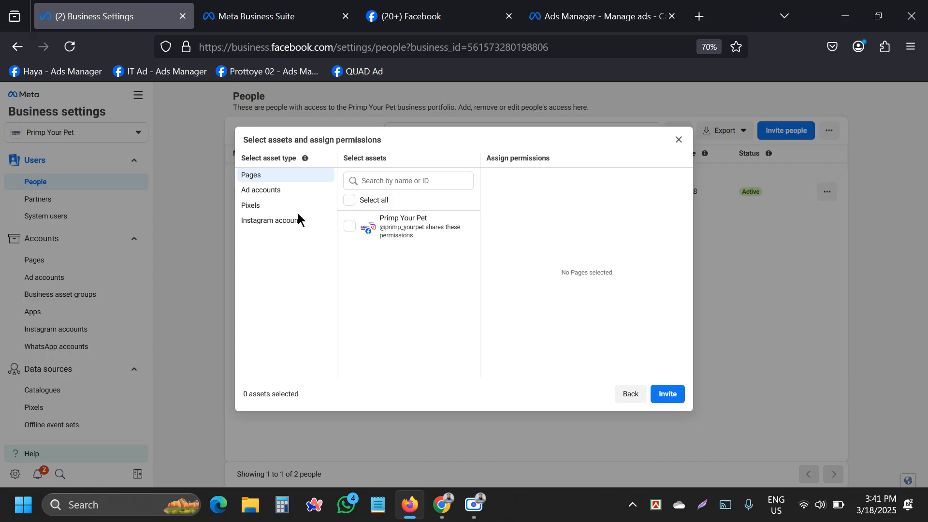
{"action": "left_click", "coordinate": [282, 222]}
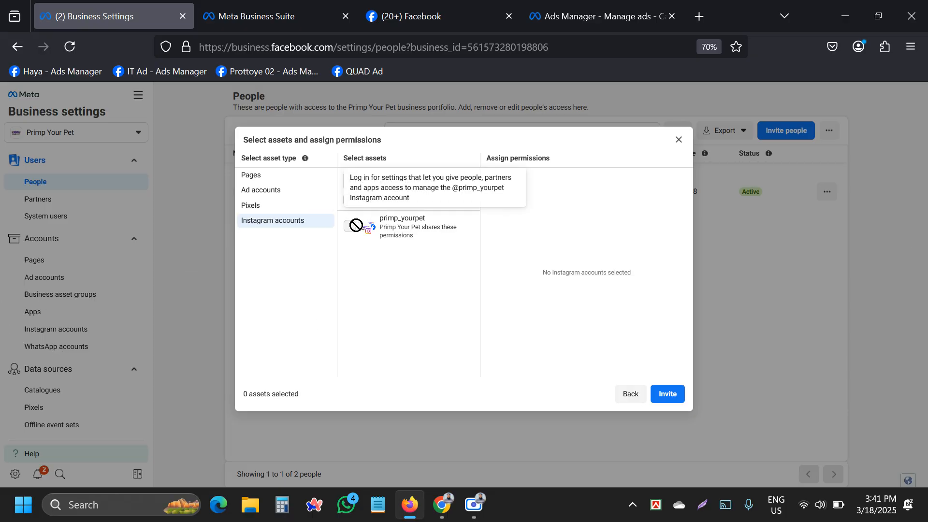
{"action": "left_click", "coordinate": [266, 209]}
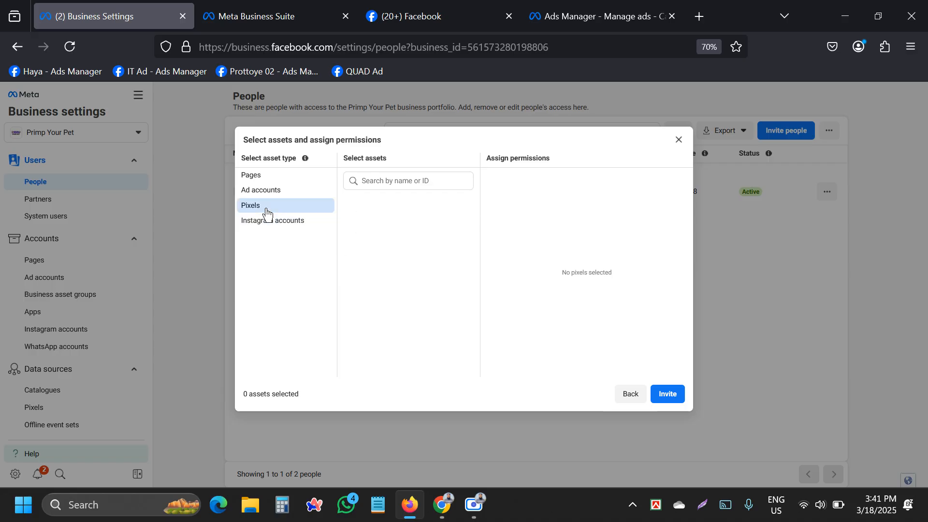
{"action": "left_click", "coordinate": [266, 177]}
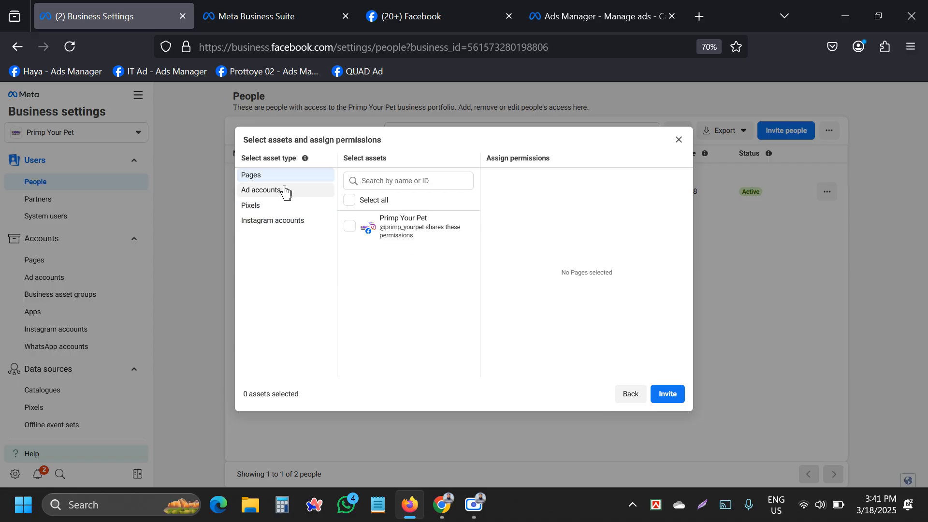
{"action": "left_click", "coordinate": [285, 192]}
{"action": "left_click", "coordinate": [249, 205]}
{"action": "left_click", "coordinate": [252, 179]}
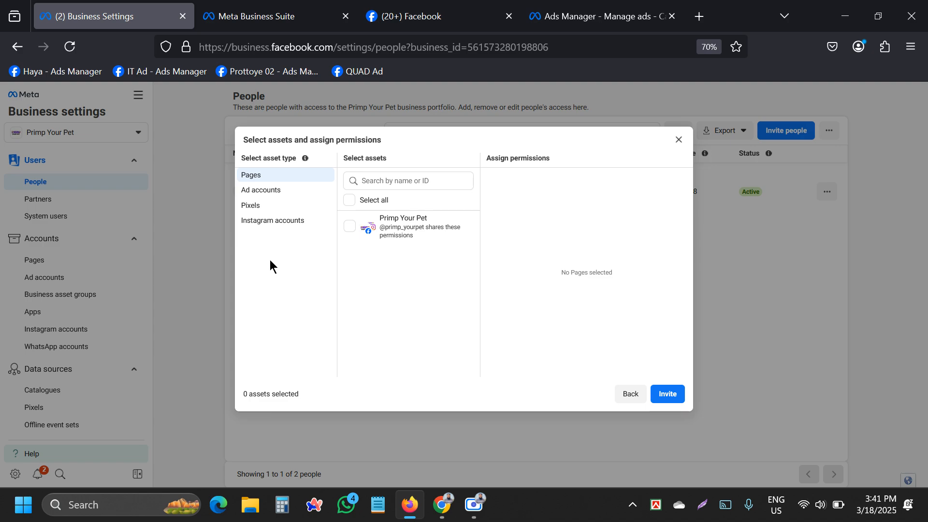
Share the Primp Your Pet page with the invitee with full control.
{"action": "left_click", "coordinate": [349, 227]}
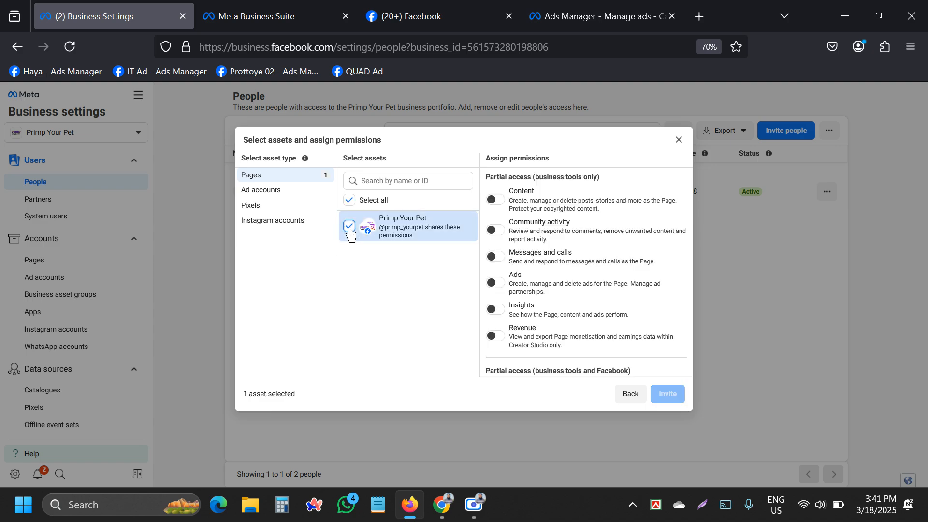
{"action": "left_click", "coordinate": [265, 191]}
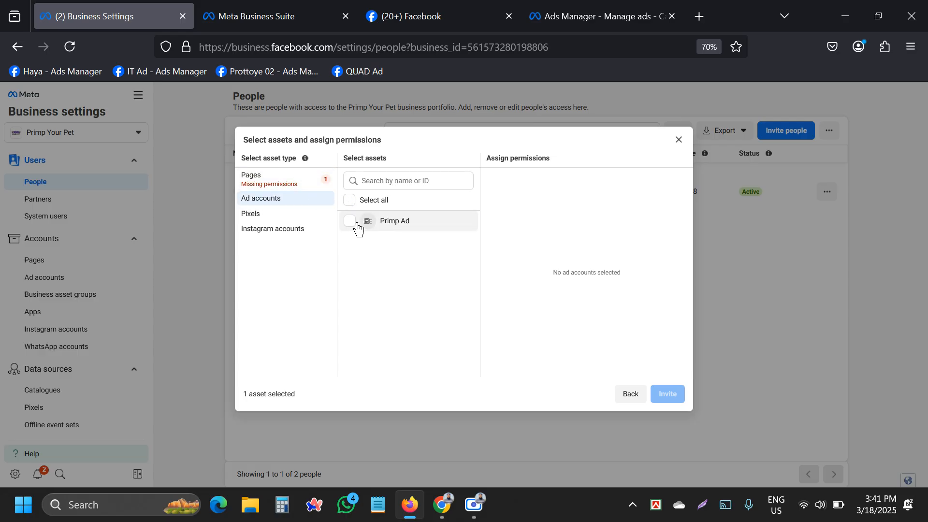
{"action": "left_click", "coordinate": [266, 182]}
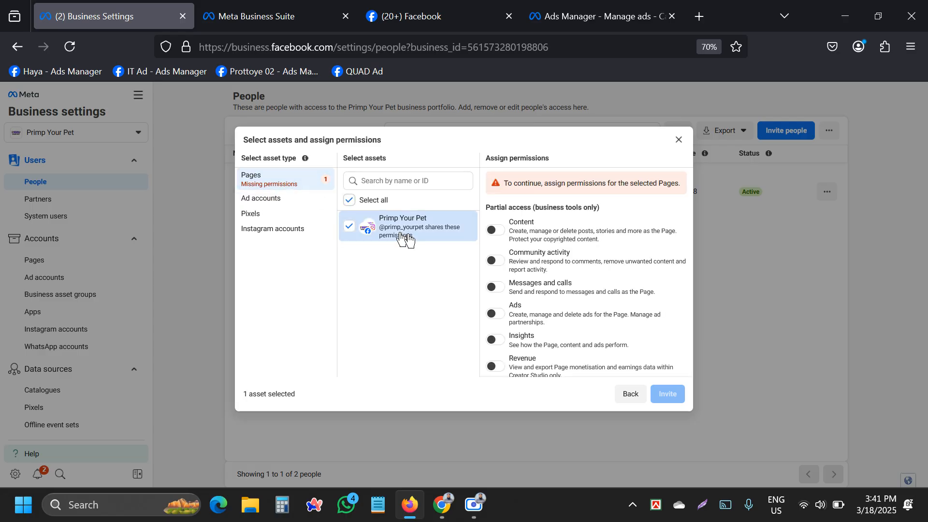
{"action": "scroll", "coordinate": [535, 265], "scroll_direction": "down", "scroll_amount": 3}
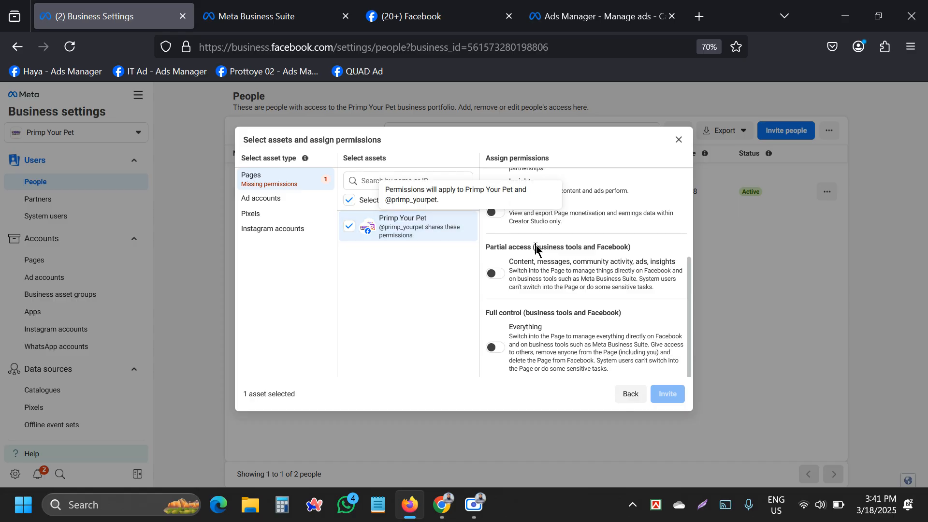
{"action": "left_click", "coordinate": [494, 348]}
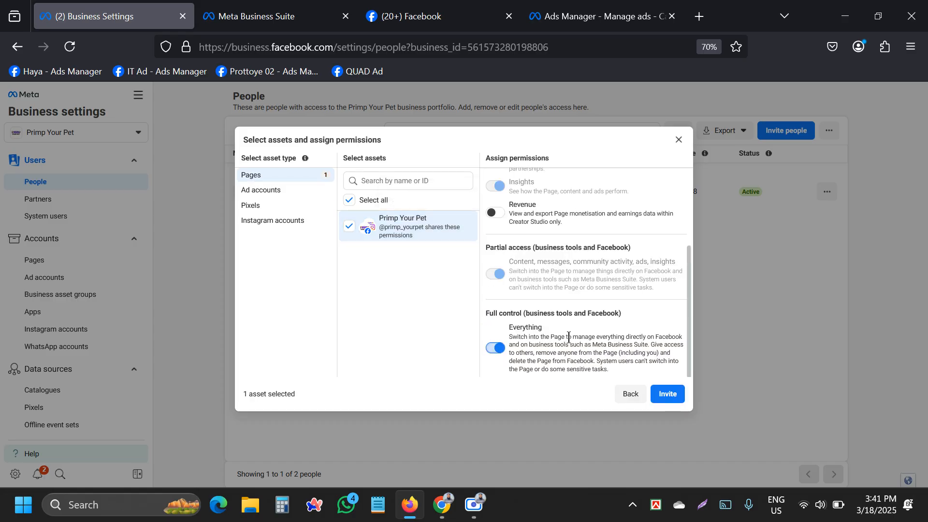
Add the Primp Ad ad account with Manage campaigns and full control, then check Pixels.
{"action": "left_click", "coordinate": [263, 193]}
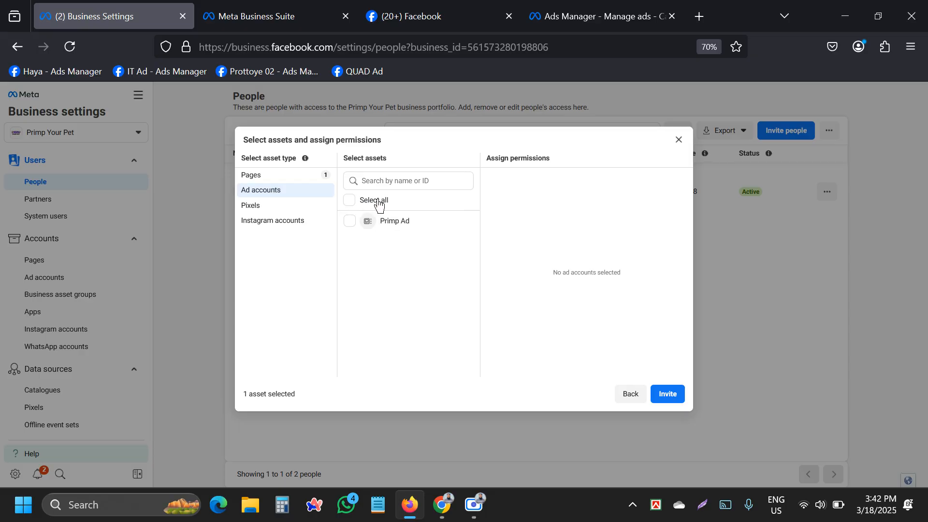
{"action": "left_click", "coordinate": [358, 226]}
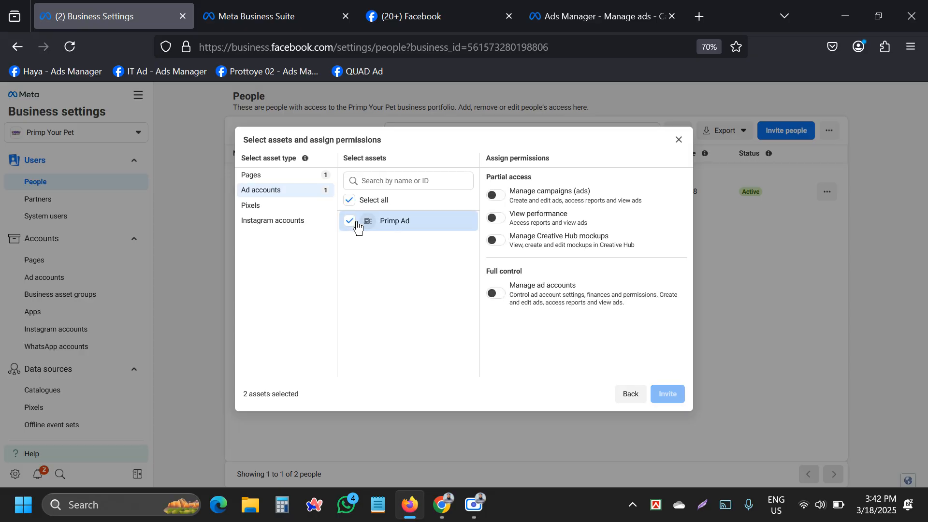
{"action": "left_click", "coordinate": [496, 197]}
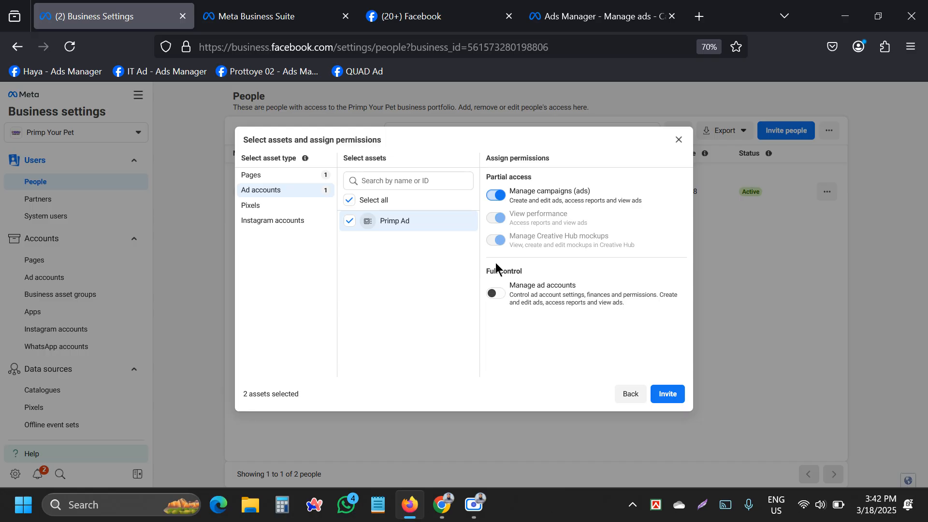
{"action": "left_click", "coordinate": [497, 295]}
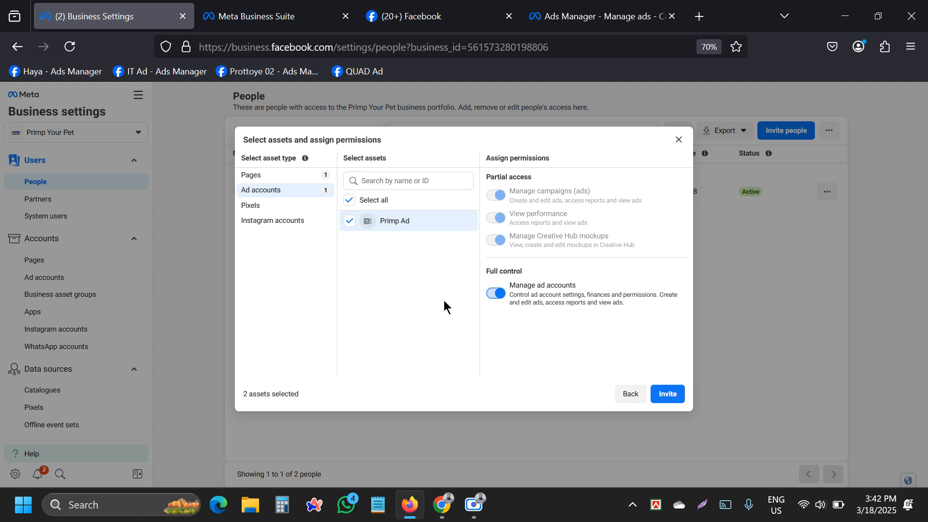
{"action": "left_click", "coordinate": [250, 205]}
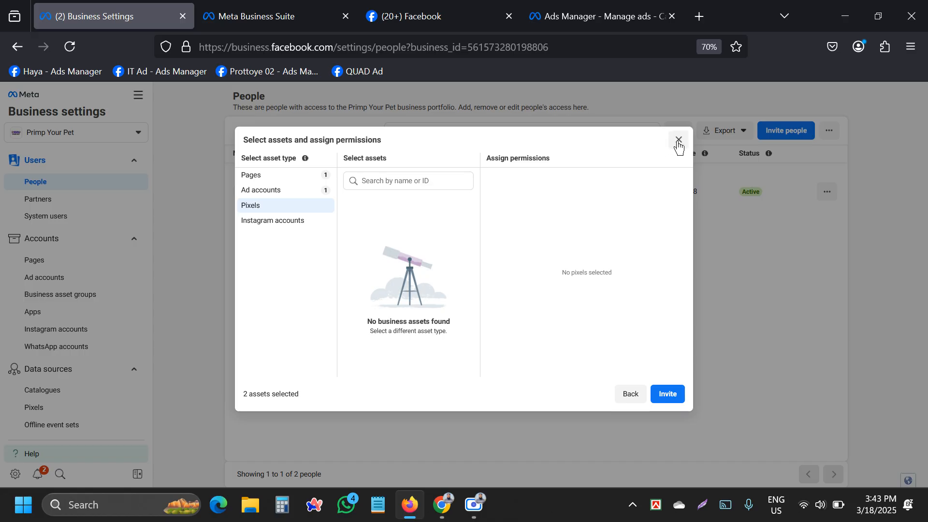
Send the invitation, then reload the Shopify Live View window and open a new Chrome tab.
{"action": "left_click", "coordinate": [665, 392]}
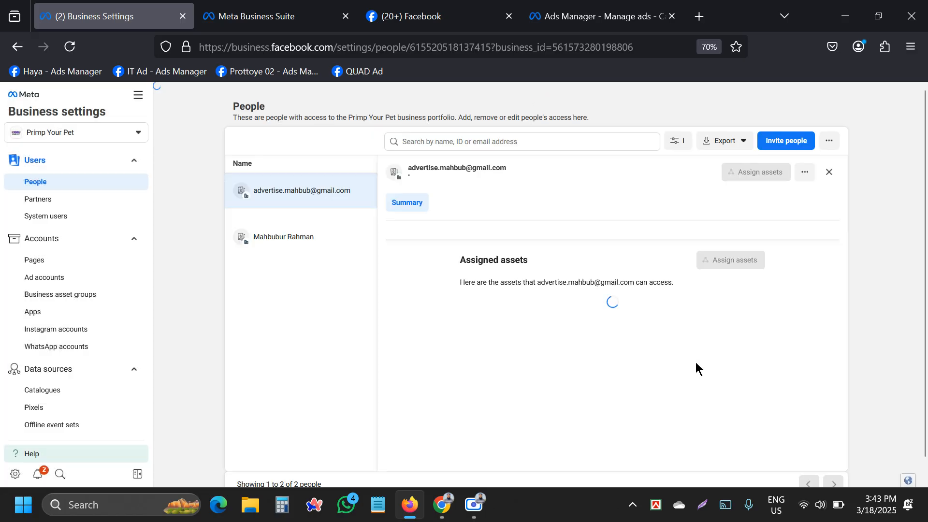
{"action": "left_click", "coordinate": [554, 290]}
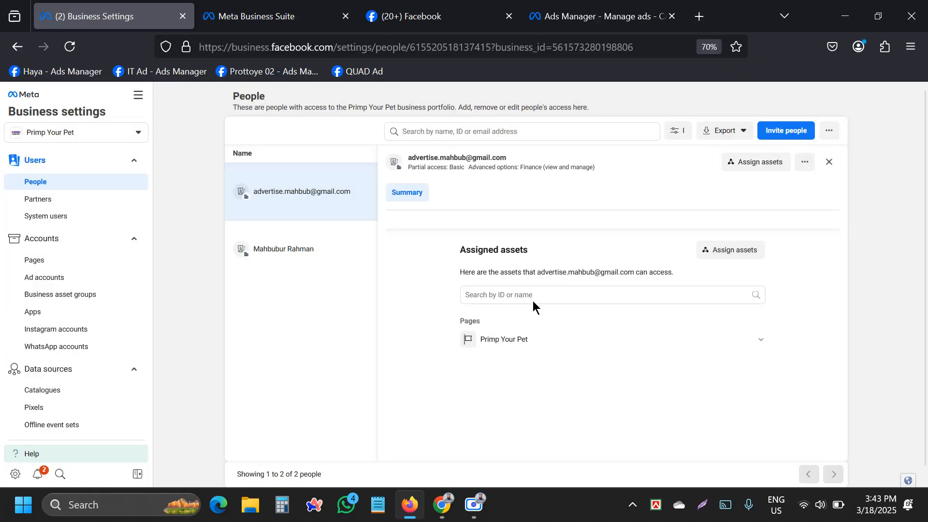
{"action": "mouse_move", "coordinate": [441, 505]}
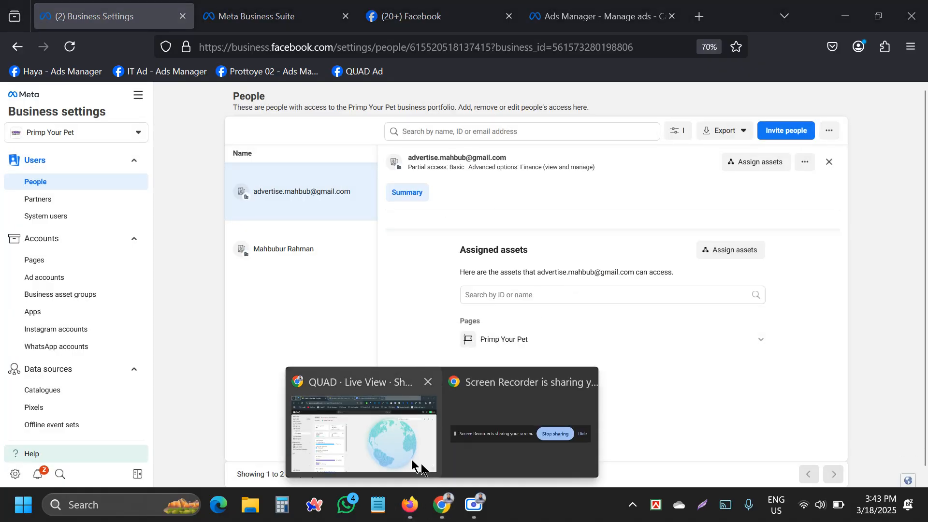
{"action": "left_click", "coordinate": [416, 464]}
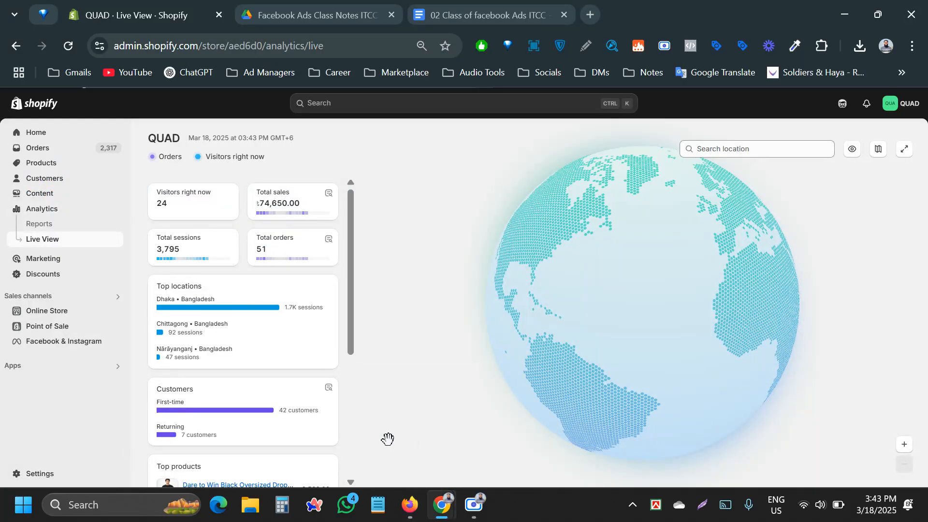
{"action": "left_click", "coordinate": [67, 47]}
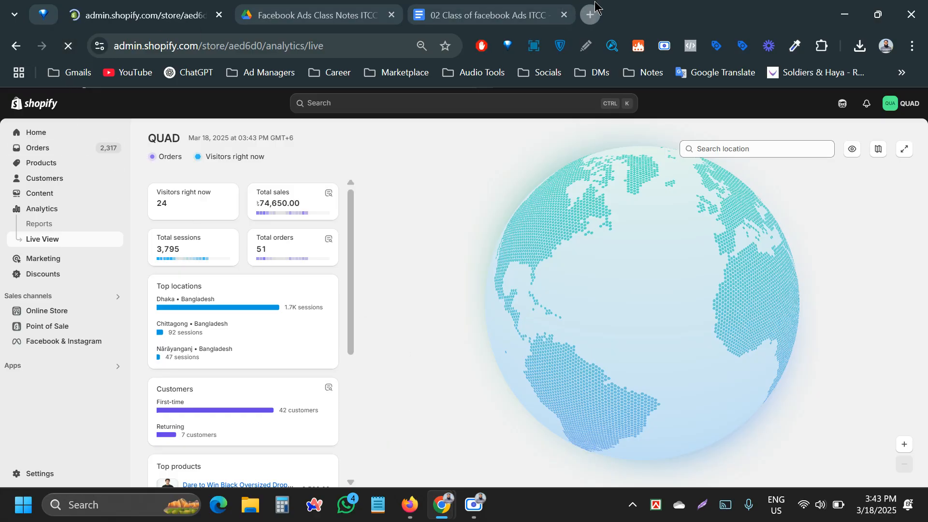
{"action": "left_click", "coordinate": [595, 5]}
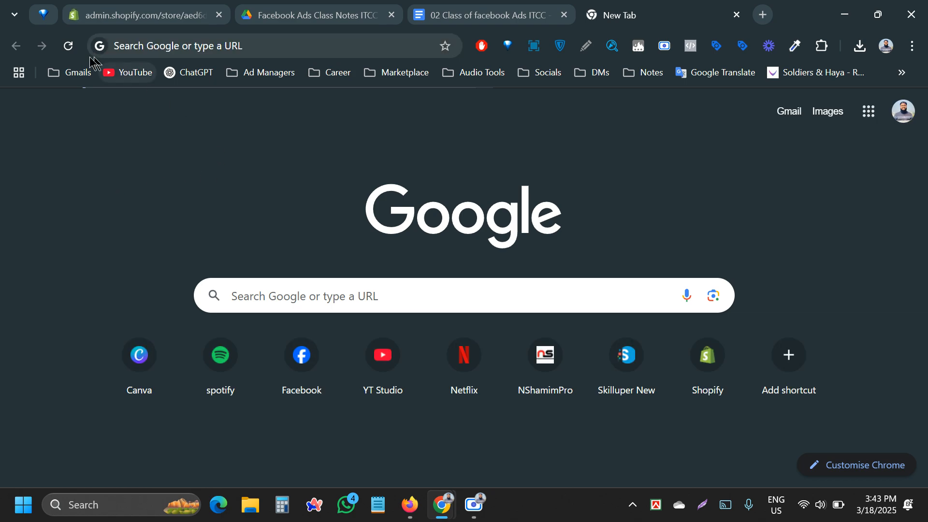
Open a Gmail inbox from the Gmails bookmark folder and show its Social category.
{"action": "left_click", "coordinate": [72, 72]}
{"action": "right_click", "coordinate": [69, 128]}
{"action": "left_click", "coordinate": [120, 151]}
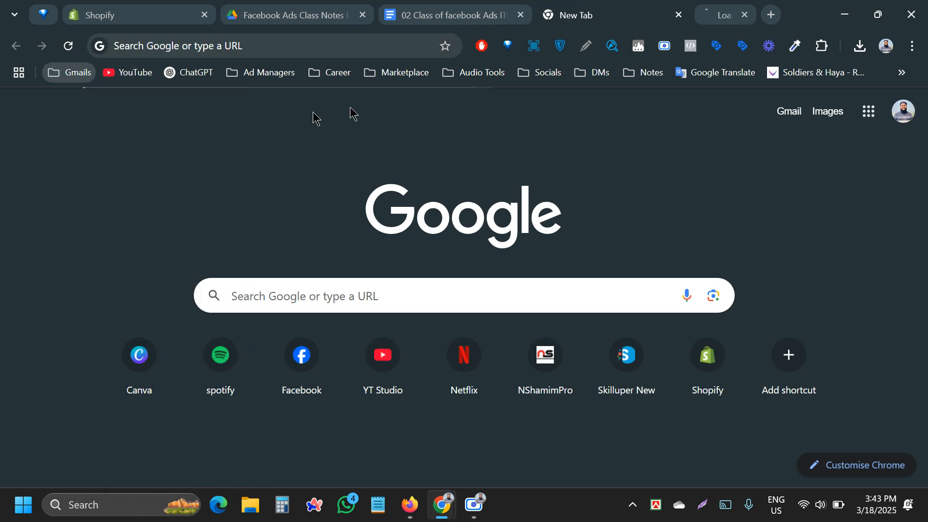
{"action": "left_click", "coordinate": [680, 8]}
{"action": "left_click", "coordinate": [611, 15]}
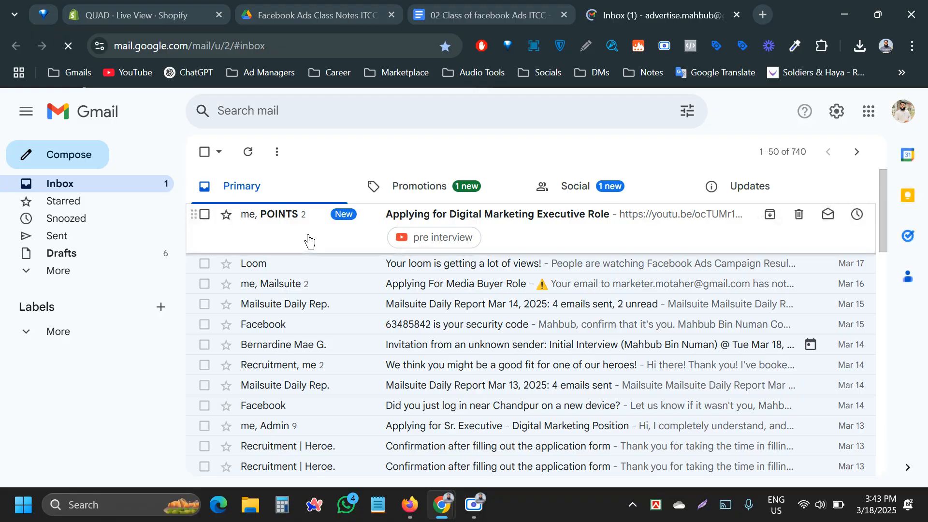
{"action": "left_click", "coordinate": [578, 195]}
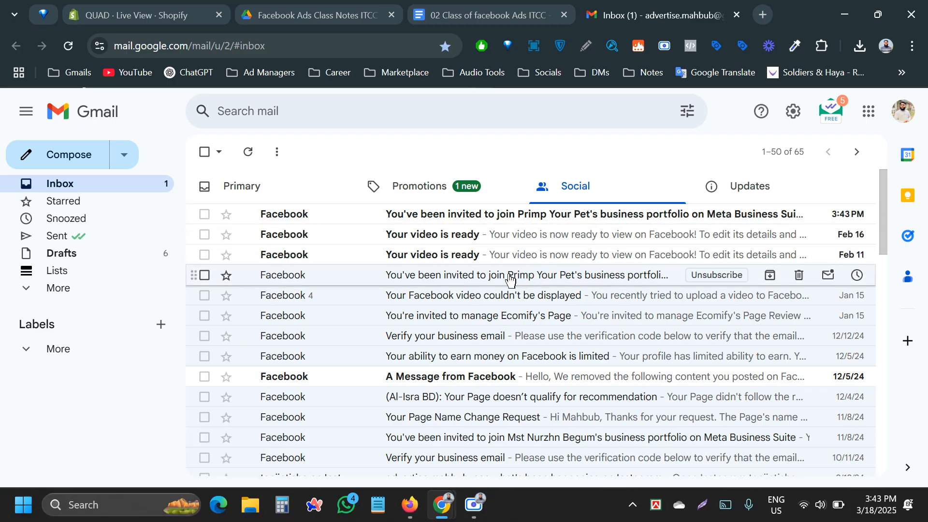
Open the Primp Your Pet invitation email and follow its View invitation link.
{"action": "left_click", "coordinate": [425, 214]}
{"action": "scroll", "coordinate": [518, 355], "scroll_direction": "down", "scroll_amount": 5}
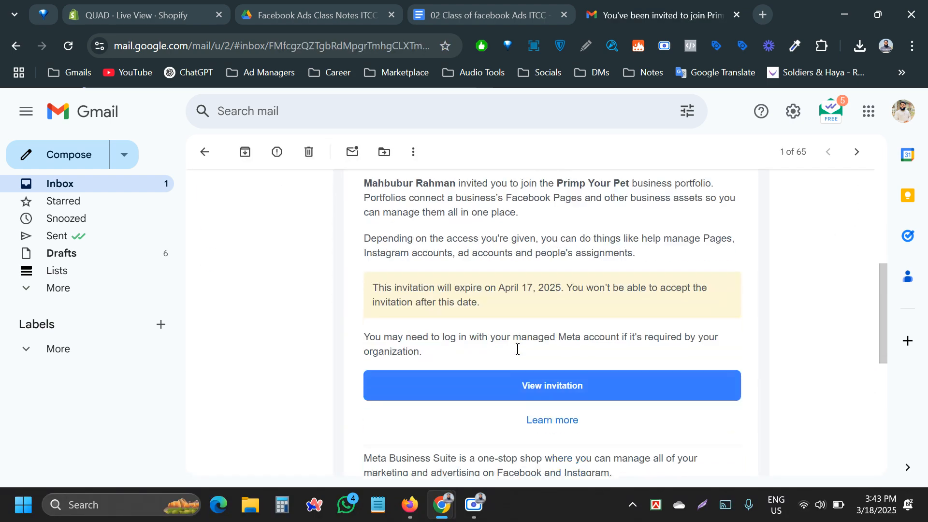
{"action": "left_click", "coordinate": [551, 390]}
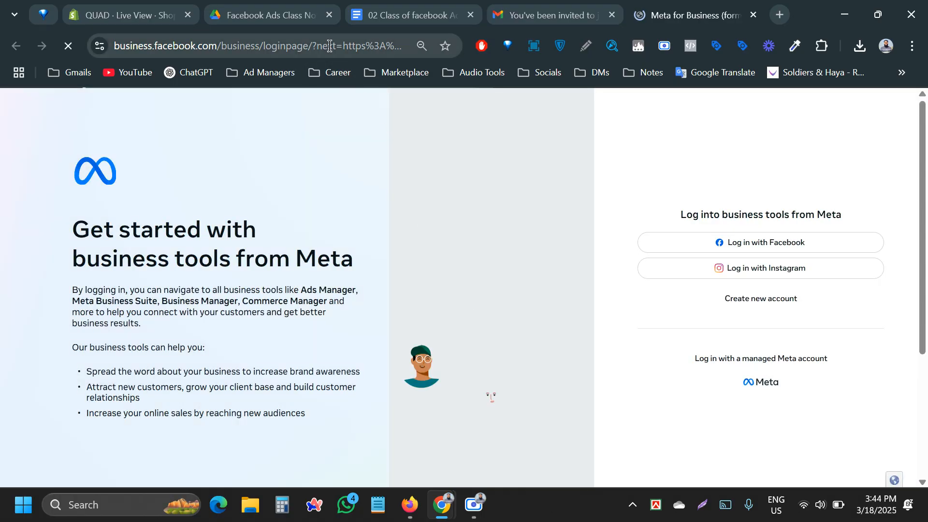
Copy the login page's web address, then log in with Facebook.
{"action": "left_click", "coordinate": [325, 45]}
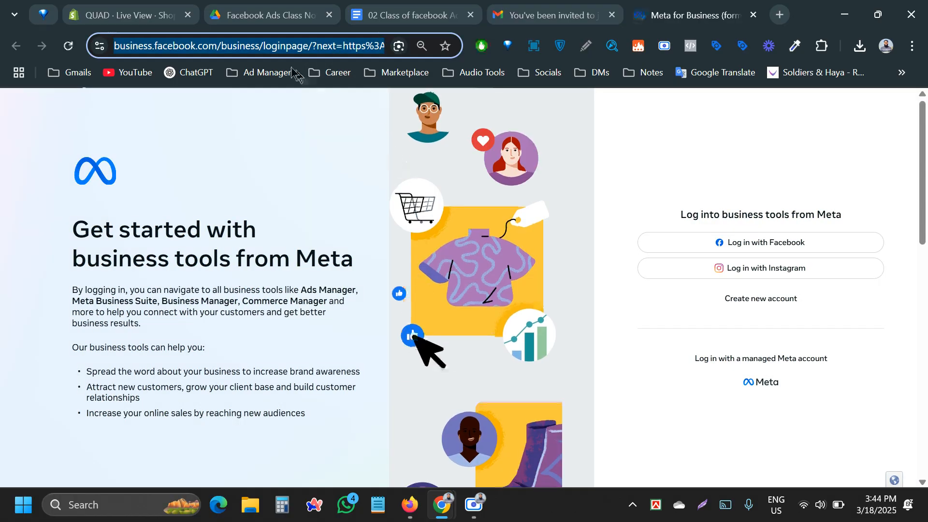
{"action": "right_click", "coordinate": [271, 44]}
{"action": "left_click", "coordinate": [314, 177]}
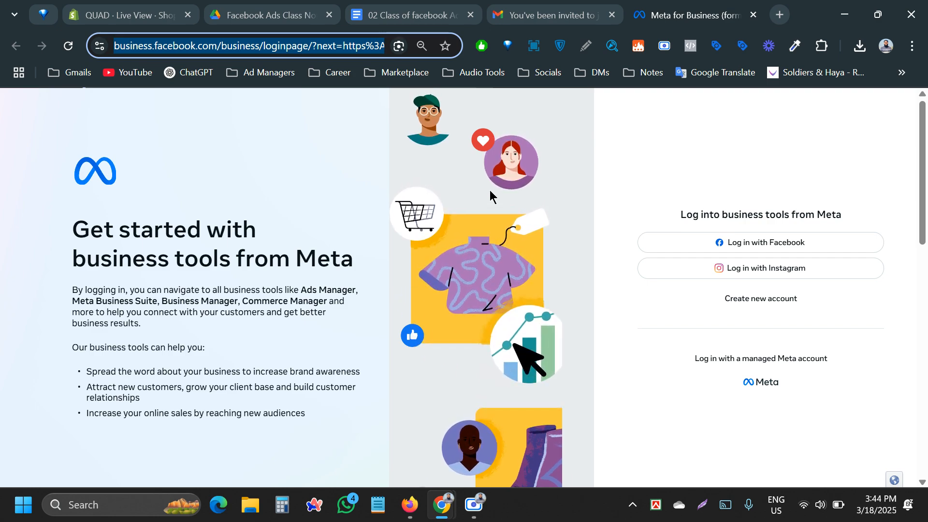
{"action": "left_click", "coordinate": [634, 201]}
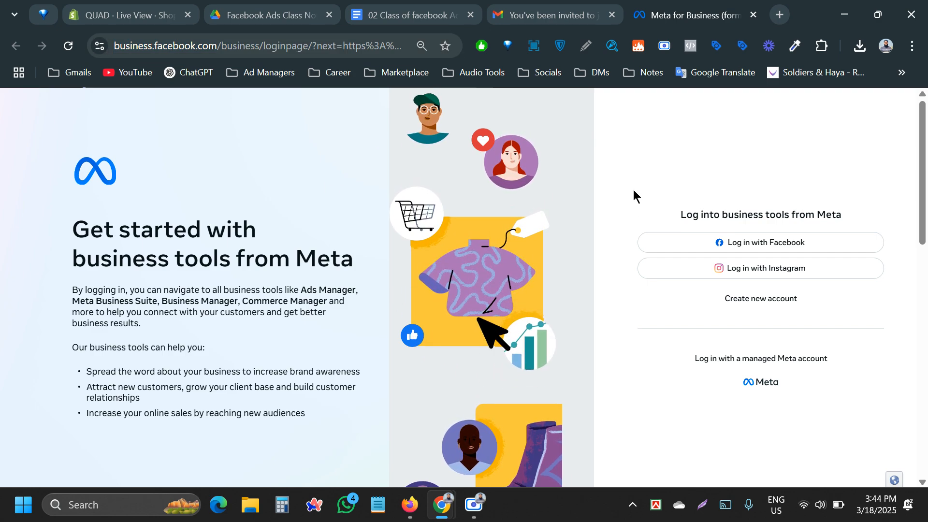
{"action": "left_click", "coordinate": [759, 247]}
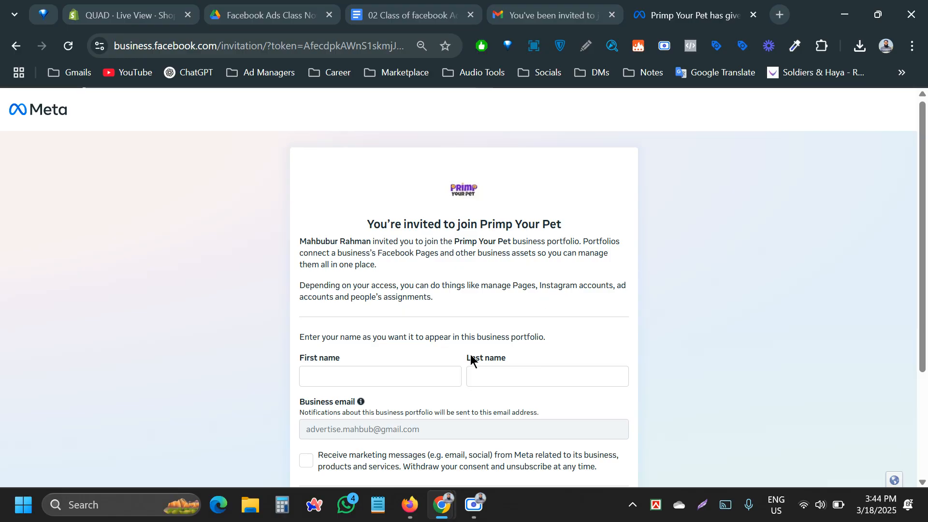
Fill the invitee's first and last name from Chrome's saved autofill suggestion.
{"action": "scroll", "coordinate": [471, 355], "scroll_direction": "down", "scroll_amount": 3}
{"action": "left_click", "coordinate": [352, 227]}
{"action": "left_click", "coordinate": [541, 224]}
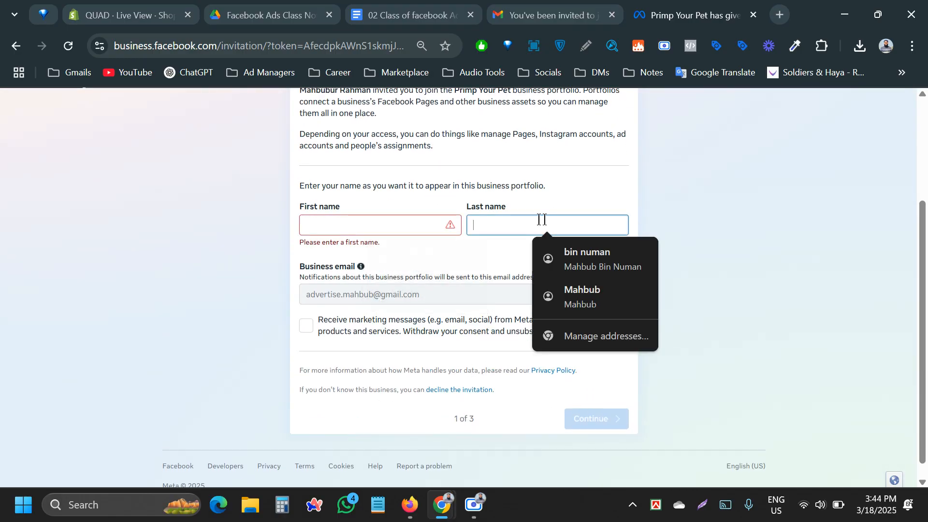
{"action": "left_click", "coordinate": [372, 222]}
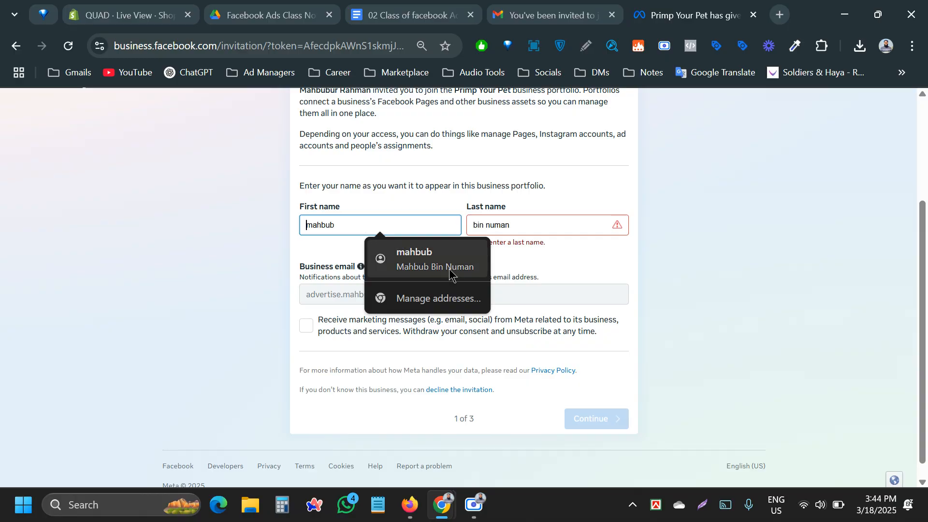
{"action": "left_click", "coordinate": [449, 273]}
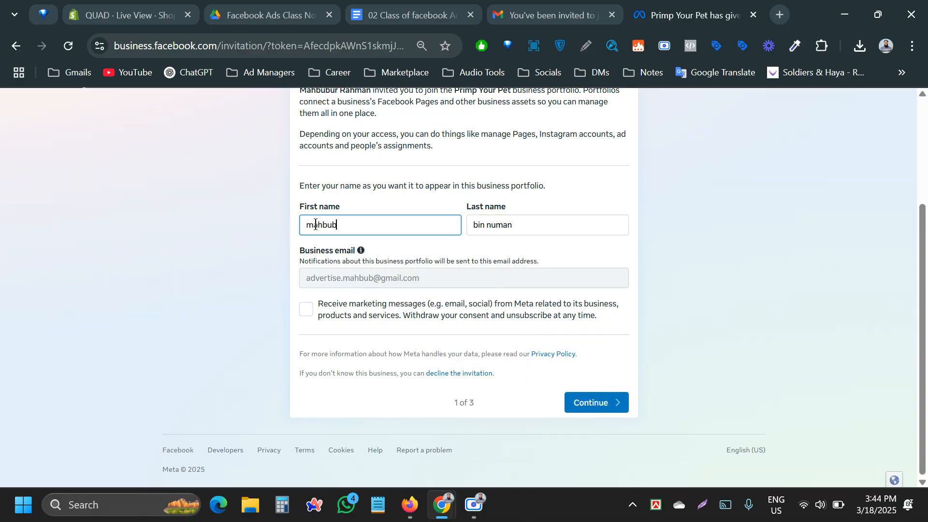
Capitalise the first letters of both the first and last name.
{"action": "left_click_drag", "start_coordinate": [313, 225], "coordinate": [288, 225]}
{"action": "type", "text": "M"}
{"action": "left_click", "coordinate": [477, 224]}
{"action": "key", "text": "BackSpace"}
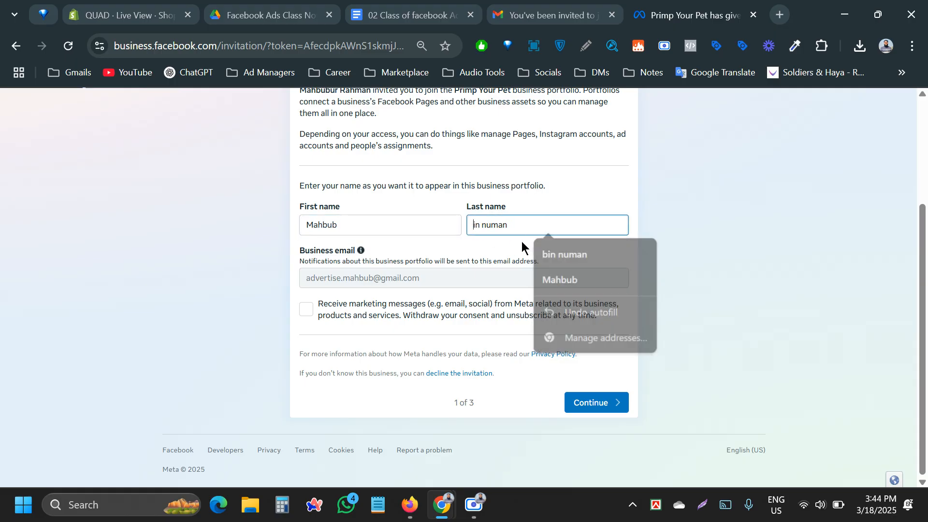
{"action": "type", "text": "Bin "}
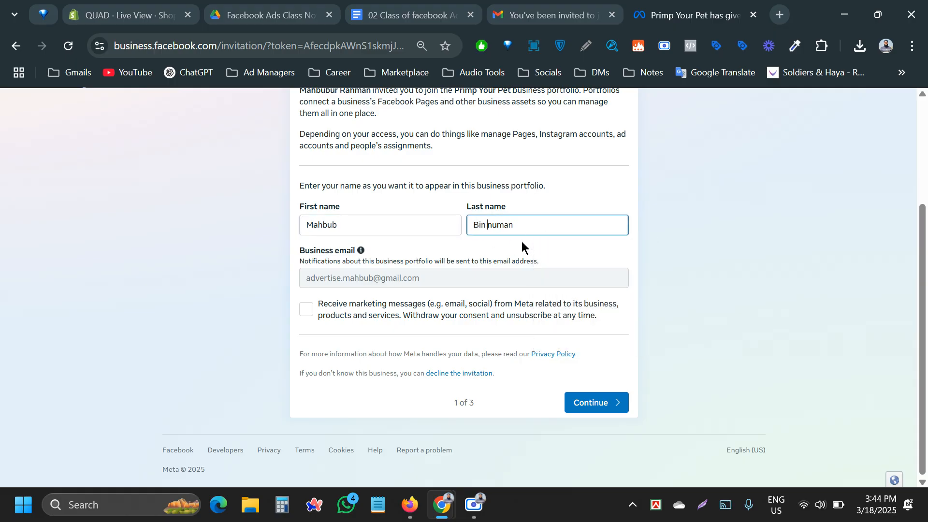
{"action": "type", "text": "N"}
{"action": "left_click", "coordinate": [589, 256]}
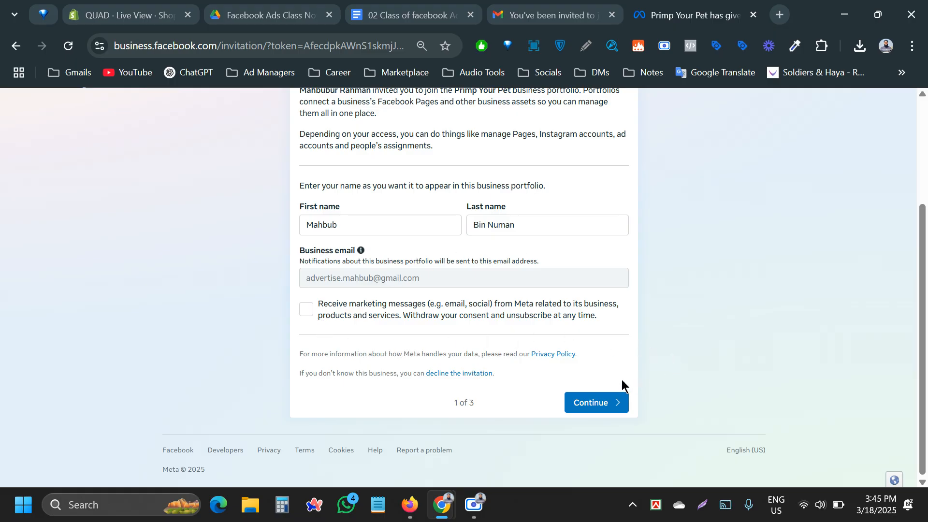
{"action": "scroll", "coordinate": [559, 387], "scroll_direction": "up", "scroll_amount": 3}
{"action": "scroll", "coordinate": [559, 386], "scroll_direction": "down", "scroll_amount": 3}
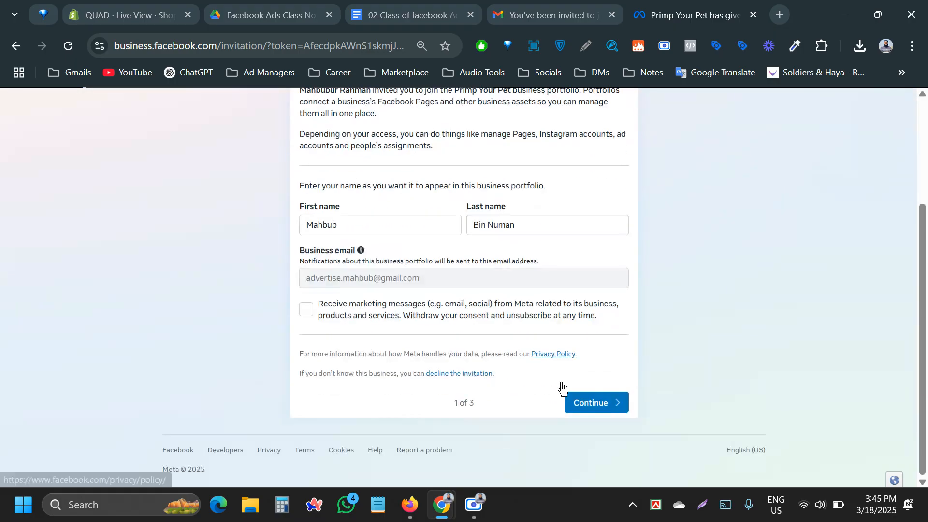
Continue through the review steps, accept the invitation and confirm with the account password.
{"action": "left_click", "coordinate": [595, 403]}
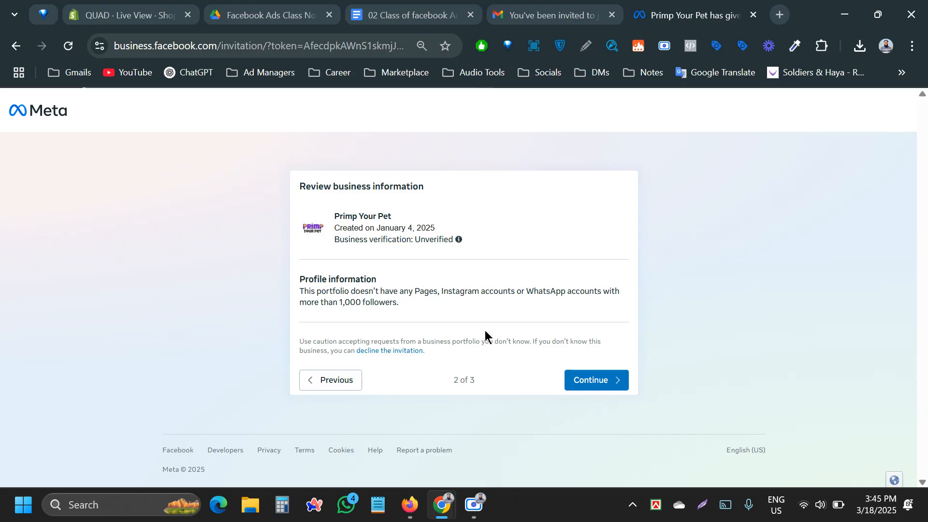
{"action": "left_click", "coordinate": [613, 382]}
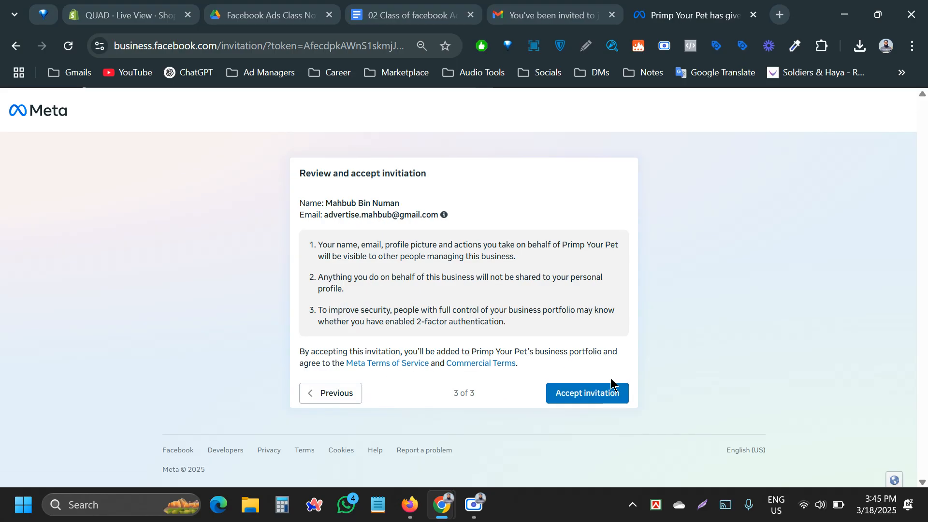
{"action": "left_click", "coordinate": [587, 396]}
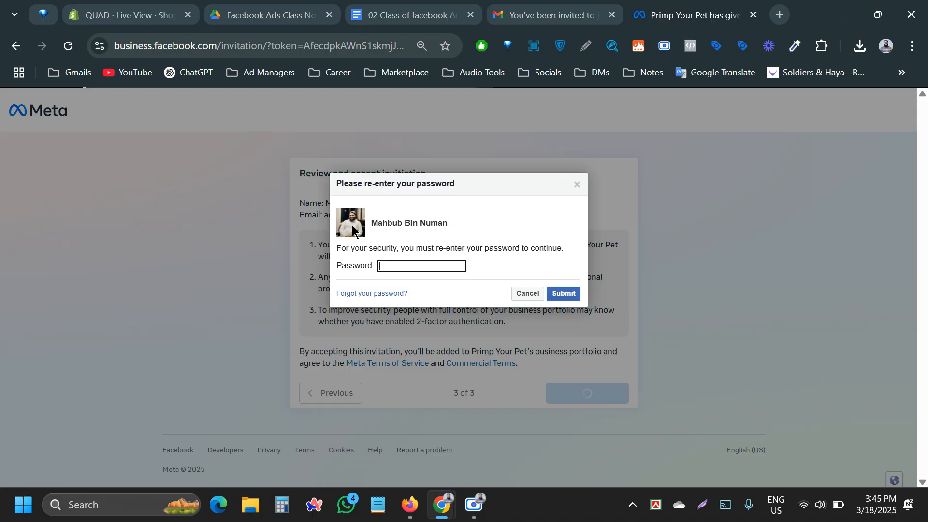
{"action": "left_click", "coordinate": [397, 269]}
{"action": "key", "text": "Return"}
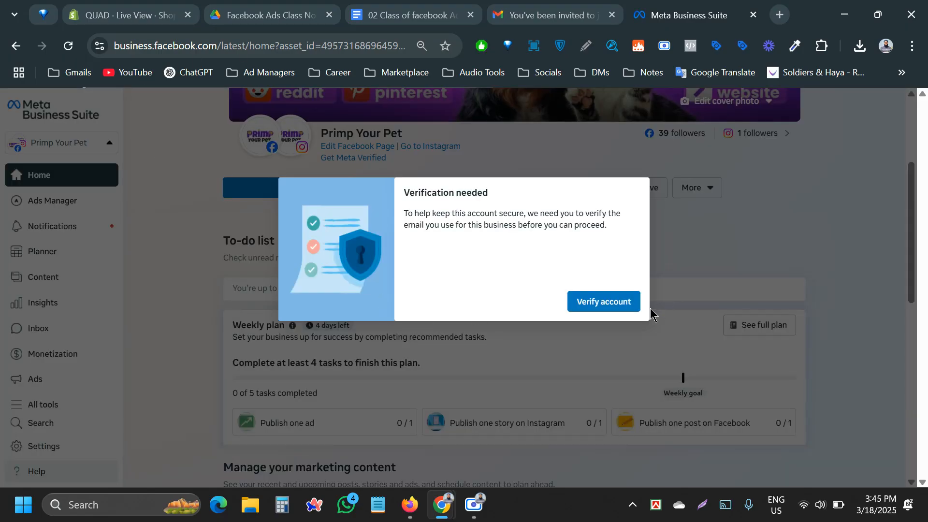
Have a confirmation code emailed to the business address, then switch to the inbox.
{"action": "left_click", "coordinate": [604, 303]}
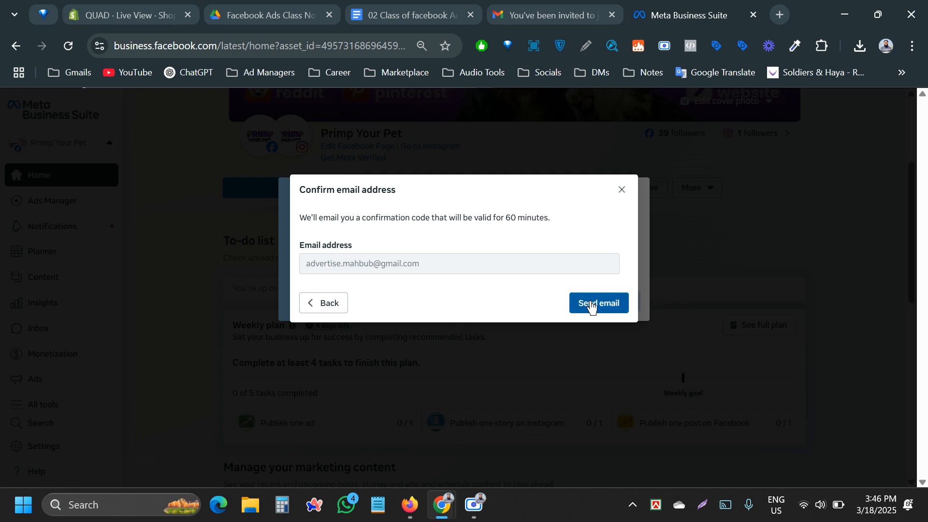
{"action": "left_click", "coordinate": [591, 305]}
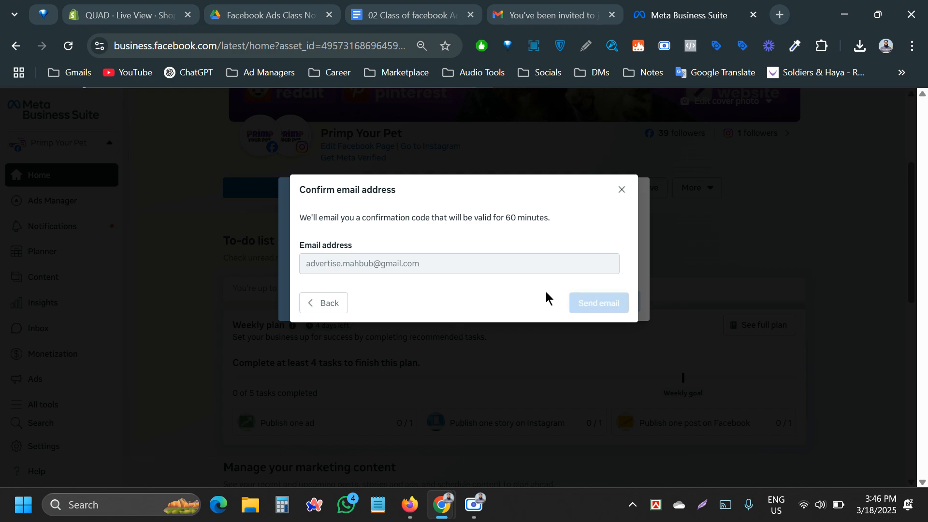
{"action": "left_click", "coordinate": [550, 15]}
Browse the inbox, briefly viewing the Applying for Digital Marketing Executive Role email.
{"action": "left_click", "coordinate": [196, 163]}
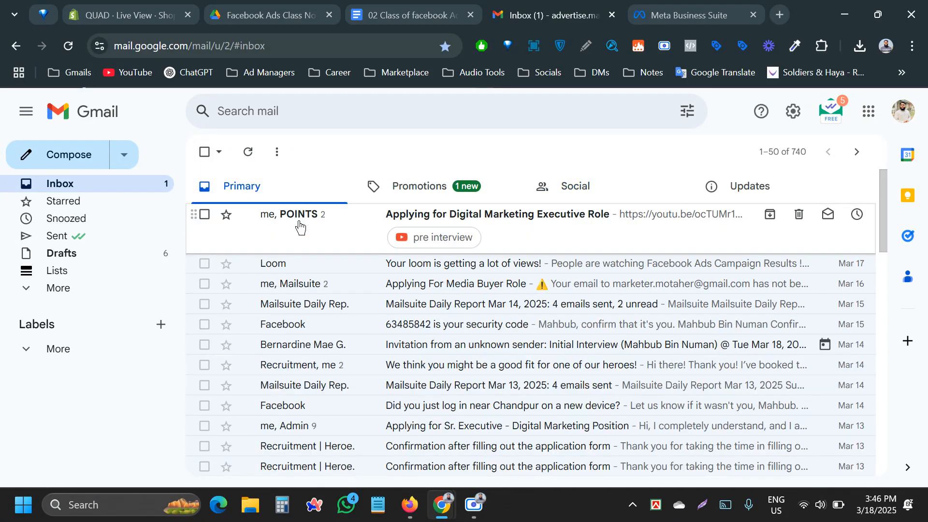
{"action": "left_click", "coordinate": [300, 226]}
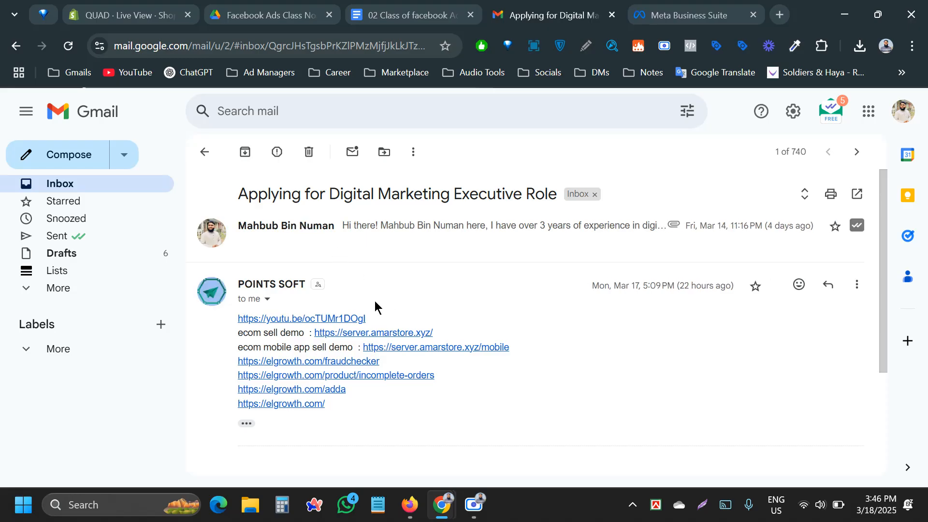
{"action": "scroll", "coordinate": [419, 288], "scroll_direction": "down", "scroll_amount": 3}
{"action": "scroll", "coordinate": [379, 292], "scroll_direction": "up", "scroll_amount": 4}
{"action": "left_click", "coordinate": [205, 152]}
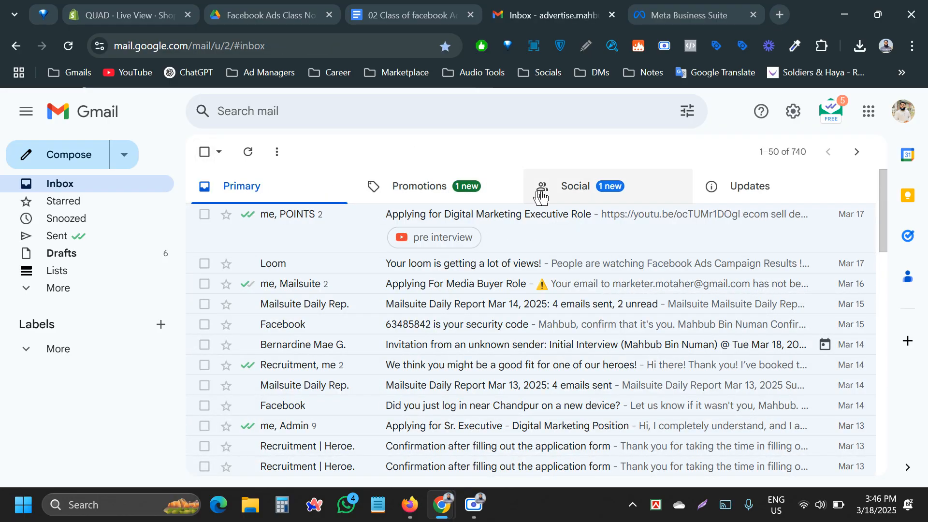
Open Facebook's Verify your business email message under Social and copy its code.
{"action": "left_click", "coordinate": [572, 193]}
{"action": "left_click", "coordinate": [420, 215]}
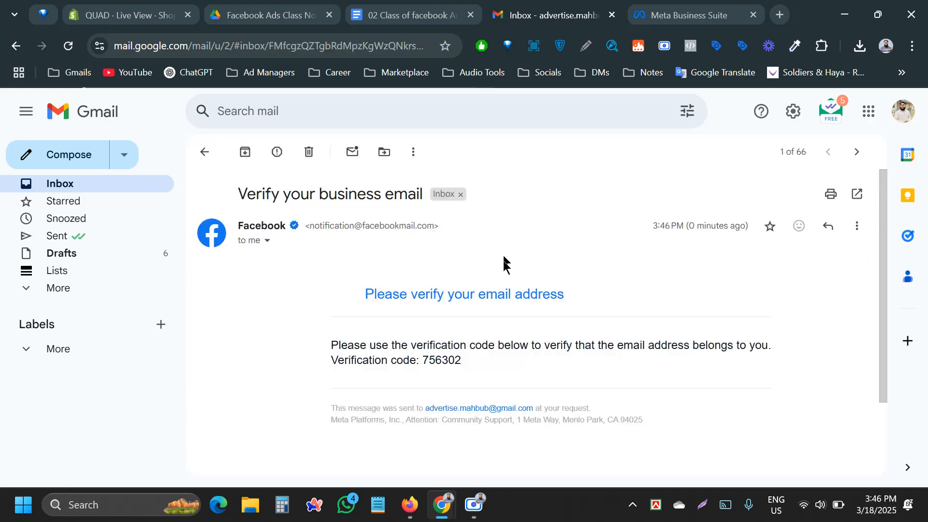
{"action": "scroll", "coordinate": [479, 290], "scroll_direction": "down", "scroll_amount": 2}
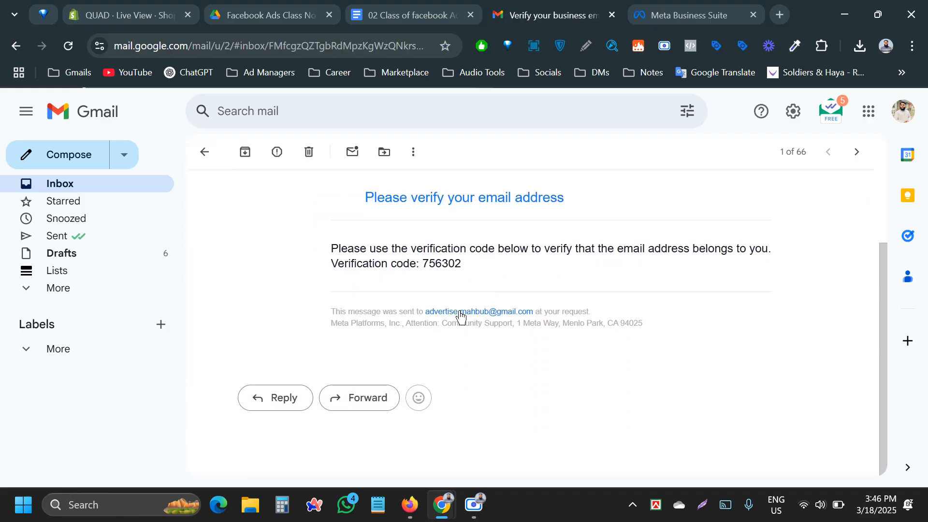
{"action": "left_click_drag", "start_coordinate": [457, 264], "coordinate": [427, 263]}
{"action": "left_click", "coordinate": [429, 264]}
{"action": "double_click", "coordinate": [429, 264]}
{"action": "key", "text": "ctrl+c"}
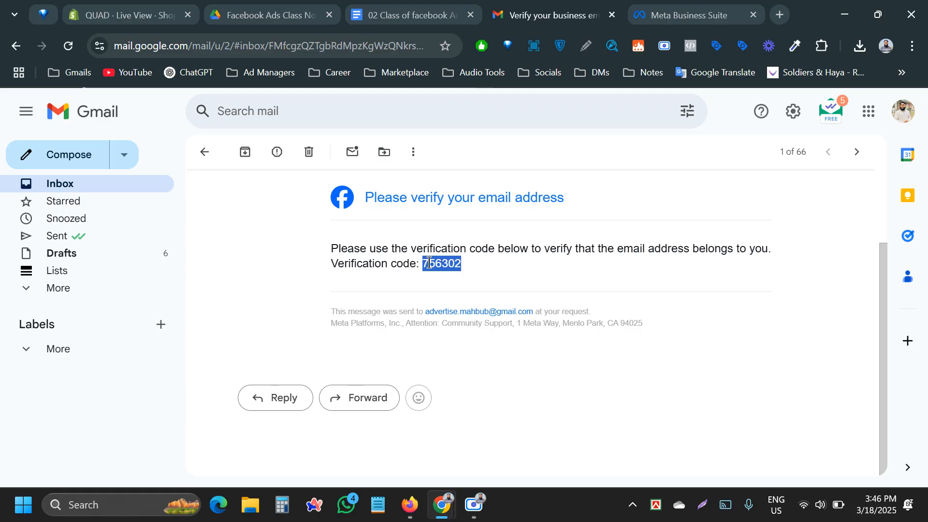
Paste the emailed code into the Confirmation code field, submit it and close the success message.
{"action": "left_click", "coordinate": [646, 12]}
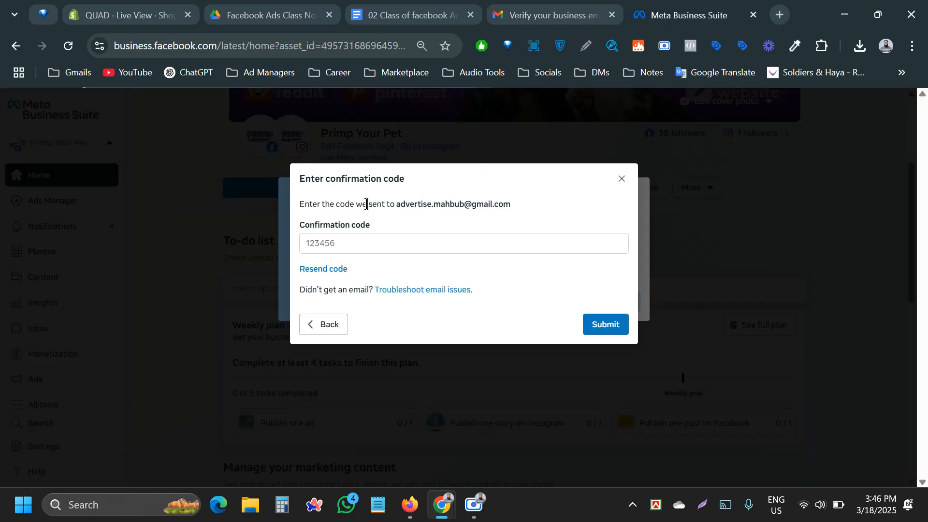
{"action": "left_click", "coordinate": [348, 242]}
{"action": "key", "text": "ctrl+v"}
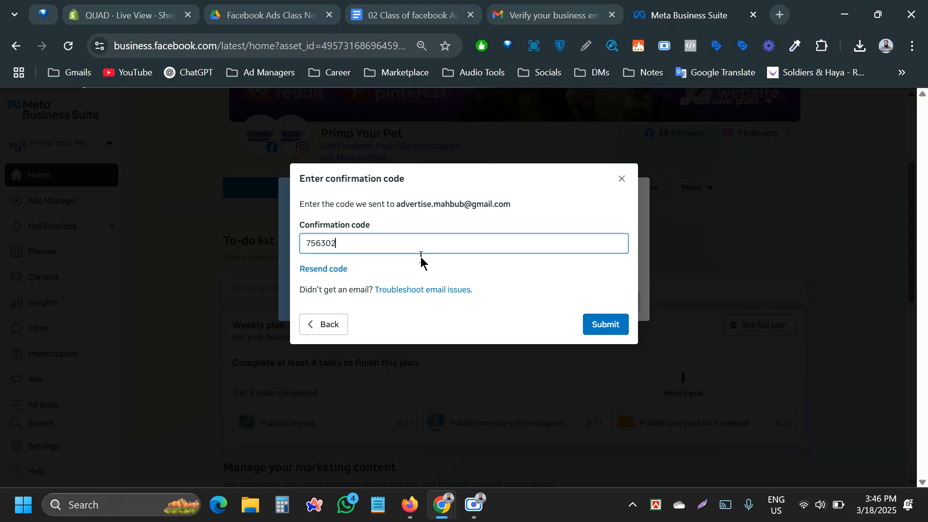
{"action": "left_click", "coordinate": [602, 324]}
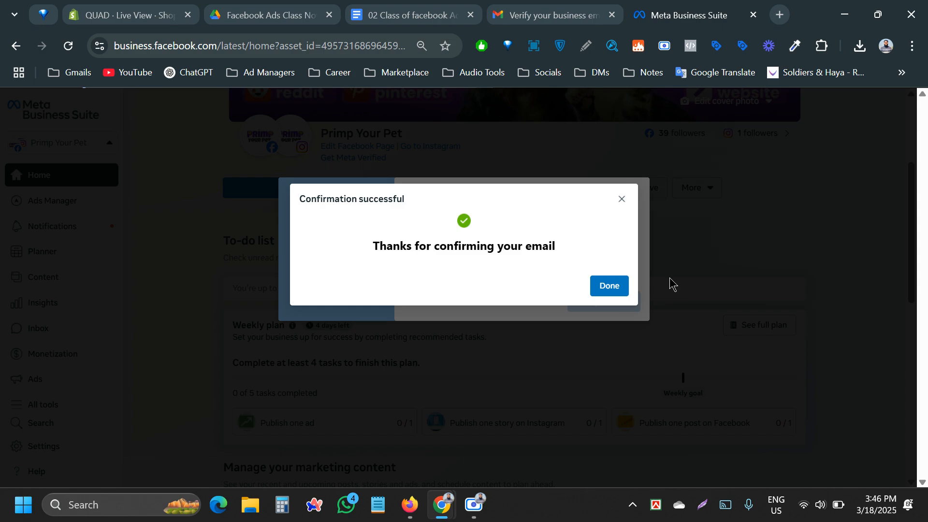
{"action": "left_click", "coordinate": [611, 286]}
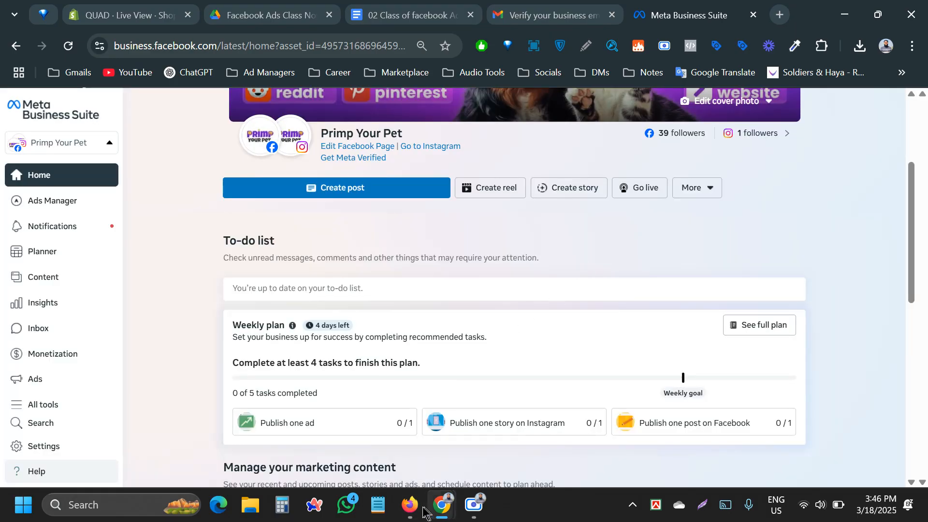
{"action": "mouse_move", "coordinate": [424, 511]}
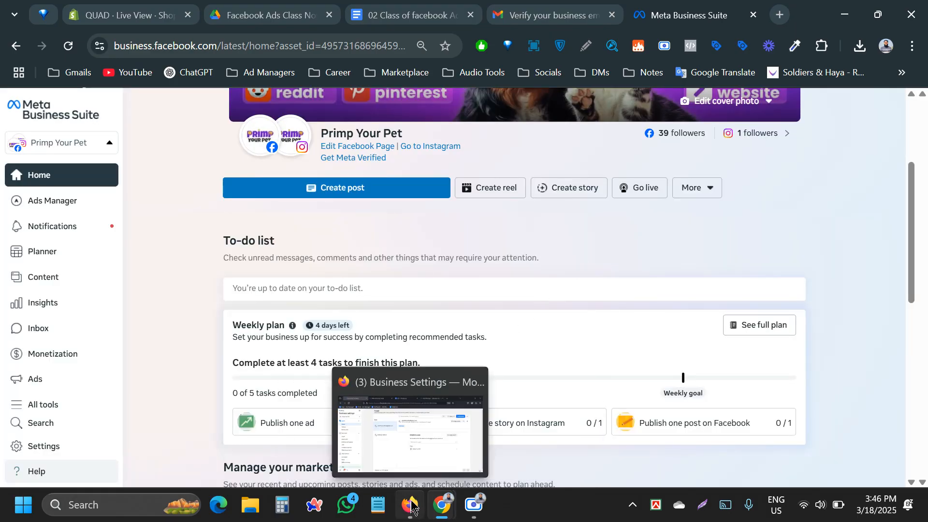
{"action": "left_click", "coordinate": [424, 467]}
Reload the People page so the invitee's partial access and assigned page show.
{"action": "left_click", "coordinate": [427, 443]}
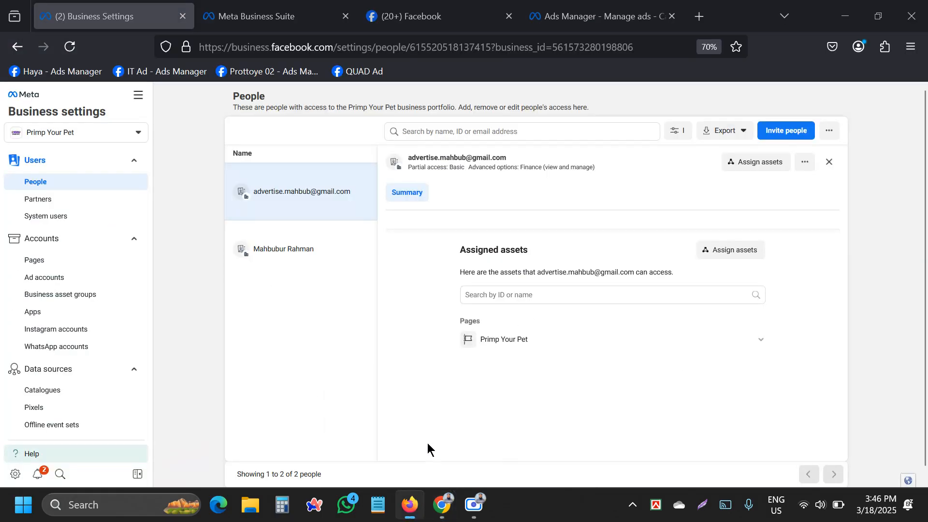
{"action": "left_click", "coordinate": [70, 46]}
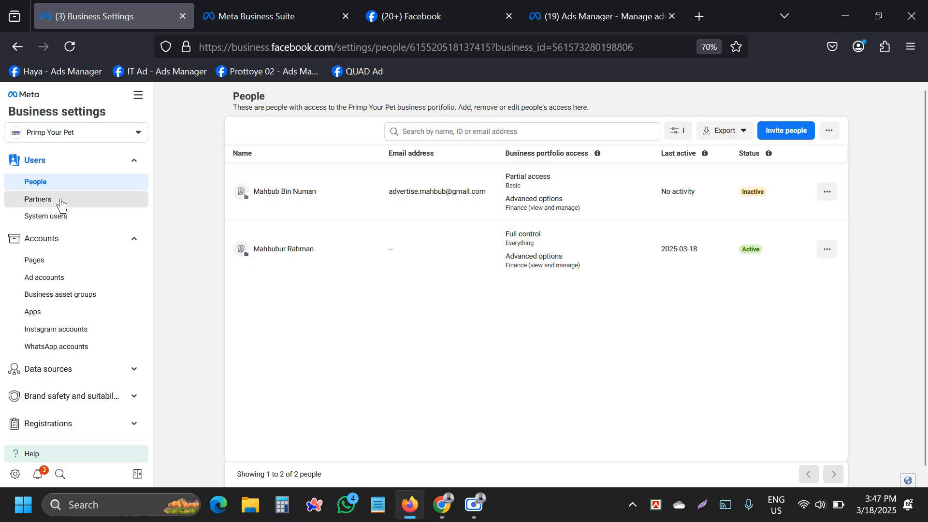
Review Ad Space's page and ad account on Partners, then go to Business info.
{"action": "left_click", "coordinate": [60, 203]}
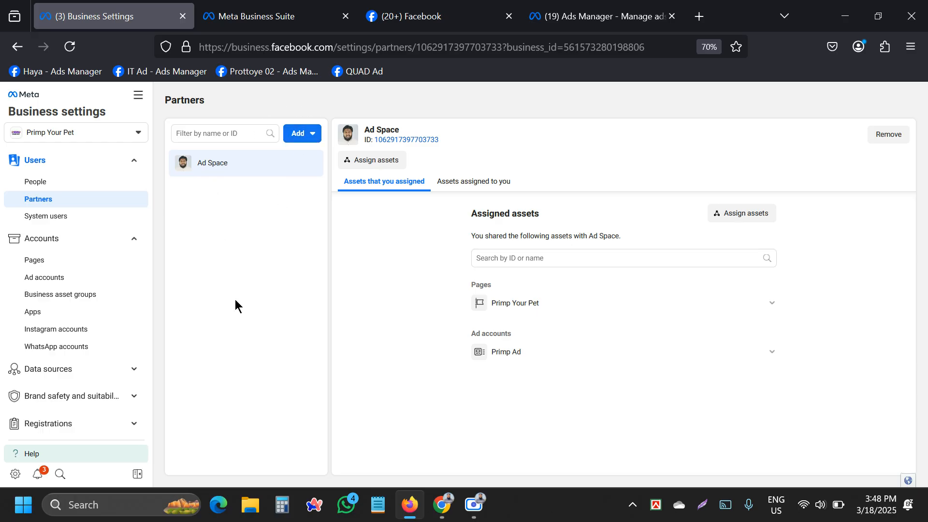
{"action": "left_click", "coordinate": [302, 135]}
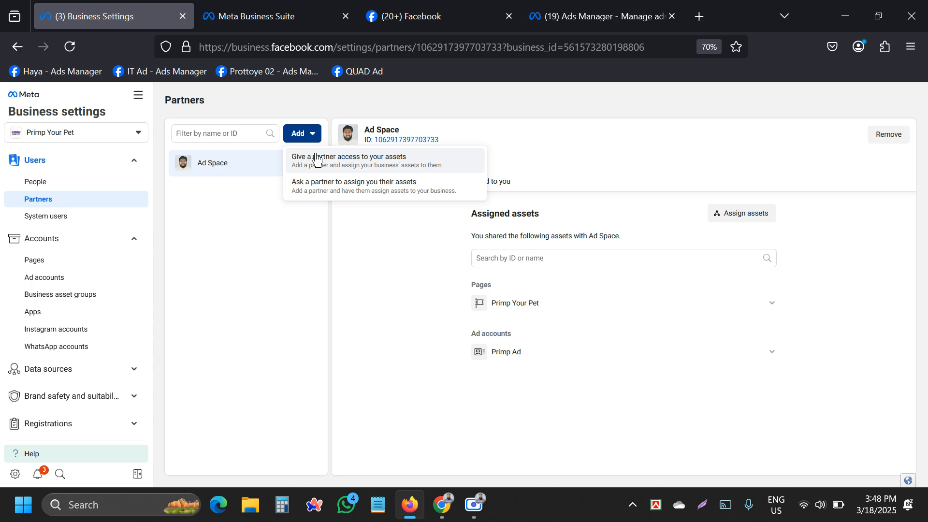
{"action": "left_click", "coordinate": [225, 212]}
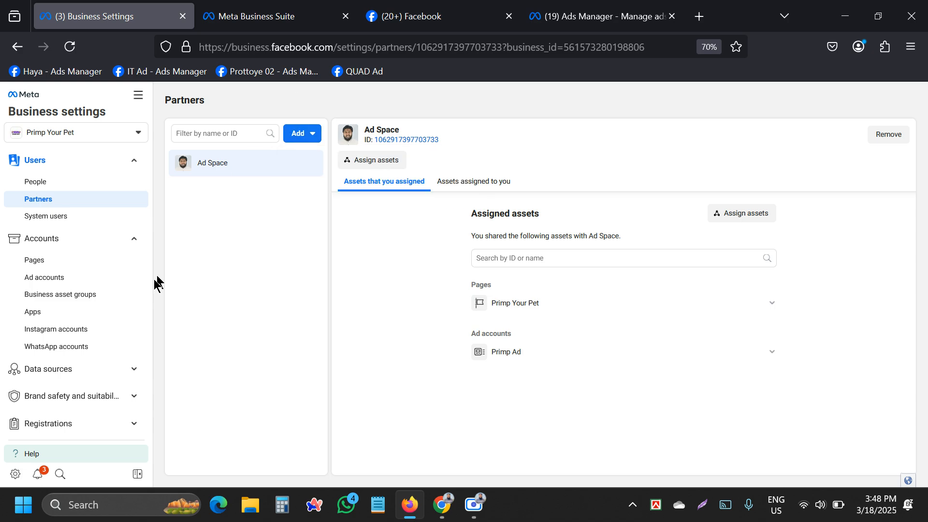
{"action": "scroll", "coordinate": [32, 443], "scroll_direction": "down", "scroll_amount": 4}
{"action": "left_click", "coordinate": [46, 405]}
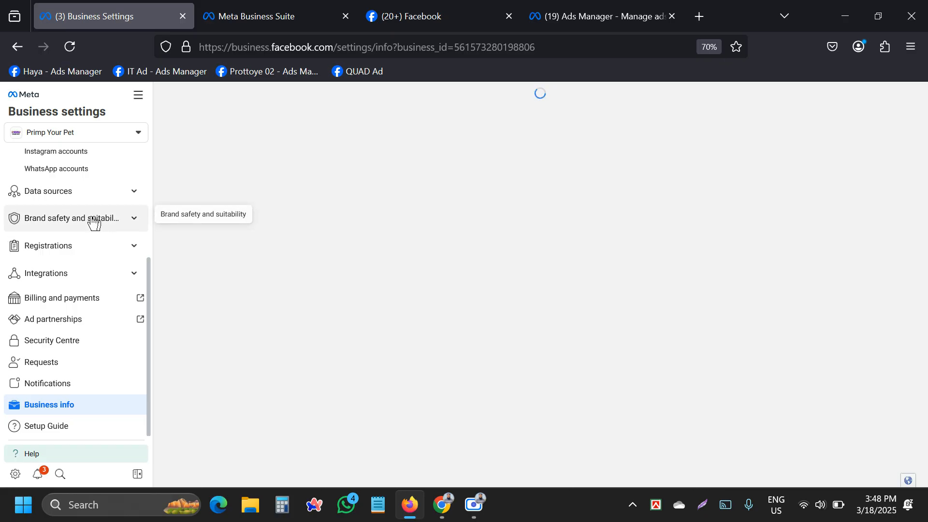
Copy the portfolio's Business Manager ID number from Business info.
{"action": "scroll", "coordinate": [81, 220], "scroll_direction": "up", "scroll_amount": 3}
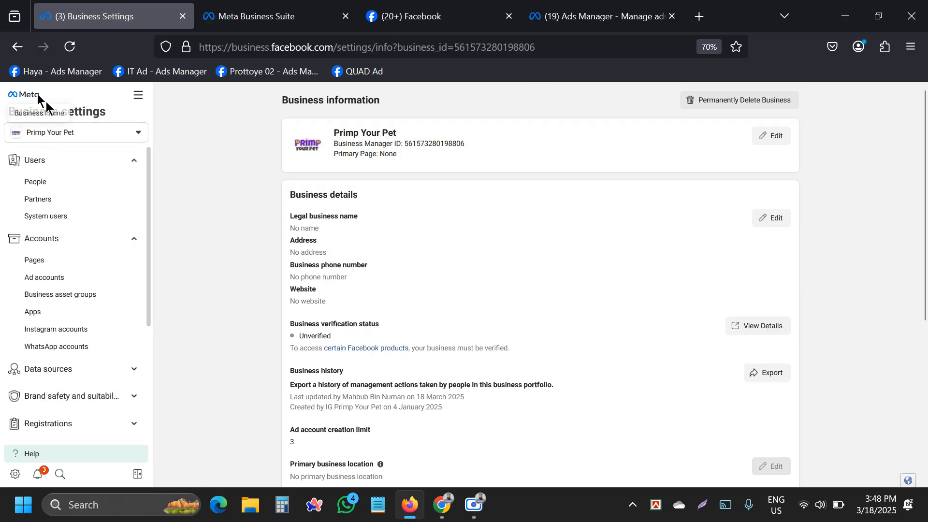
{"action": "scroll", "coordinate": [83, 339], "scroll_direction": "down", "scroll_amount": 4}
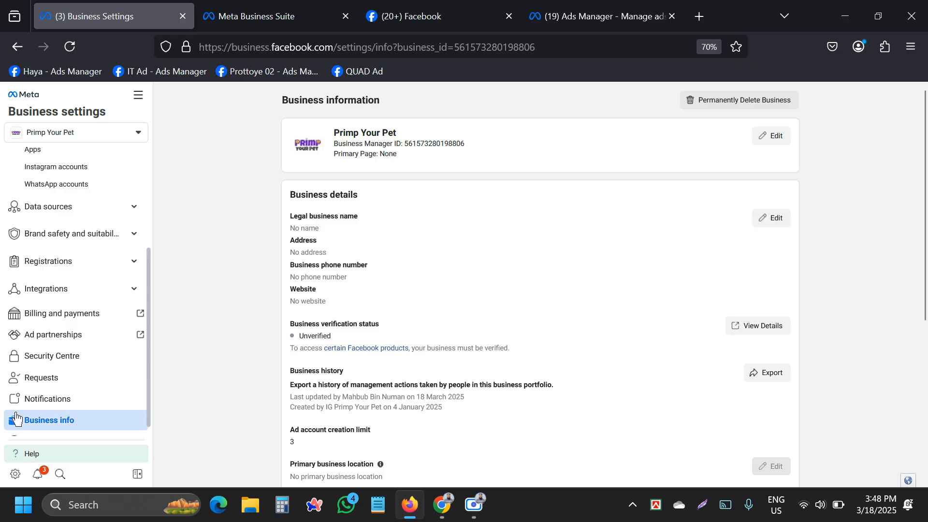
{"action": "triple_click", "coordinate": [428, 140]}
{"action": "triple_click", "coordinate": [428, 141]}
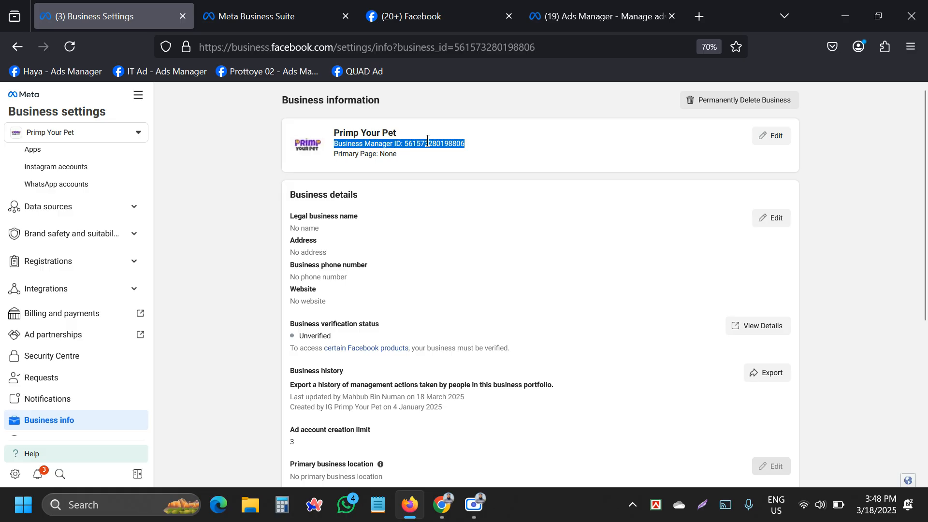
{"action": "left_click", "coordinate": [427, 179]}
{"action": "double_click", "coordinate": [429, 140]}
{"action": "key", "text": "ctrl+c"}
{"action": "scroll", "coordinate": [103, 213], "scroll_direction": "up", "scroll_amount": 4}
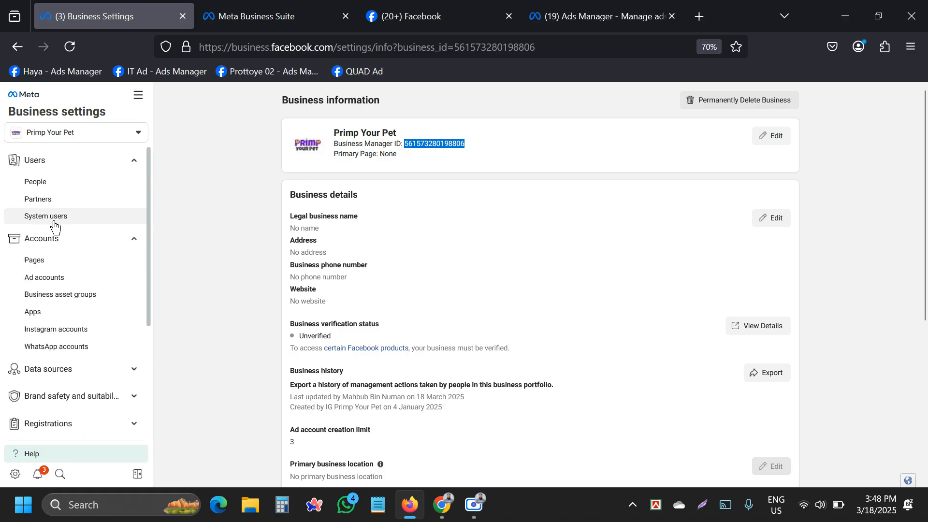
Paste that ID into the Give a partner access form, then clear it and close.
{"action": "left_click", "coordinate": [57, 200]}
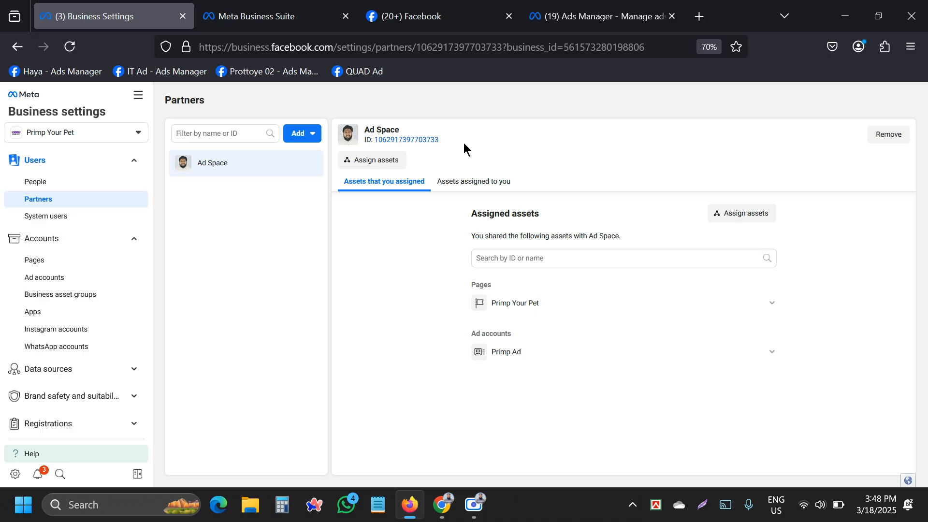
{"action": "left_click", "coordinate": [306, 133]}
{"action": "left_click", "coordinate": [340, 165]}
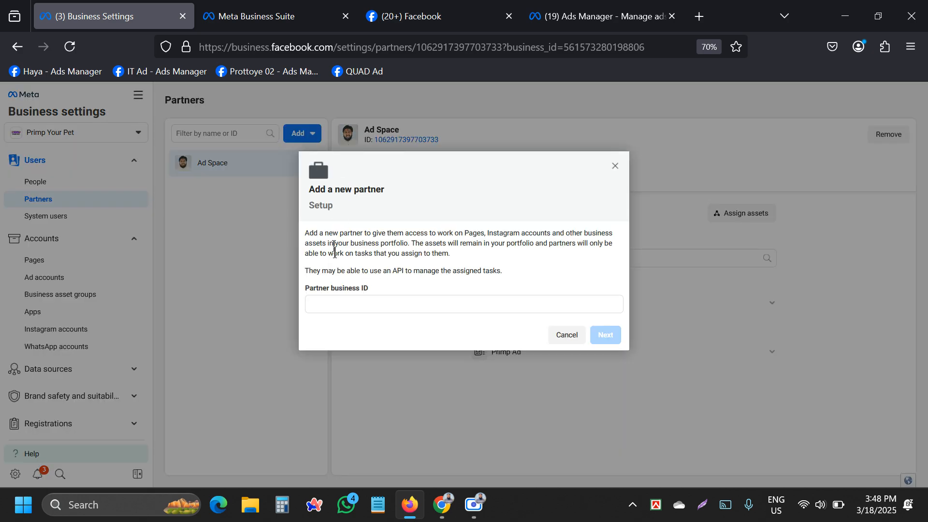
{"action": "left_click", "coordinate": [341, 305]}
{"action": "key", "text": "ctrl+v"}
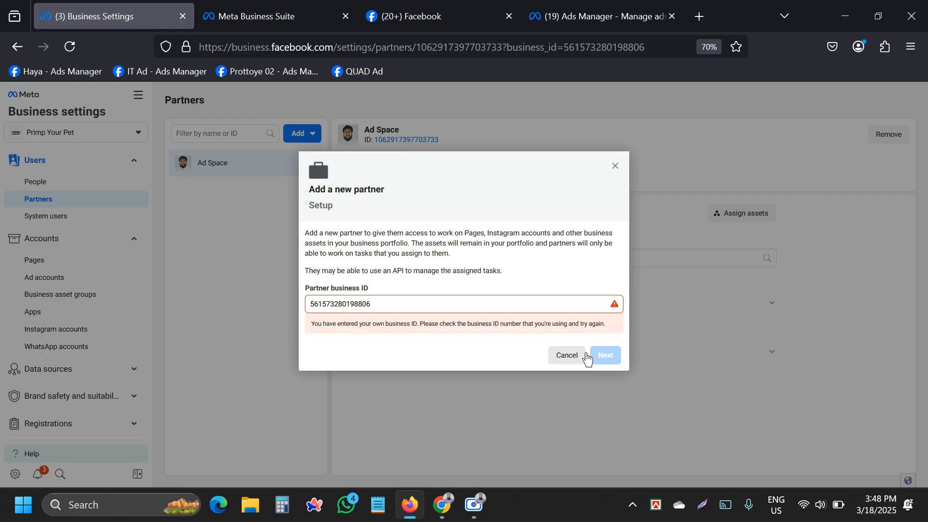
{"action": "double_click", "coordinate": [323, 305]}
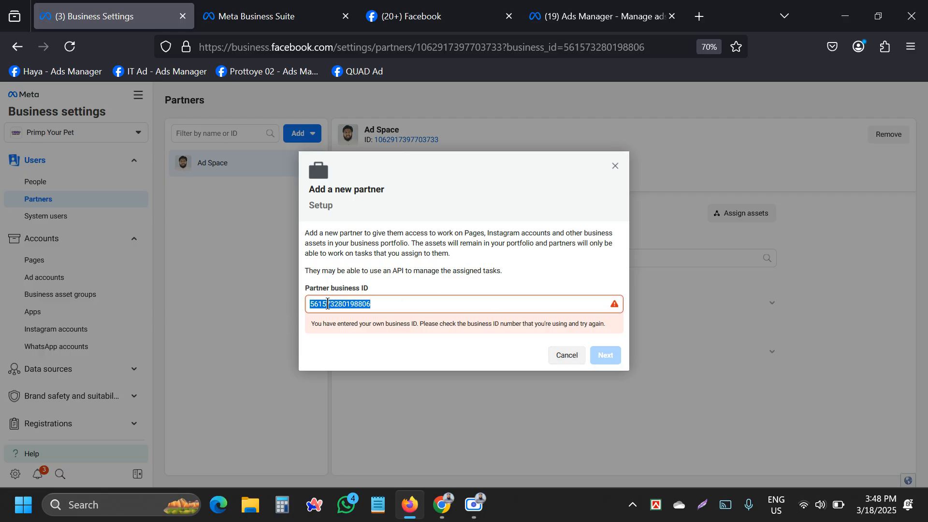
{"action": "key", "text": "BackSpace"}
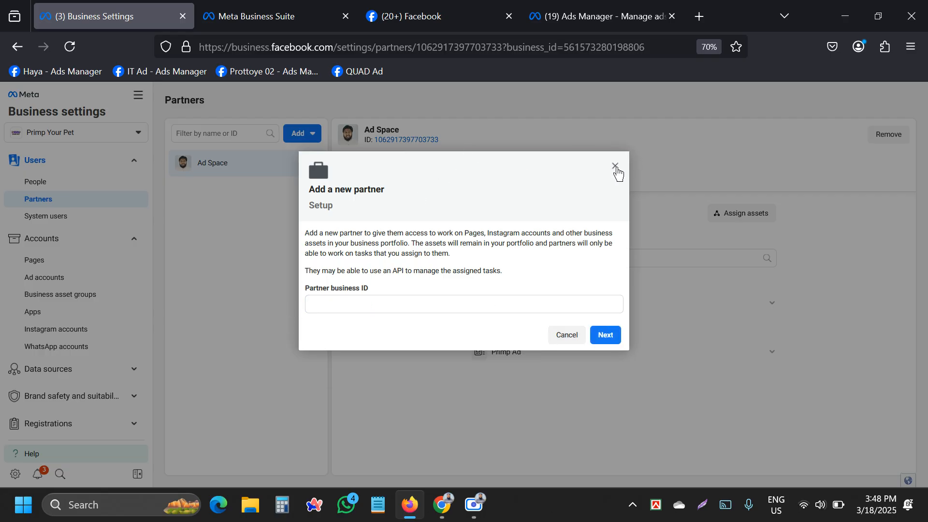
{"action": "left_click", "coordinate": [615, 166]}
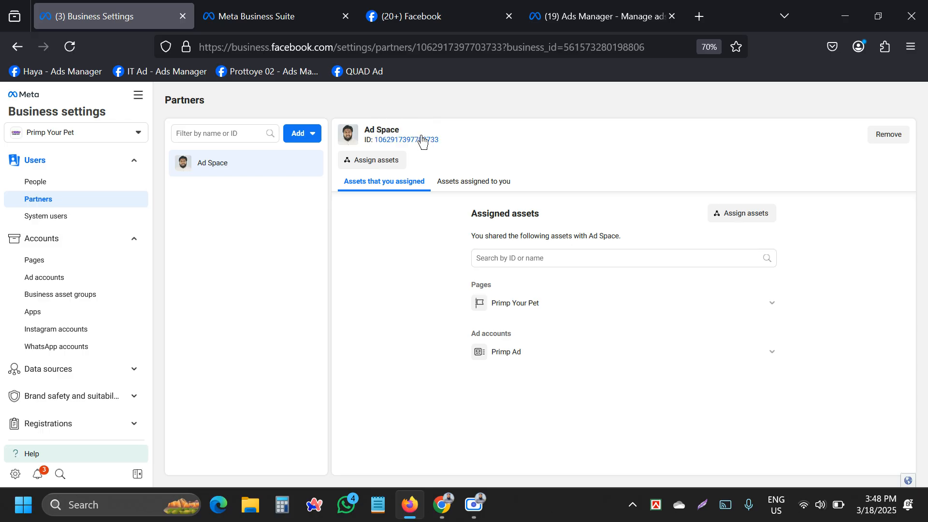
Remove Ad Space from Primp Your Pet's partners.
{"action": "left_click", "coordinate": [891, 137]}
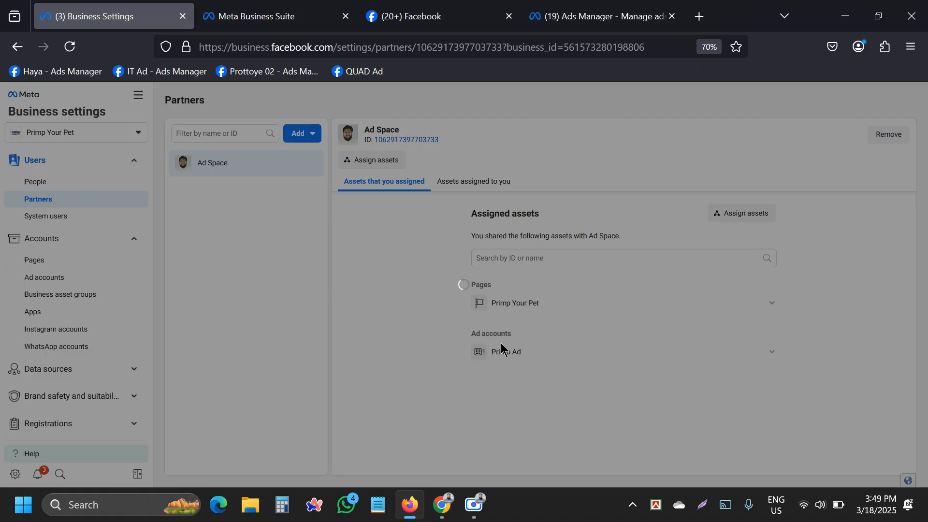
{"action": "left_click", "coordinate": [565, 293]}
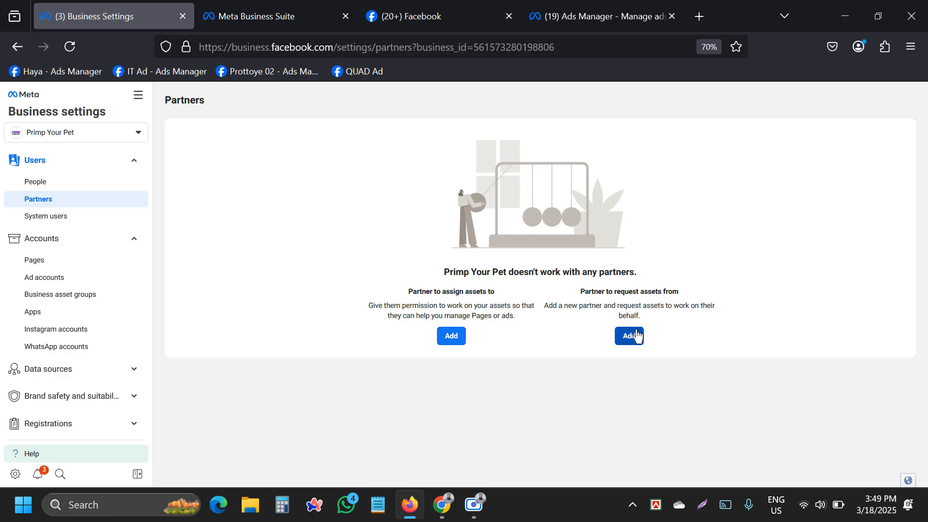
Add Ad Space by business ID and share the Primp Your Pet page with partial access.
{"action": "left_click", "coordinate": [453, 339]}
{"action": "left_click", "coordinate": [356, 303]}
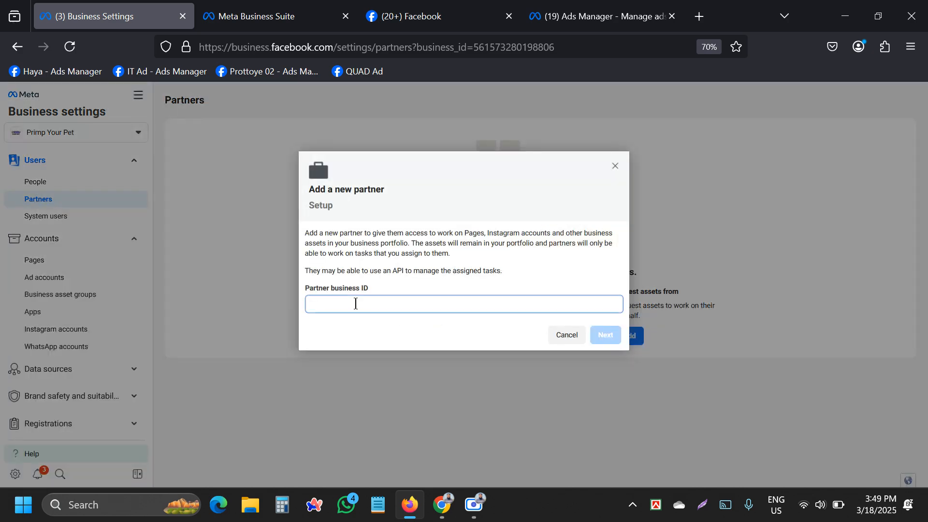
{"action": "key", "text": "ctrl+v"}
{"action": "left_click", "coordinate": [599, 336]}
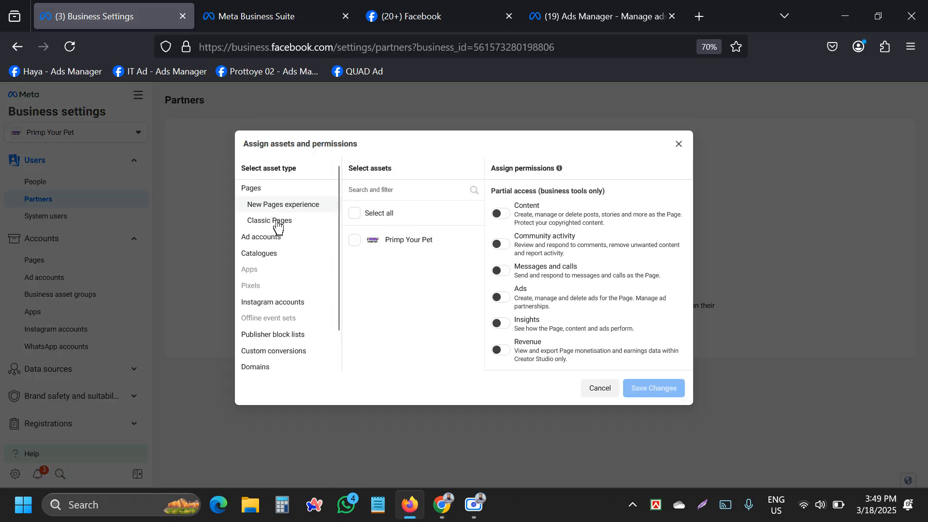
{"action": "left_click", "coordinate": [354, 241]}
{"action": "scroll", "coordinate": [542, 325], "scroll_direction": "down", "scroll_amount": 3}
{"action": "left_click", "coordinate": [501, 274]}
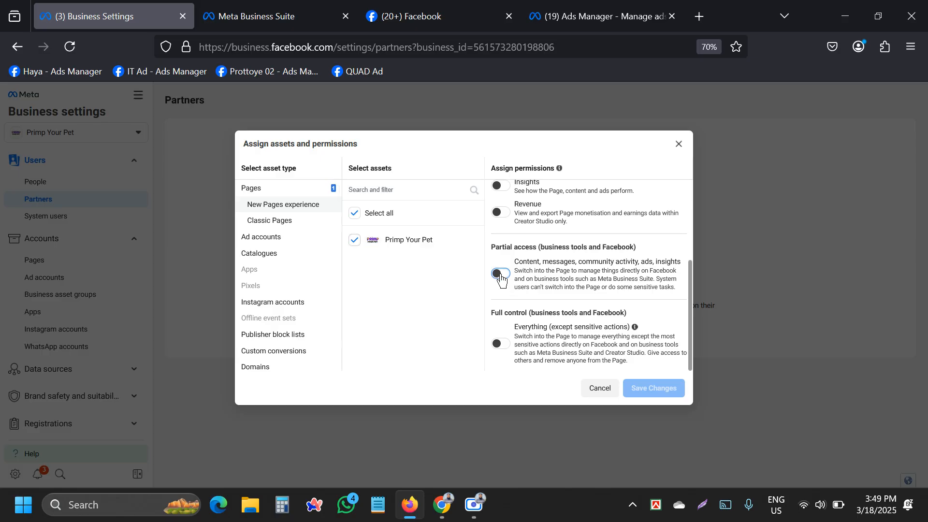
{"action": "left_click", "coordinate": [264, 223]}
Give Ad Space full control of the Primp Ad ad account.
{"action": "left_click", "coordinate": [261, 236]}
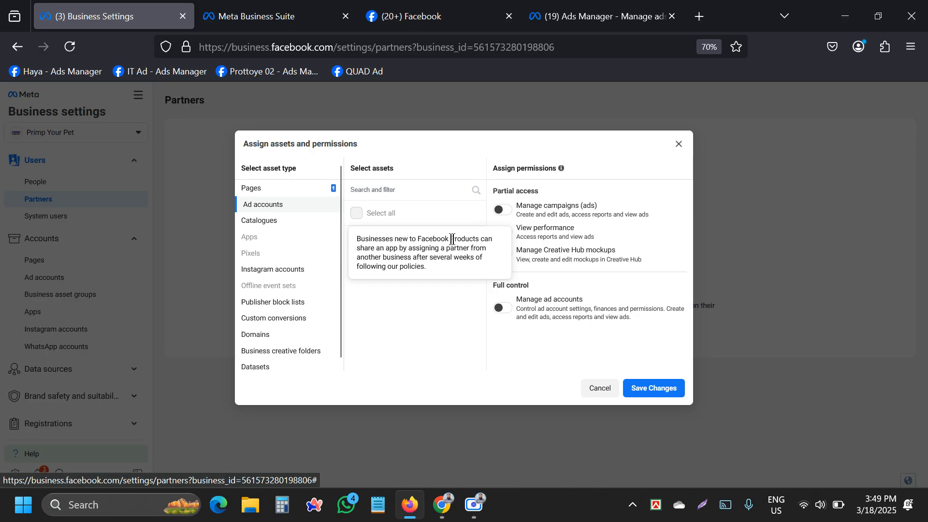
{"action": "left_click", "coordinate": [382, 239]}
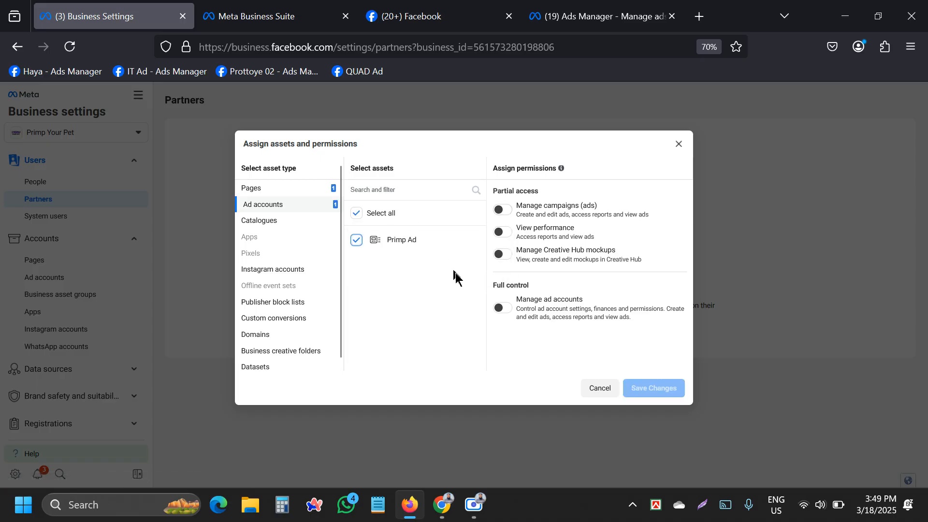
{"action": "left_click", "coordinate": [503, 308]}
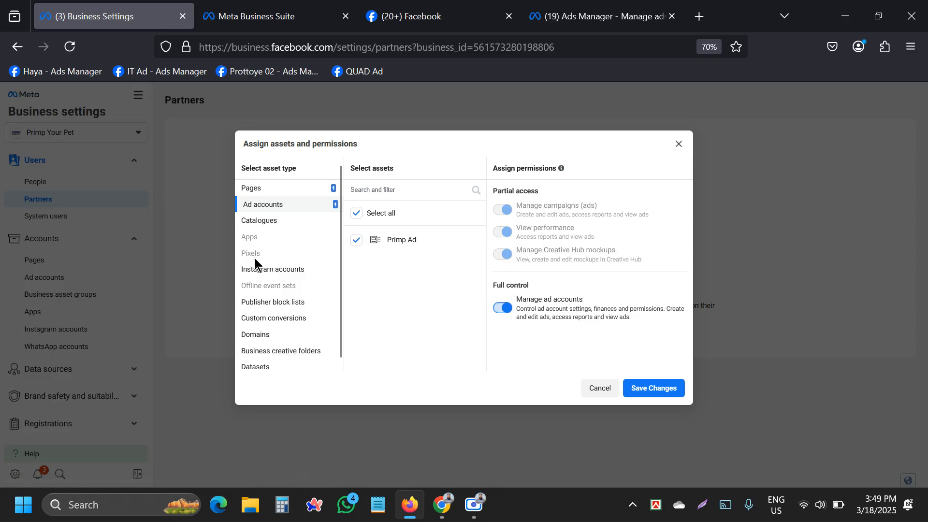
Grant full control of the Primp Web Pixel dataset, then save and dismiss the confirmation.
{"action": "mouse_move", "coordinate": [254, 256]}
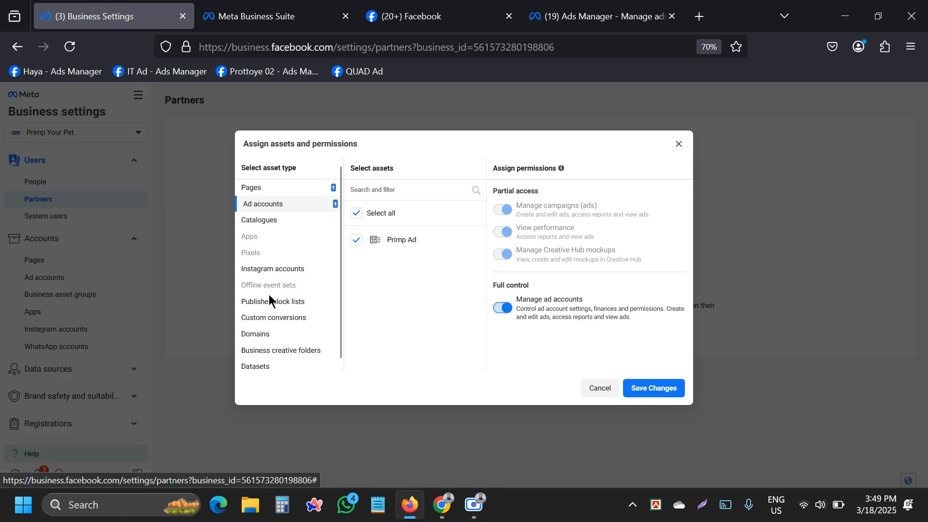
{"action": "scroll", "coordinate": [266, 319], "scroll_direction": "down", "scroll_amount": 1}
{"action": "left_click", "coordinate": [254, 365]}
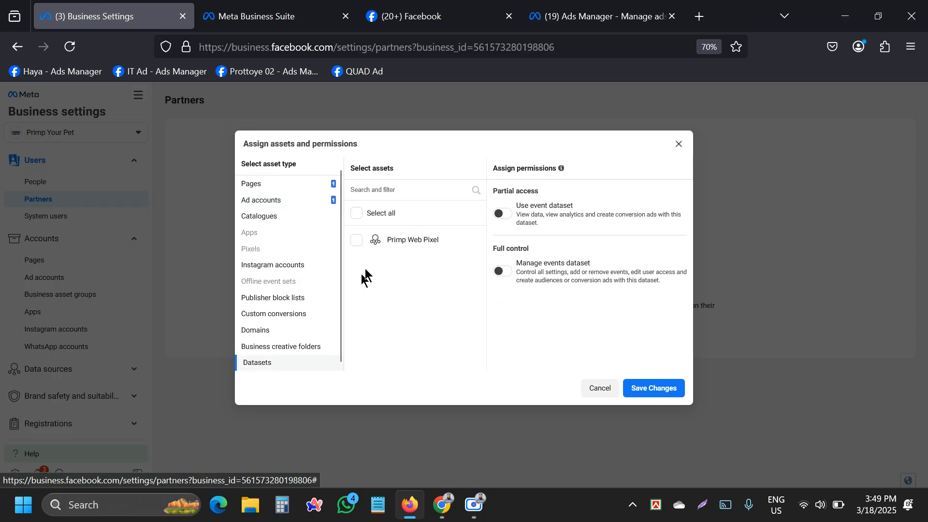
{"action": "left_click", "coordinate": [357, 240]}
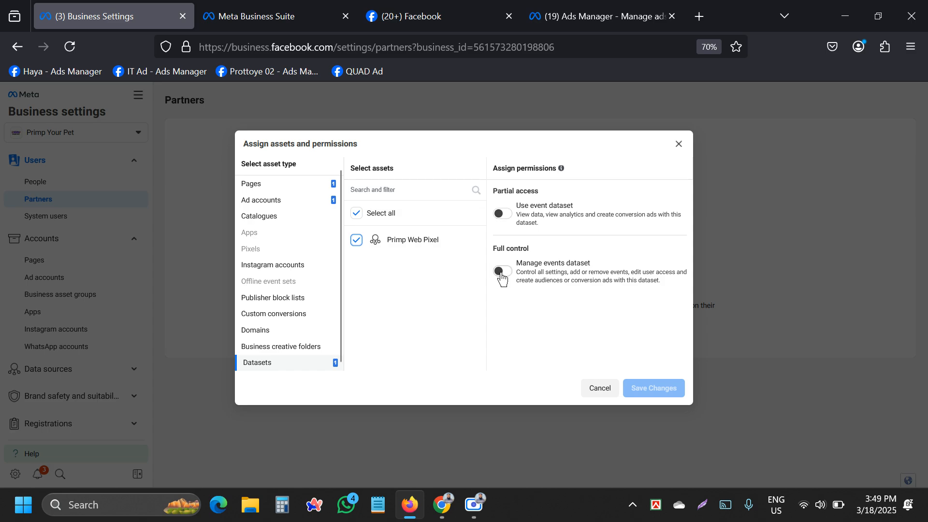
{"action": "left_click", "coordinate": [493, 271]}
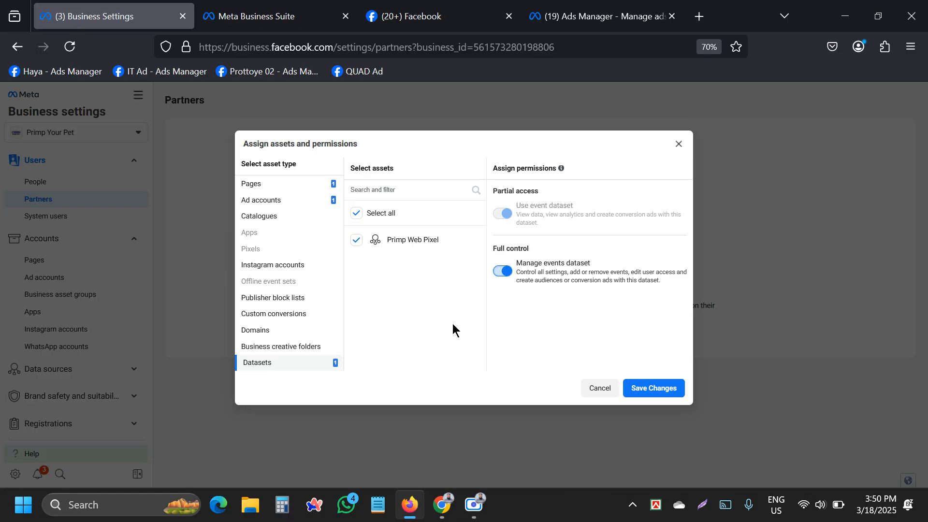
{"action": "left_click", "coordinate": [653, 393]}
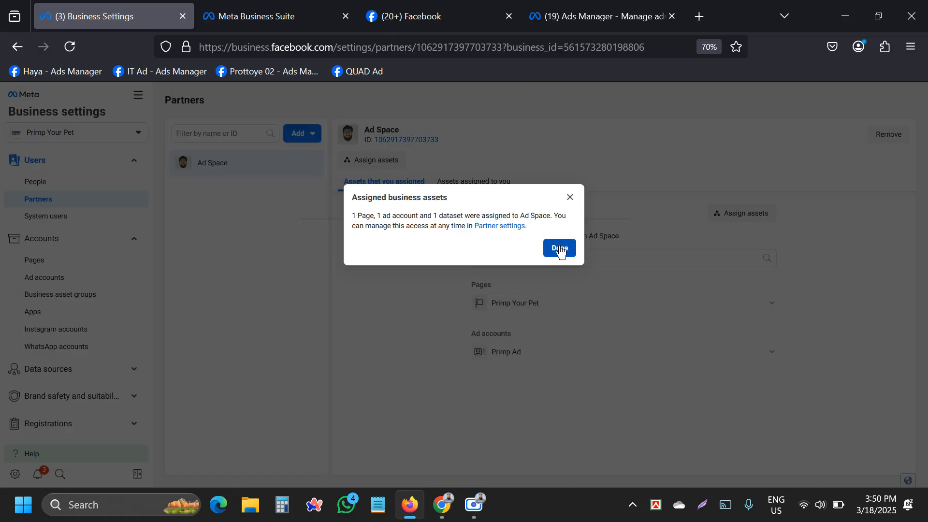
{"action": "left_click", "coordinate": [560, 248]}
Open the Ask a partner to assign you their assets form and inspect its contact and portfolio ID fields.
{"action": "left_click", "coordinate": [296, 136]}
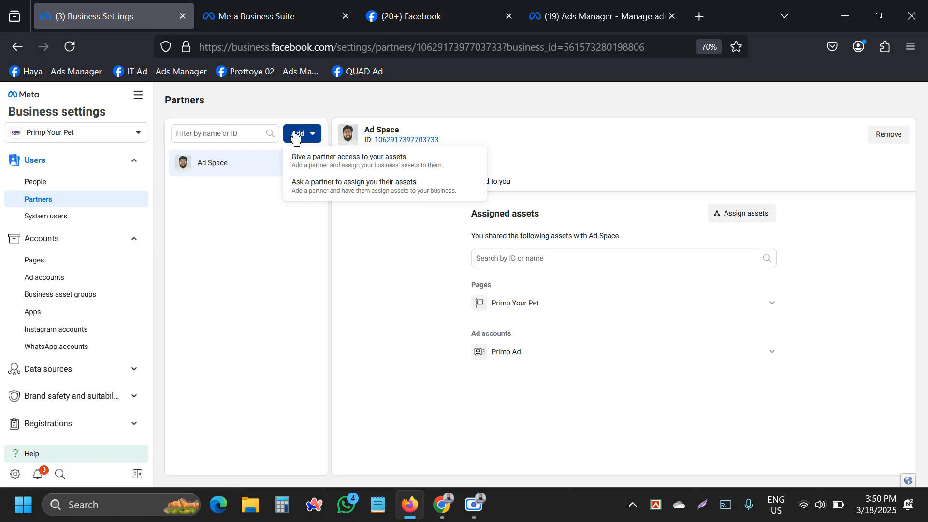
{"action": "left_click", "coordinate": [301, 192]}
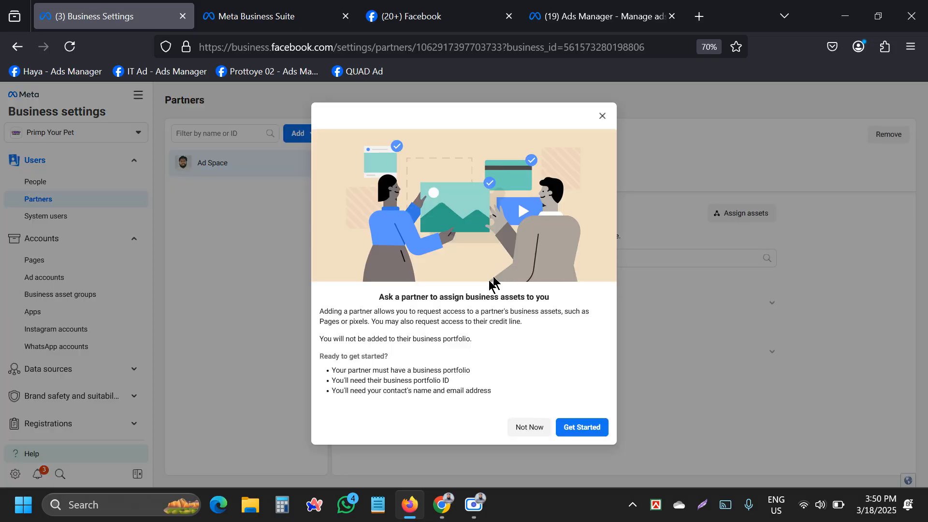
{"action": "left_click", "coordinate": [578, 428]}
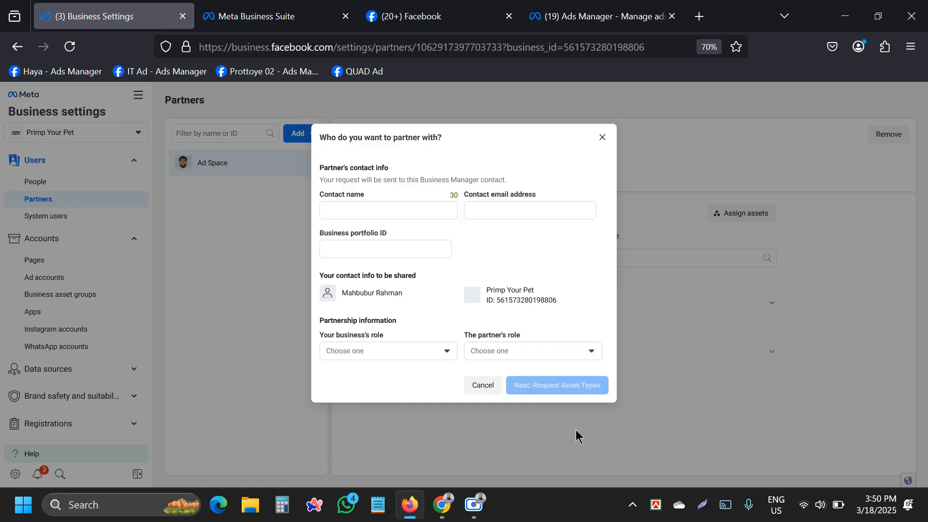
{"action": "left_click", "coordinate": [355, 210]}
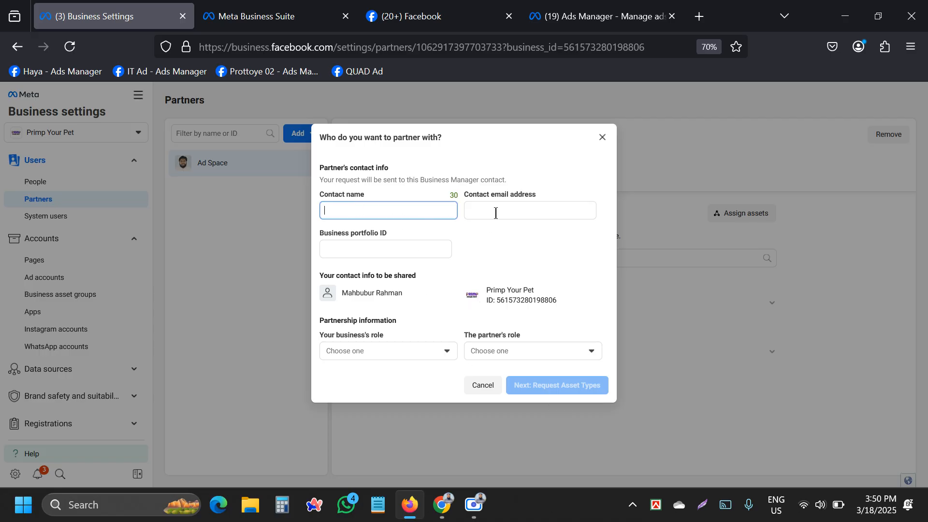
{"action": "left_click", "coordinate": [472, 210]}
{"action": "left_click", "coordinate": [377, 210]}
{"action": "left_click", "coordinate": [485, 209]}
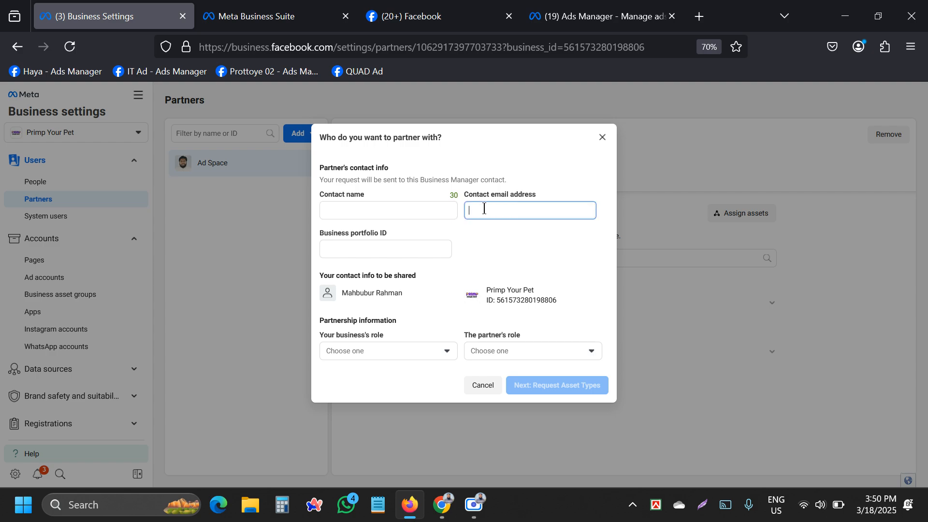
{"action": "left_click", "coordinate": [349, 249]}
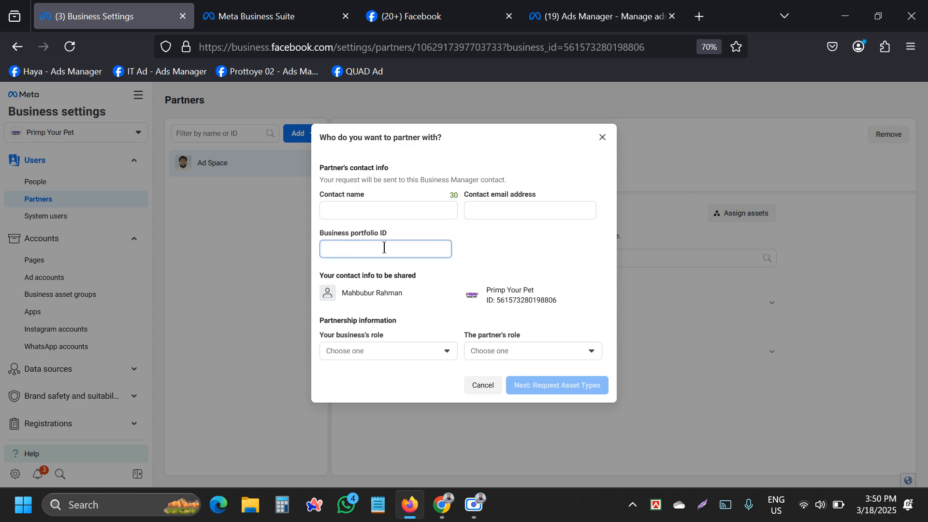
Set your role to Media agency and the partner's to Brand or business, then close unsent.
{"action": "left_click", "coordinate": [404, 353]}
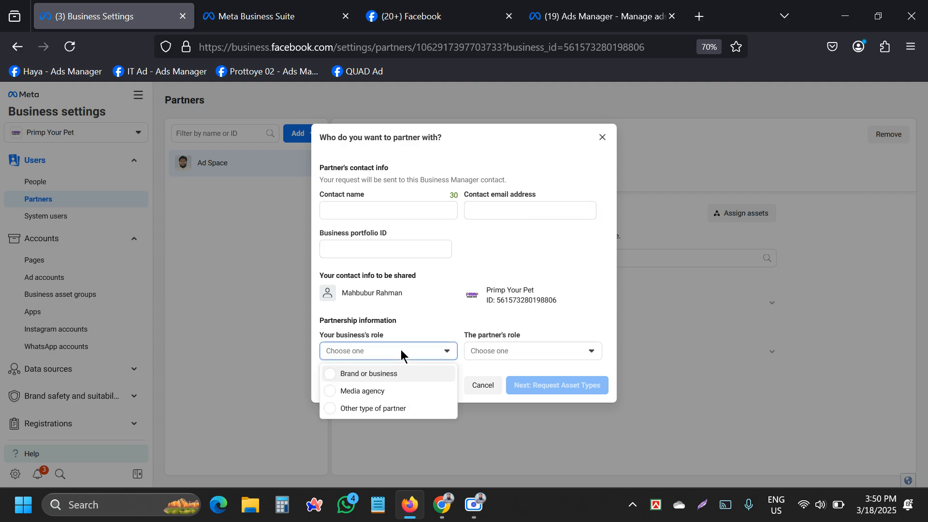
{"action": "left_click", "coordinate": [380, 392]}
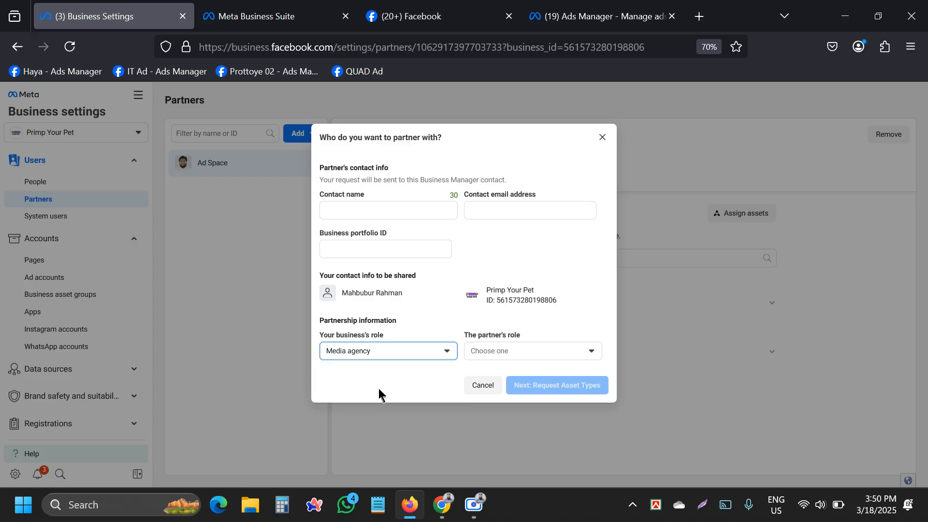
{"action": "left_click", "coordinate": [367, 351]}
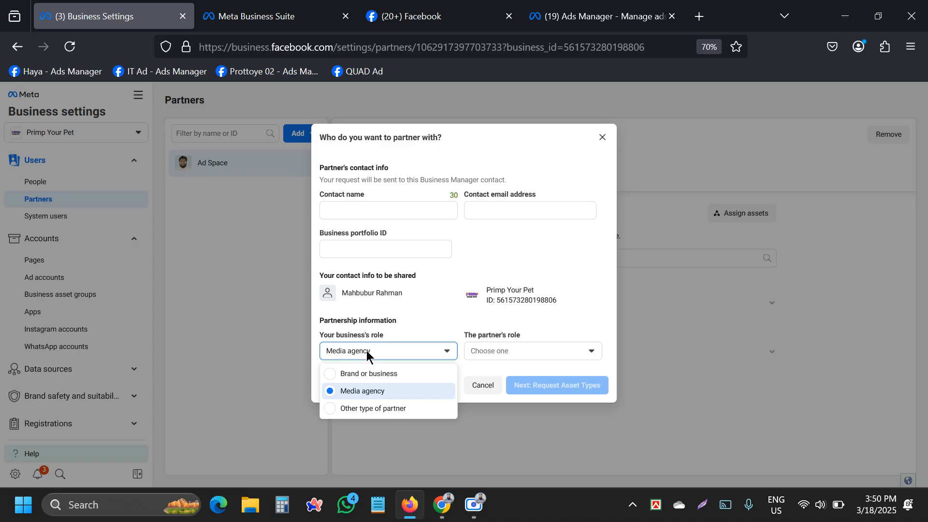
{"action": "left_click", "coordinate": [375, 390]}
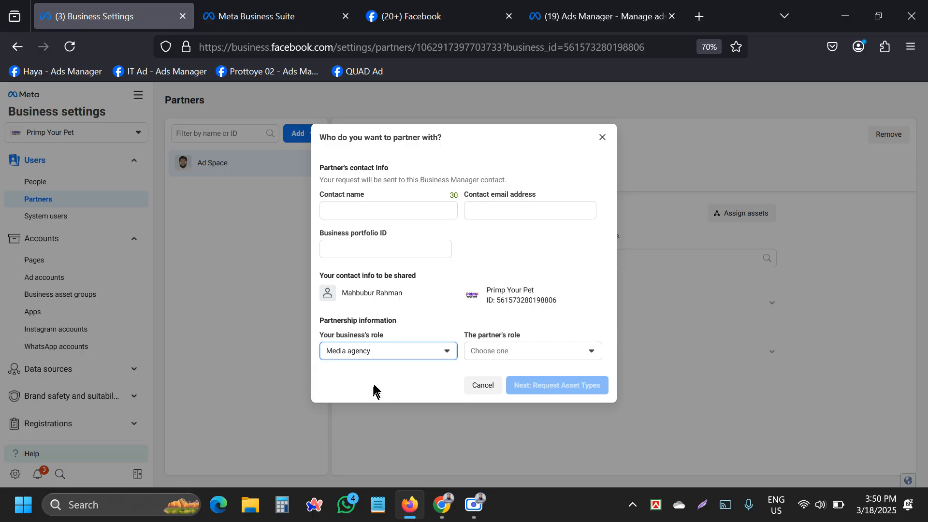
{"action": "left_click", "coordinate": [493, 357]}
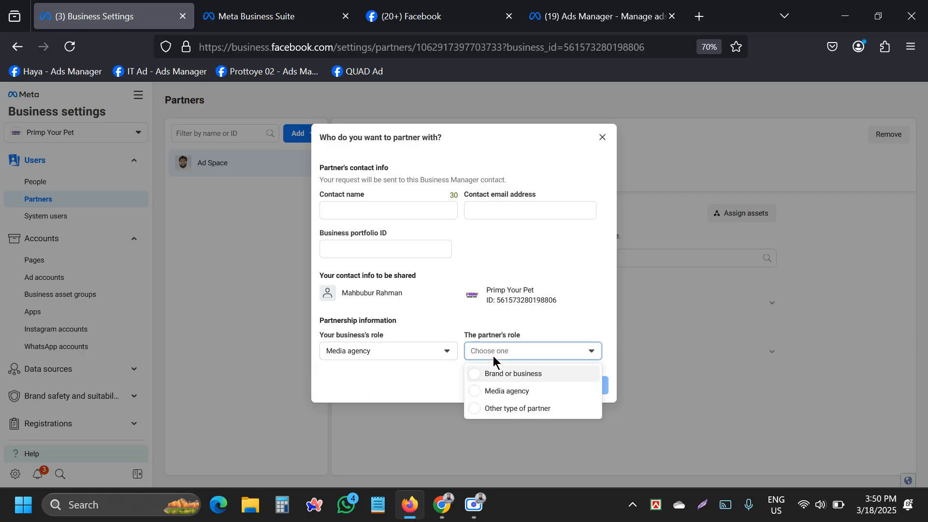
{"action": "left_click", "coordinate": [513, 381]}
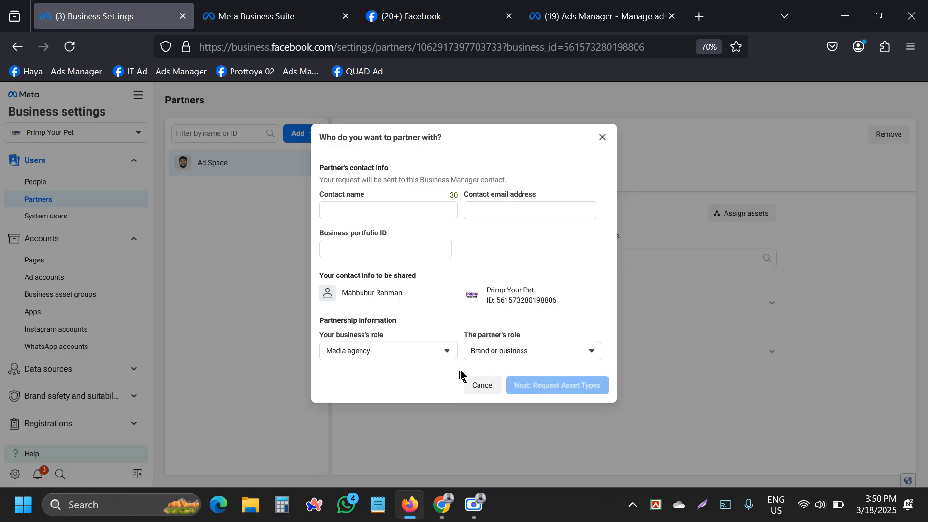
{"action": "left_click", "coordinate": [373, 211]}
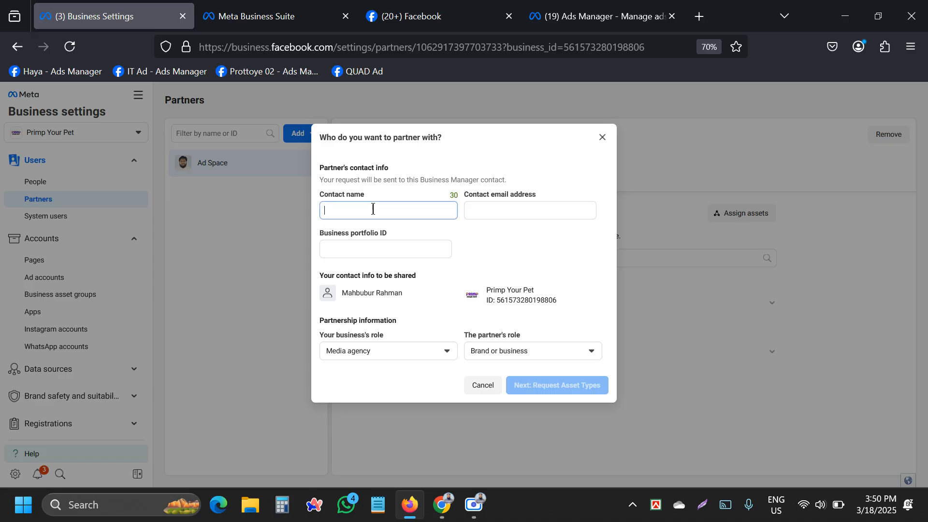
{"action": "left_click", "coordinate": [554, 254]}
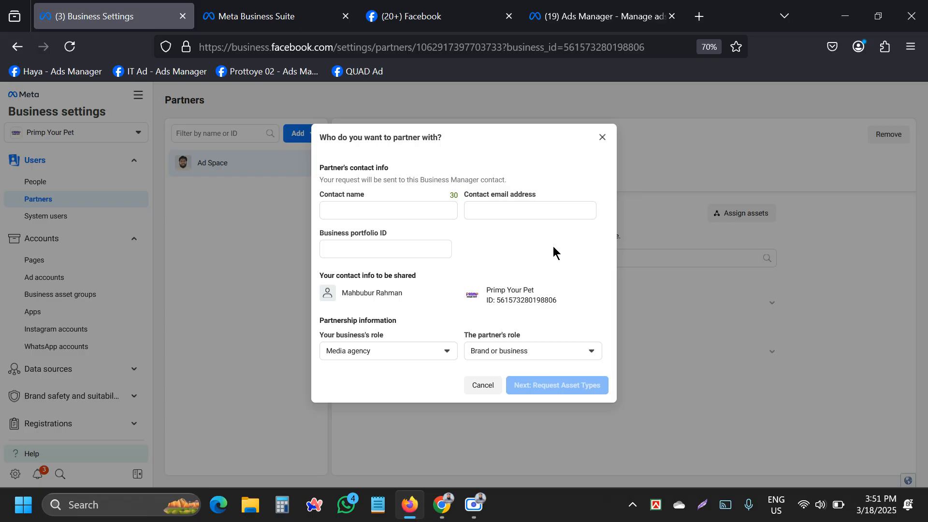
{"action": "left_click", "coordinate": [601, 139]}
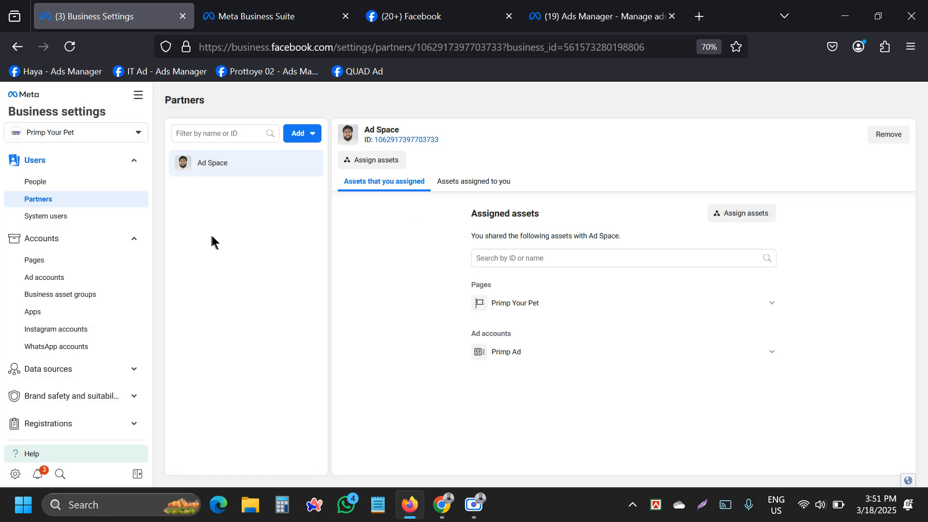